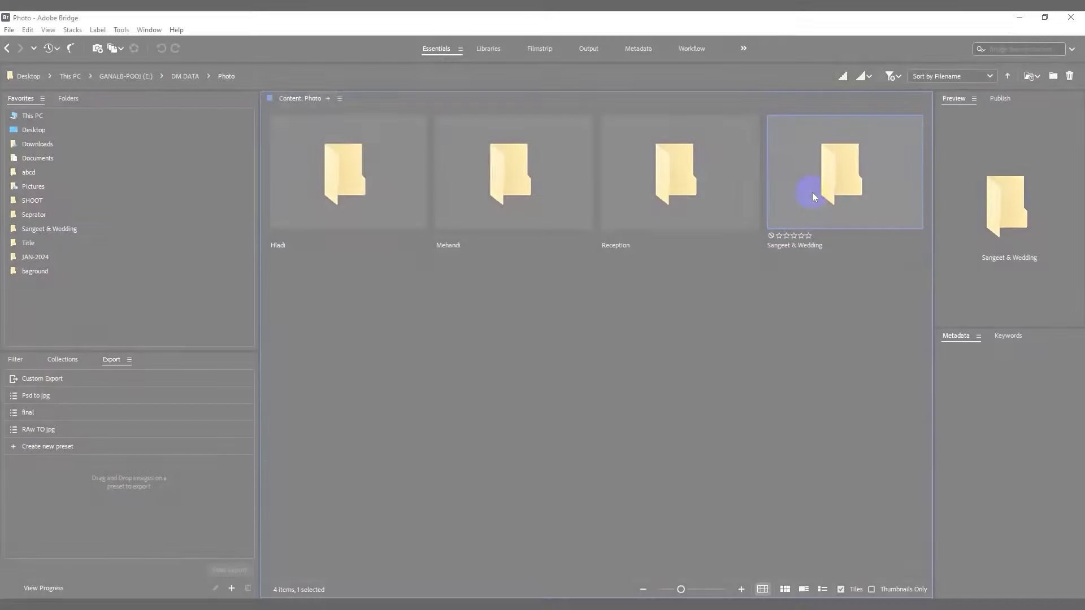
- Browse the Sangeet & Wedding folder in Bridge and open RS_5050.JPG in Photoshop
{"action": "double_click", "coordinate": [812, 192]}
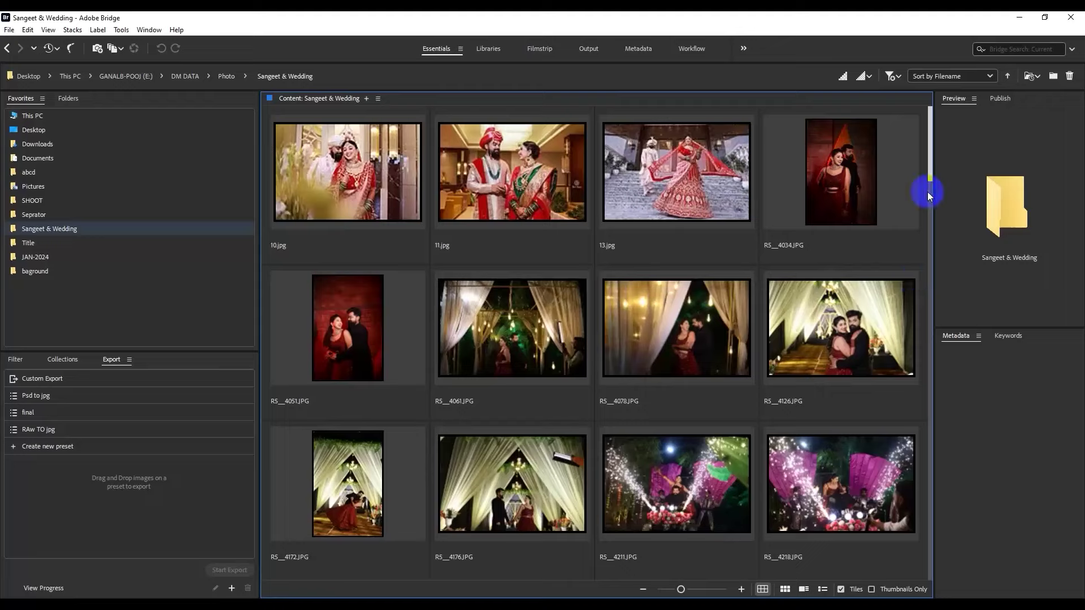
{"action": "left_click", "coordinate": [931, 205]}
{"action": "left_click", "coordinate": [514, 394]}
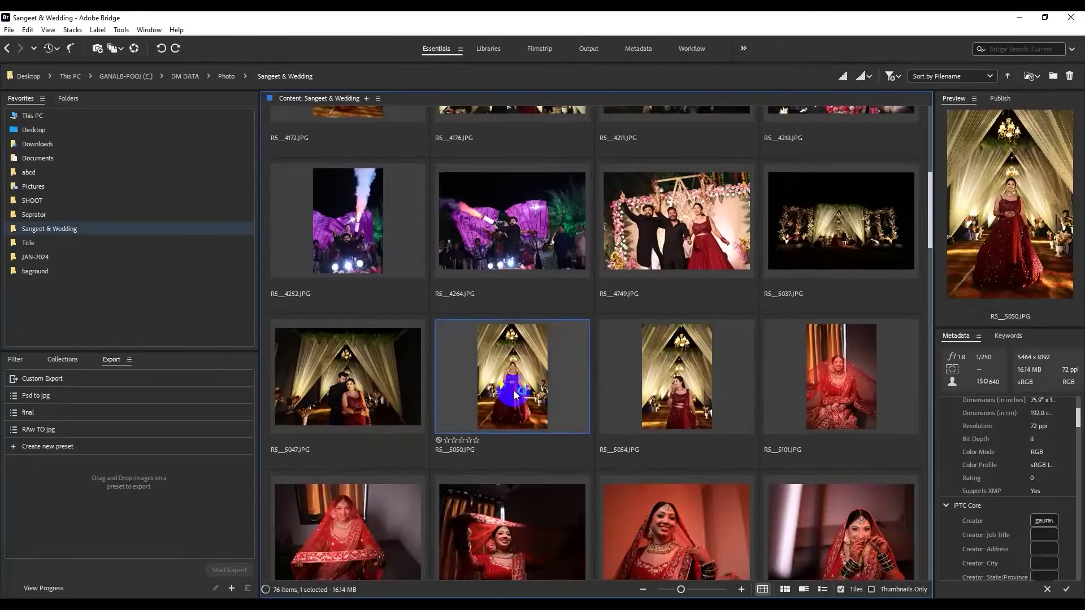
{"action": "double_click", "coordinate": [515, 395]}
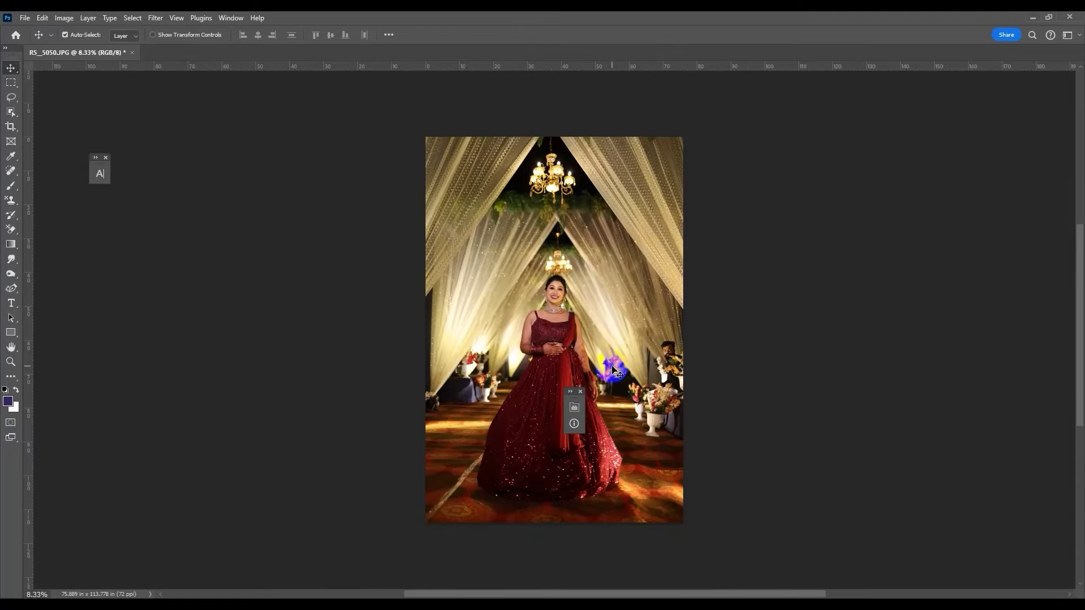
- Extend the crop frame beyond both sides of the photo and slightly taller
{"action": "key", "text": "c"}
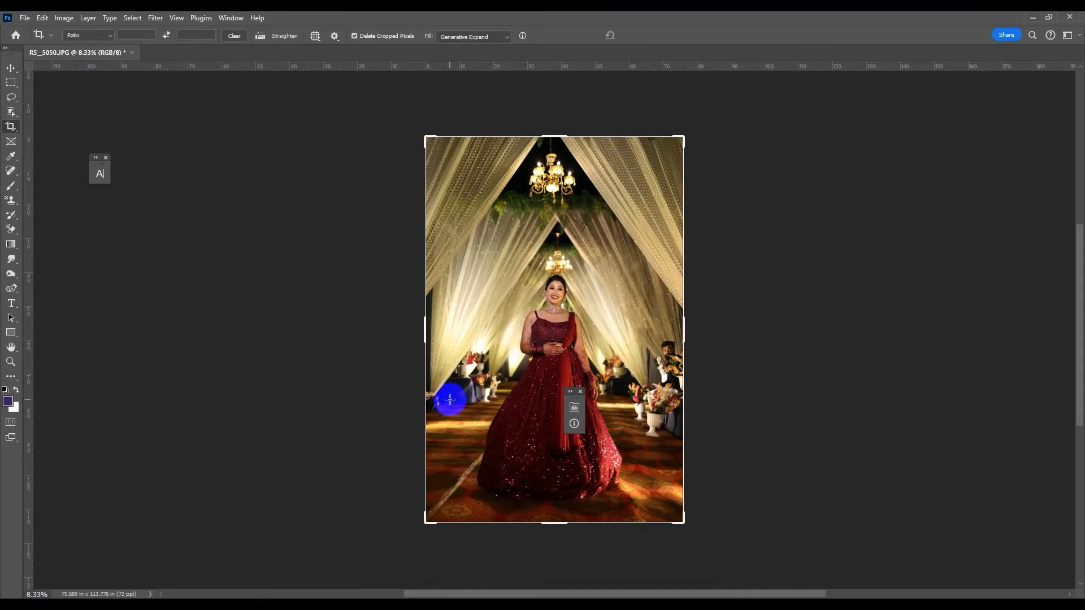
{"action": "left_click_drag", "start_coordinate": [425, 328], "coordinate": [381, 327]}
{"action": "left_click_drag", "start_coordinate": [726, 327], "coordinate": [769, 322]}
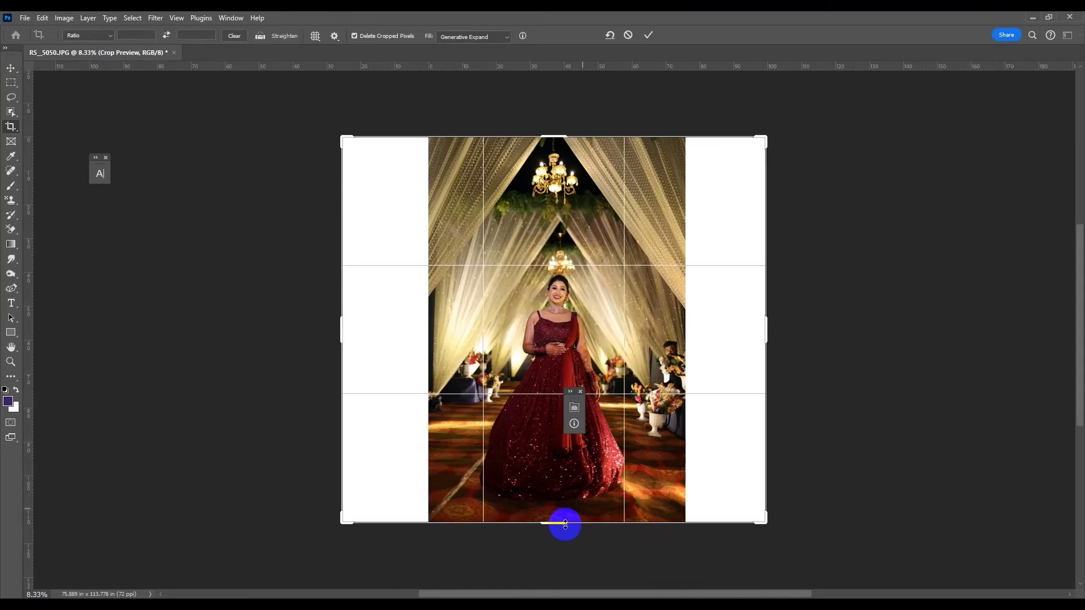
{"action": "left_click_drag", "start_coordinate": [514, 175], "coordinate": [513, 165]}
- Fill the added canvas with Generative Expand, keeping the second variation and deleting the third
{"action": "left_click", "coordinate": [647, 35]}
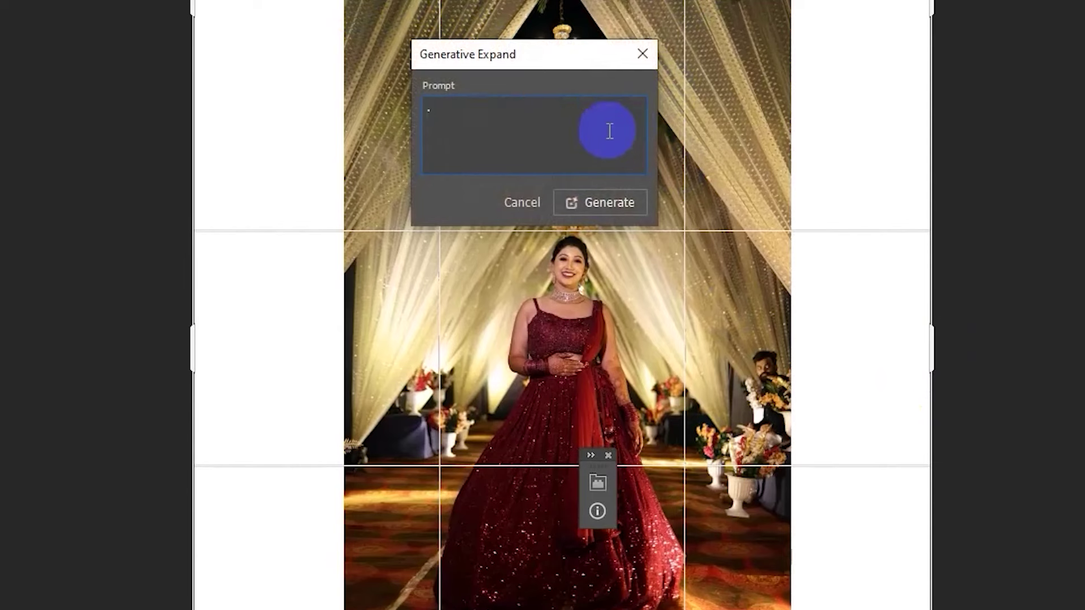
{"action": "left_click", "coordinate": [602, 202]}
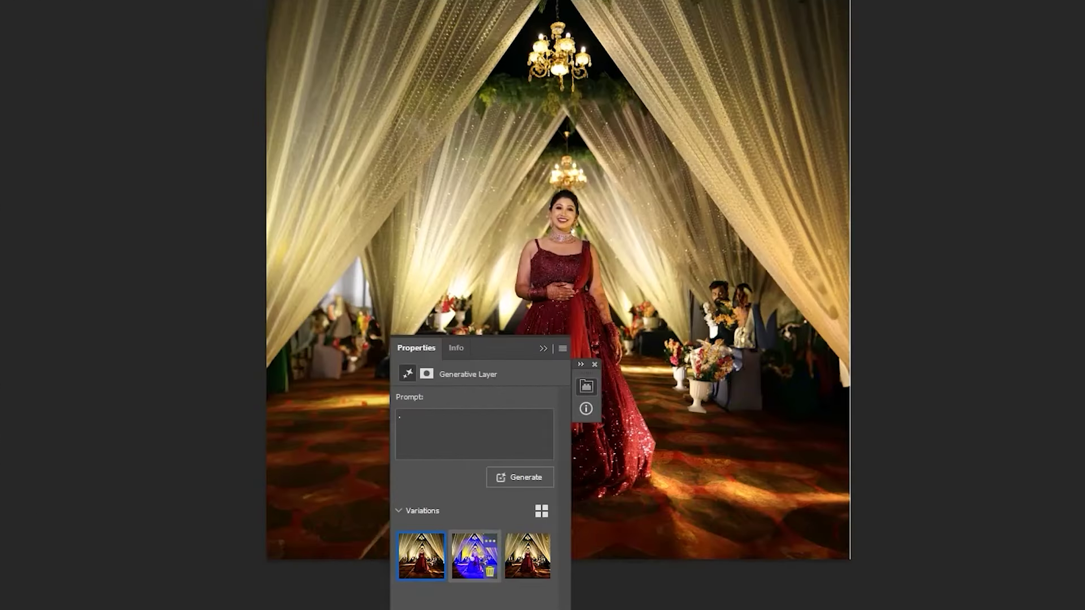
{"action": "left_click", "coordinate": [497, 537]}
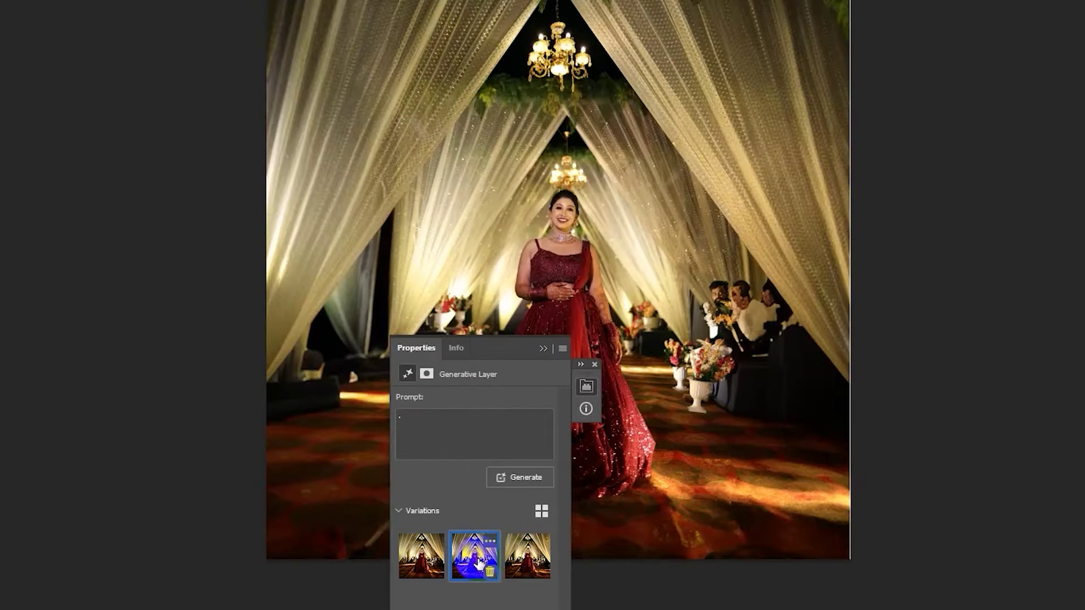
{"action": "left_click", "coordinate": [541, 571]}
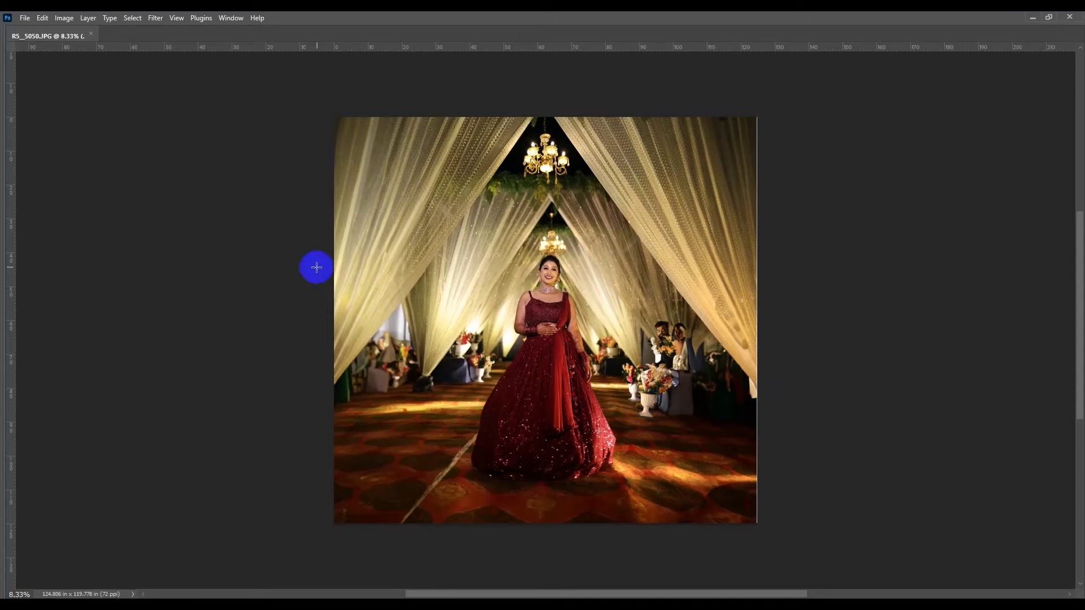
- Restore the workspace panels and dock the Layers panel beside the canvas
{"action": "key", "text": "Tab"}
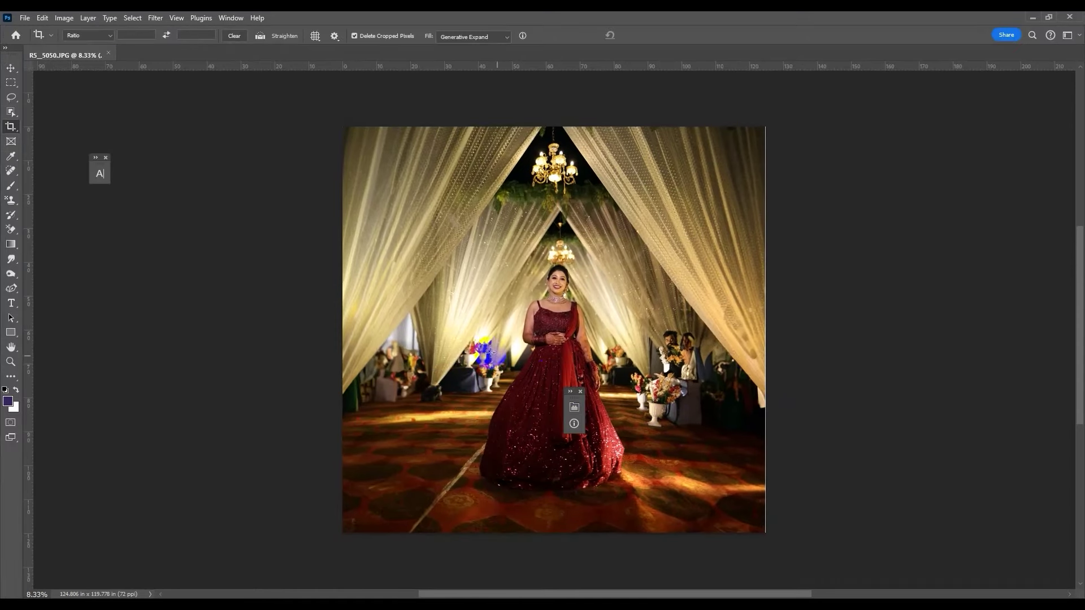
{"action": "left_click", "coordinate": [1049, 18]}
{"action": "left_click", "coordinate": [234, 19]}
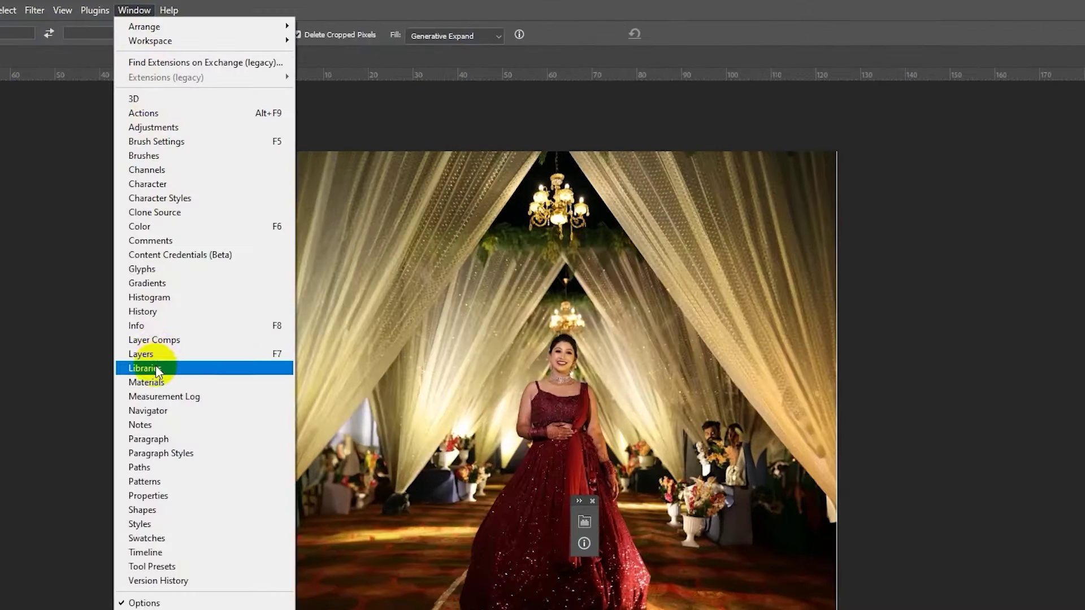
{"action": "left_click", "coordinate": [243, 316]}
{"action": "left_click_drag", "start_coordinate": [367, 226], "coordinate": [1066, 134]}
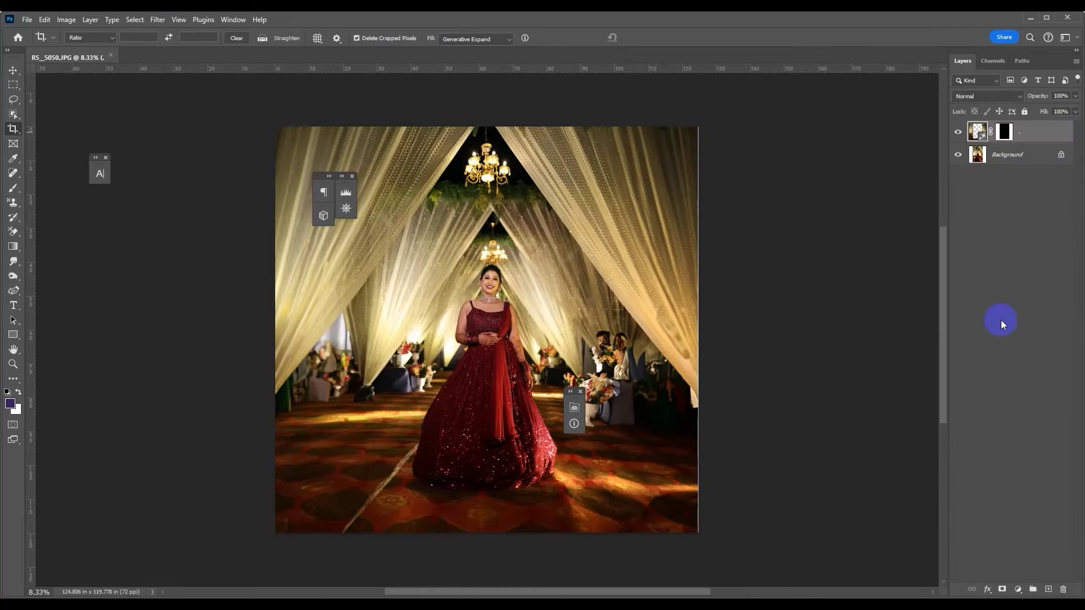
- Stamp the visible image onto a new Layer 1 and apply the SkinFiner filter to smooth her skin
{"action": "key", "text": "ctrl+alt+shift+e"}
{"action": "key", "text": "p"}
{"action": "key", "text": "ctrl+plus"}
{"action": "key", "text": "ctrl+plus"}
{"action": "key", "text": "ctrl+plus"}
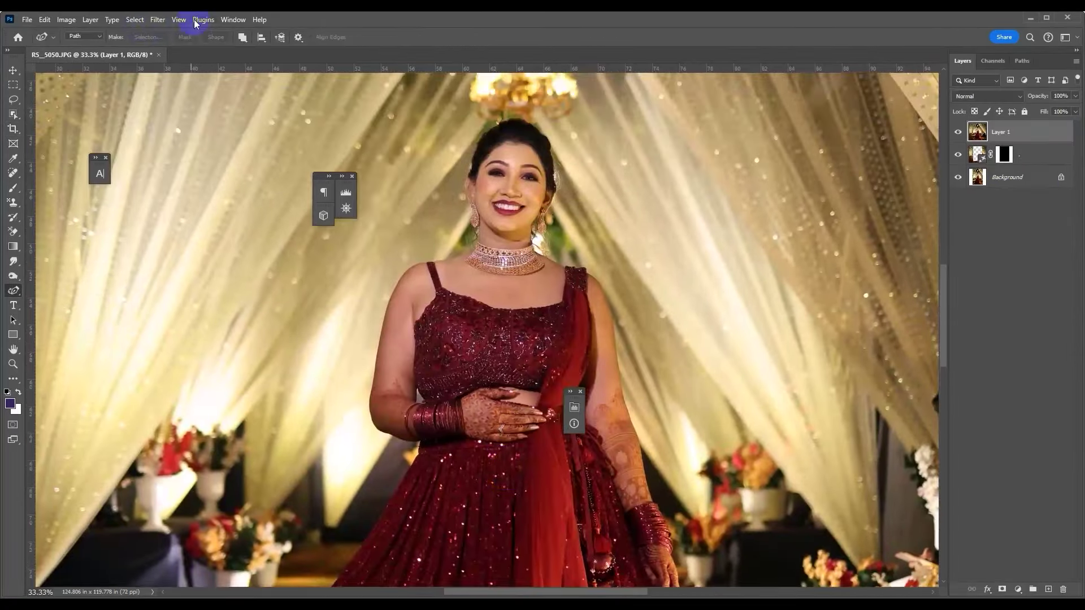
{"action": "left_click", "coordinate": [158, 19]}
{"action": "left_click", "coordinate": [198, 277]}
{"action": "key", "text": "Return"}
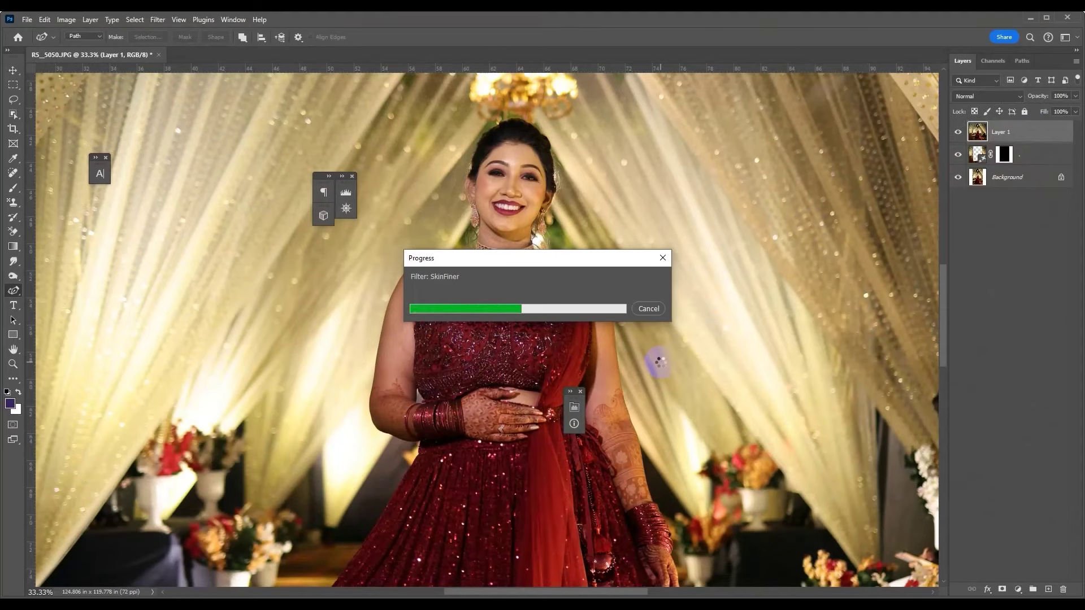
{"action": "scroll", "coordinate": [431, 460], "scroll_direction": "up", "scroll_amount": 1}
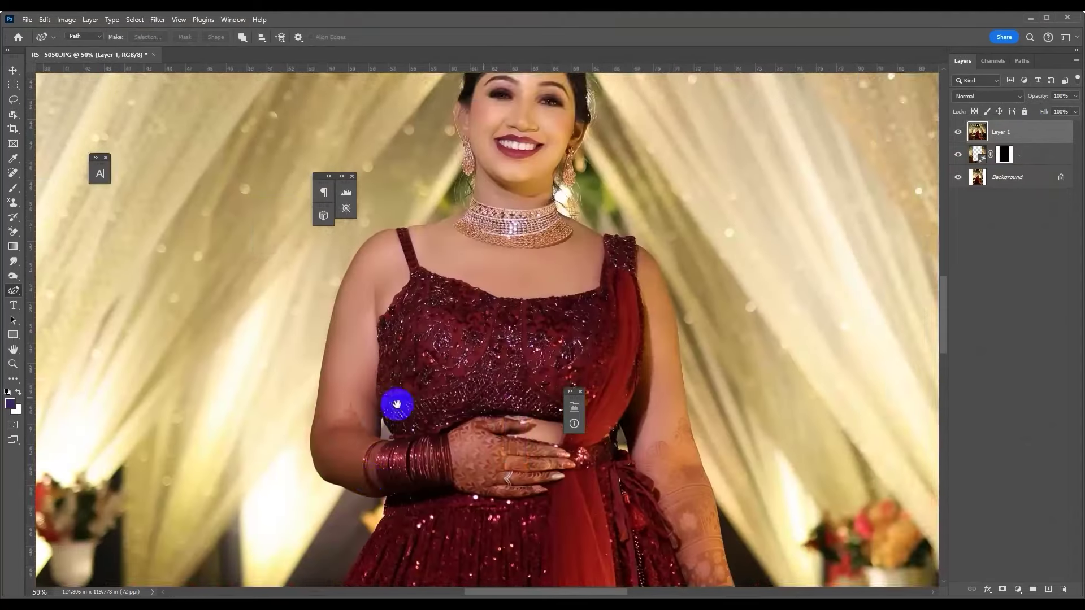
- With the Pen tool, trace the bride's outline from the waist up the arm, neck, hairline and head
{"action": "left_click", "coordinate": [14, 290]}
{"action": "scroll", "coordinate": [480, 460], "scroll_direction": "up", "scroll_amount": 1}
{"action": "scroll", "coordinate": [448, 473], "scroll_direction": "up", "scroll_amount": 1}
{"action": "left_click_drag", "start_coordinate": [450, 375], "coordinate": [496, 200]}
{"action": "left_click", "coordinate": [481, 326]}
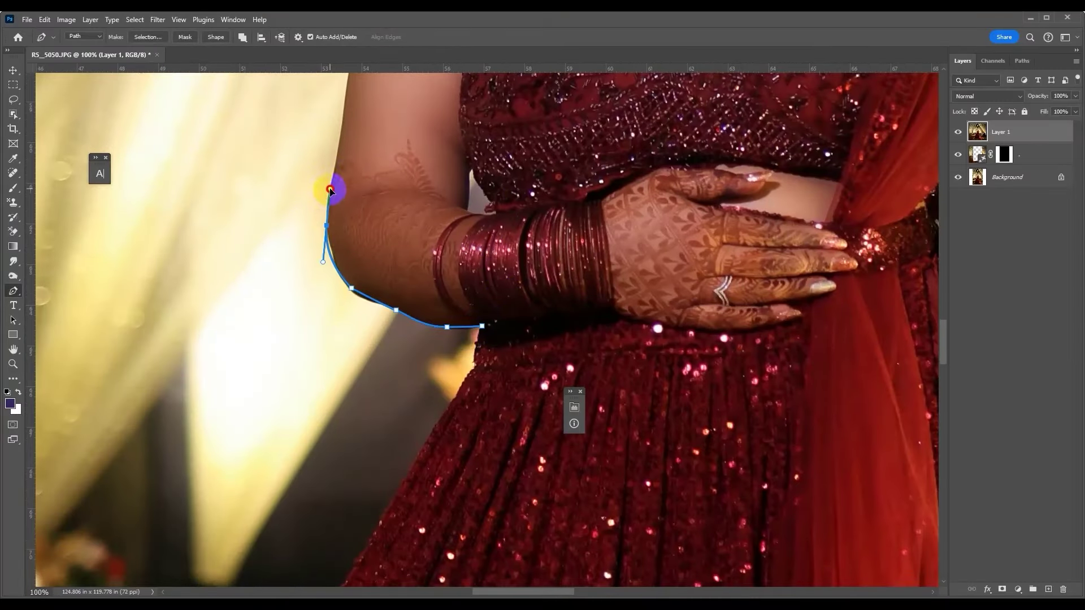
{"action": "scroll", "coordinate": [356, 243], "scroll_direction": "up", "scroll_amount": 5}
{"action": "left_click", "coordinate": [394, 93]}
{"action": "scroll", "coordinate": [361, 283], "scroll_direction": "up", "scroll_amount": 4}
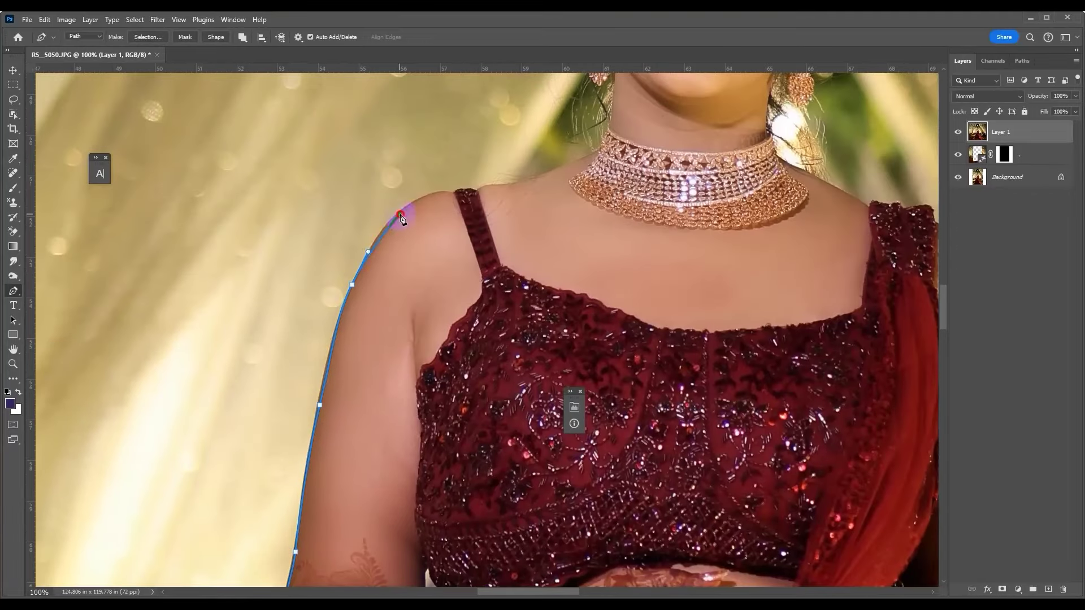
{"action": "scroll", "coordinate": [603, 149], "scroll_direction": "up", "scroll_amount": 5}
{"action": "left_click", "coordinate": [498, 329]}
{"action": "scroll", "coordinate": [496, 325], "scroll_direction": "up", "scroll_amount": 1}
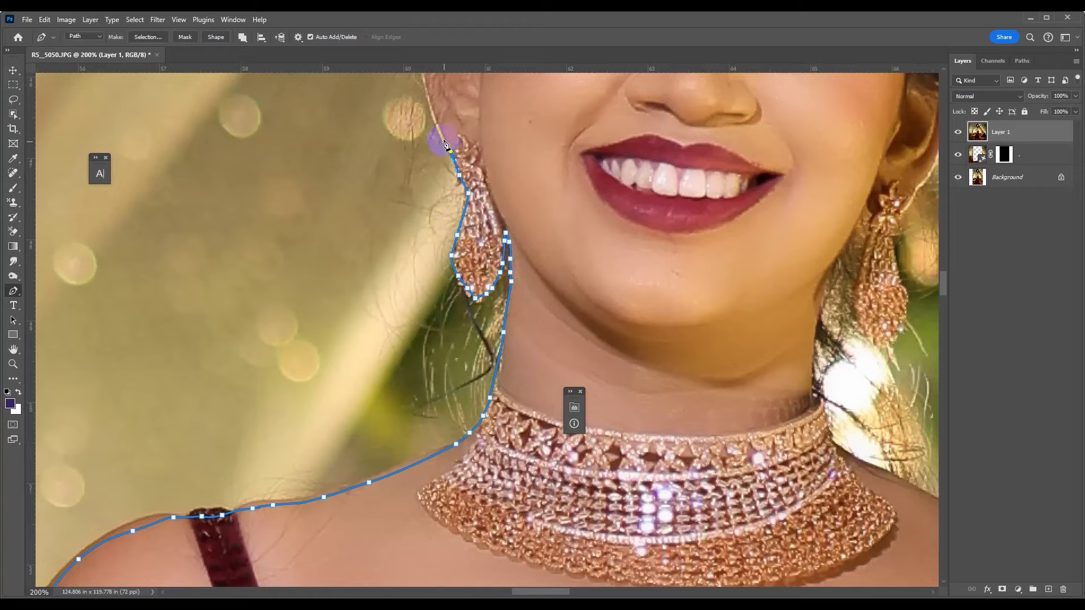
{"action": "scroll", "coordinate": [452, 153], "scroll_direction": "up", "scroll_amount": 4}
{"action": "scroll", "coordinate": [507, 149], "scroll_direction": "up", "scroll_amount": 5}
{"action": "left_click", "coordinate": [514, 260]}
{"action": "left_click", "coordinate": [667, 90]}
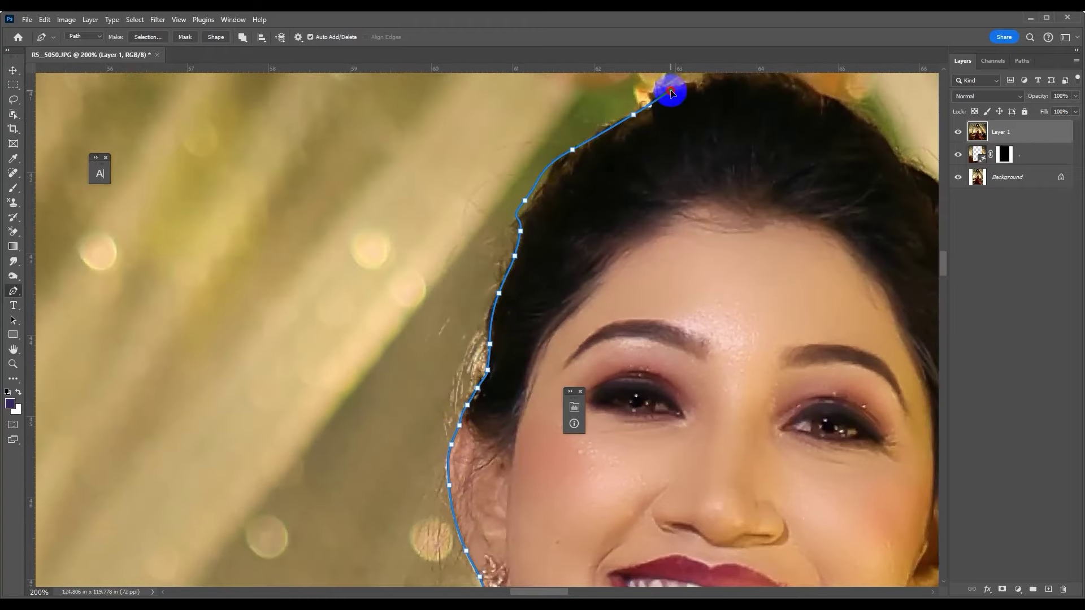
{"action": "scroll", "coordinate": [667, 90], "scroll_direction": "up", "scroll_amount": 3}
{"action": "scroll", "coordinate": [667, 89], "scroll_direction": "right", "scroll_amount": 5}
{"action": "left_click", "coordinate": [605, 211]}
{"action": "left_click", "coordinate": [775, 558]}
{"action": "scroll", "coordinate": [774, 558], "scroll_direction": "down", "scroll_amount": 8}
{"action": "scroll", "coordinate": [775, 558], "scroll_direction": "right", "scroll_amount": 3}
{"action": "left_click", "coordinate": [654, 220]}
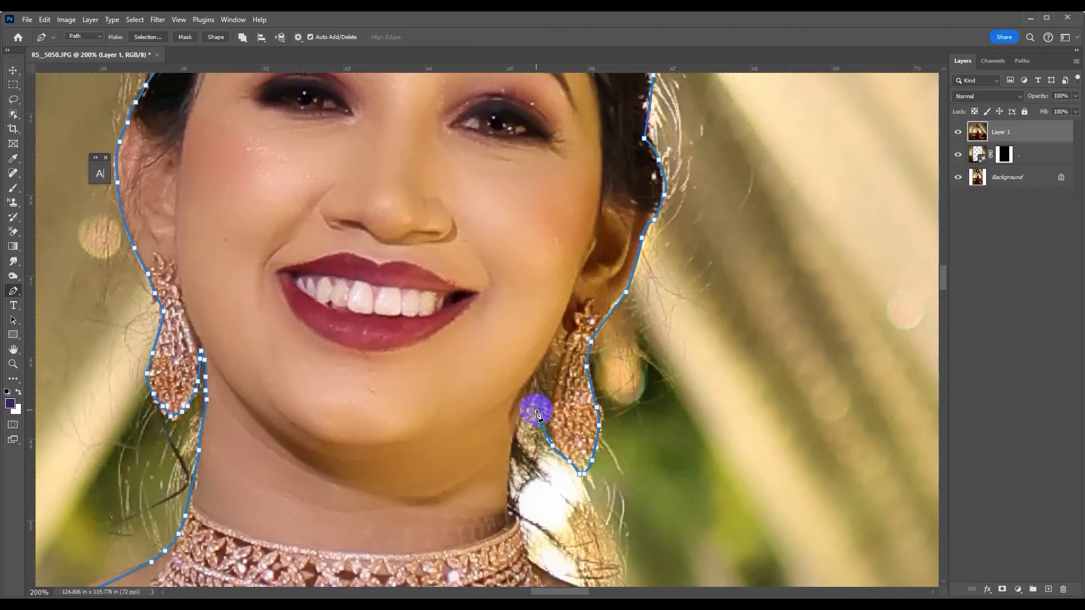
- Continue the path down the neck, shoulder, right arm and forearm past the bangles
{"action": "left_click", "coordinate": [512, 443]}
{"action": "scroll", "coordinate": [509, 441], "scroll_direction": "down", "scroll_amount": 2}
{"action": "scroll", "coordinate": [497, 436], "scroll_direction": "down", "scroll_amount": 5}
{"action": "left_click", "coordinate": [507, 295]}
{"action": "left_click", "coordinate": [534, 343]}
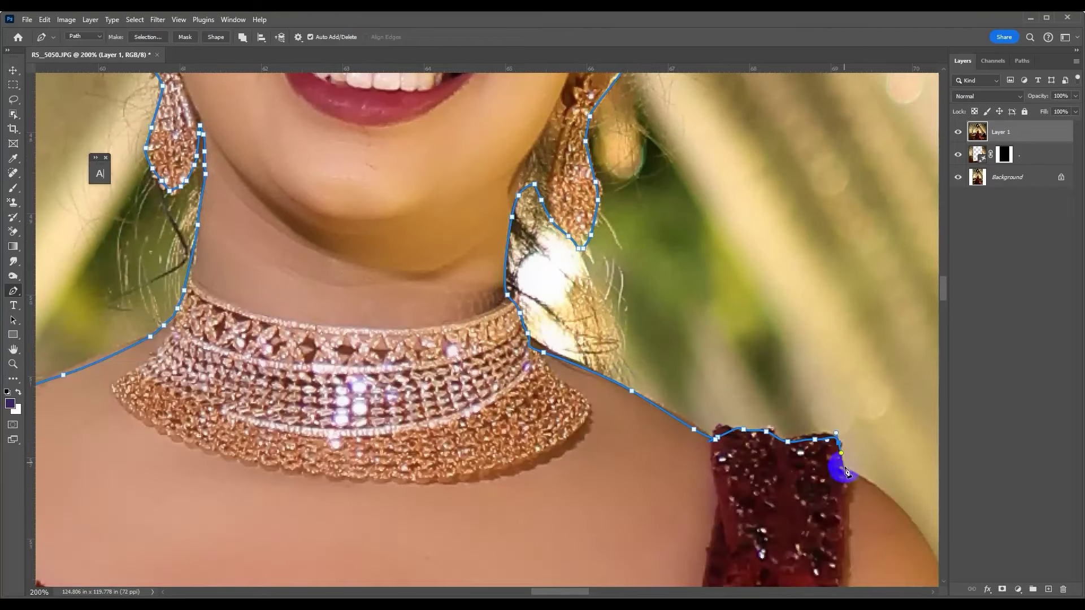
{"action": "scroll", "coordinate": [846, 471], "scroll_direction": "down", "scroll_amount": 2}
{"action": "left_click", "coordinate": [618, 363]}
{"action": "scroll", "coordinate": [648, 205], "scroll_direction": "down", "scroll_amount": 3}
{"action": "scroll", "coordinate": [714, 326], "scroll_direction": "up", "scroll_amount": 2}
{"action": "left_click", "coordinate": [606, 354]}
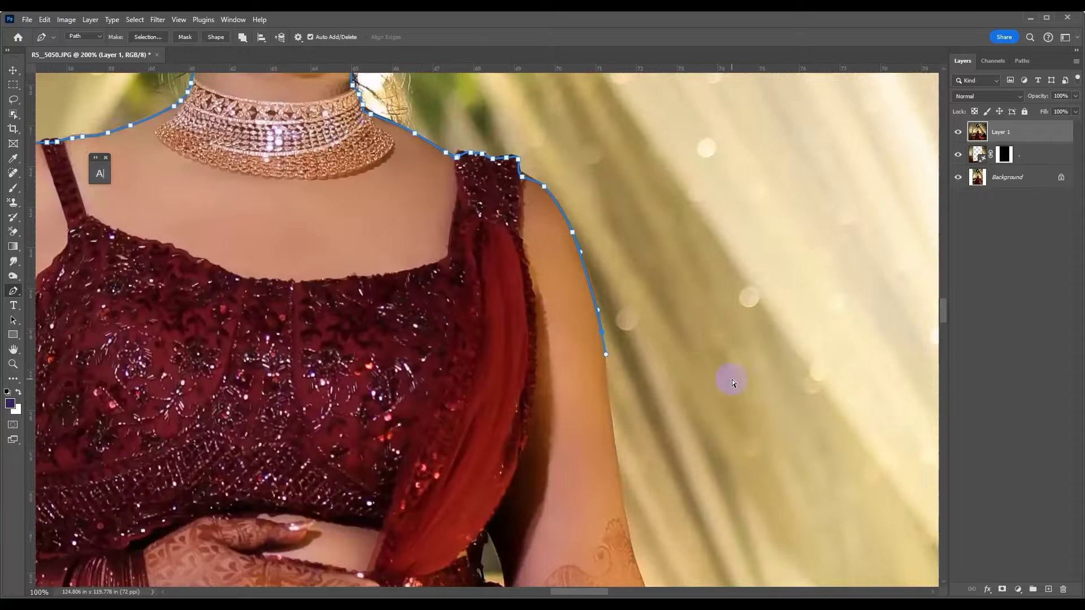
{"action": "scroll", "coordinate": [634, 563], "scroll_direction": "down", "scroll_amount": 5}
{"action": "left_click", "coordinate": [606, 374]}
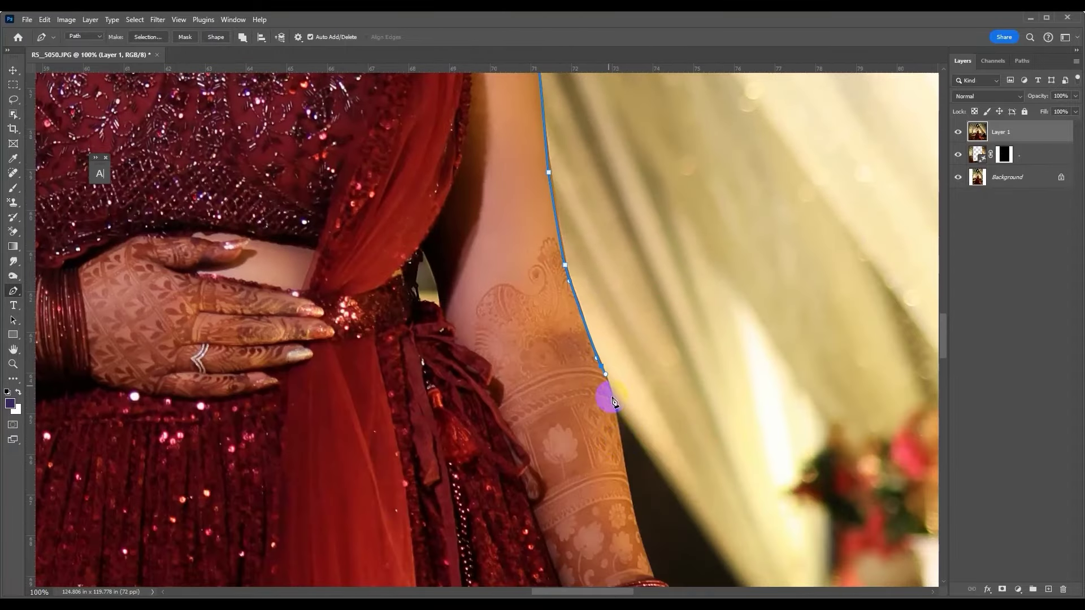
{"action": "scroll", "coordinate": [649, 559], "scroll_direction": "down", "scroll_amount": 5}
{"action": "left_click", "coordinate": [529, 307]}
- Trace the path down the skirt edge, along the hem and up its side, closing it by her arm
{"action": "left_click_drag", "start_coordinate": [570, 430], "coordinate": [508, 222]}
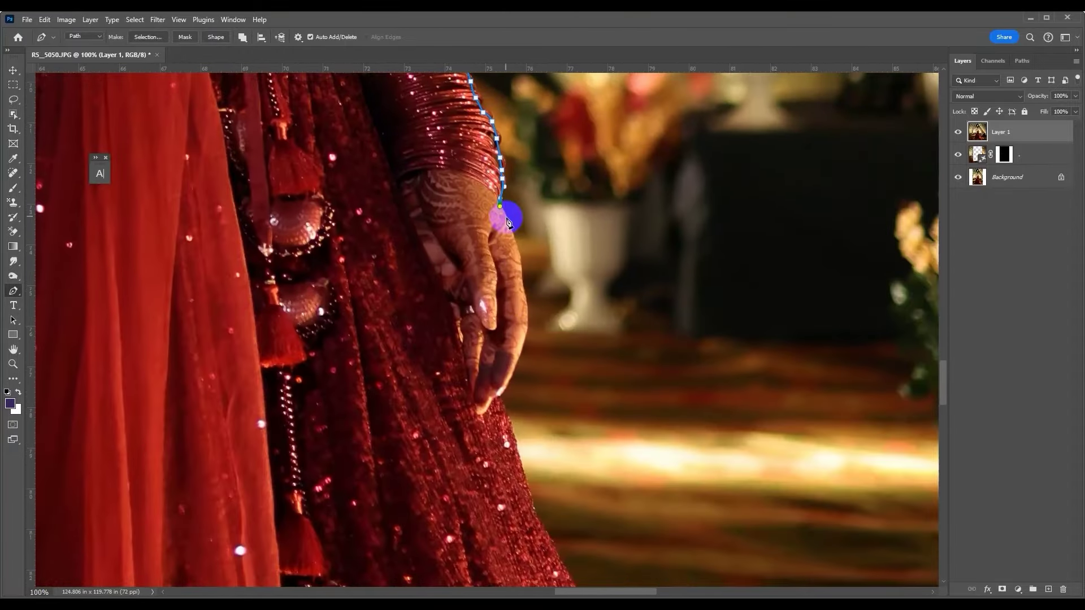
{"action": "scroll", "coordinate": [500, 407], "scroll_direction": "down", "scroll_amount": 5}
{"action": "left_click", "coordinate": [479, 243]}
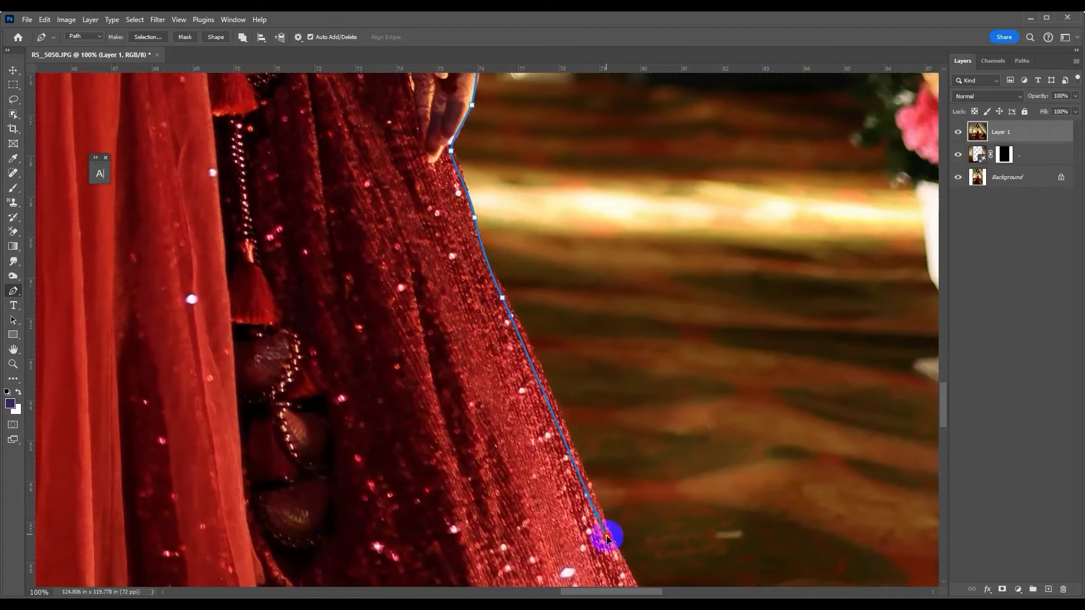
{"action": "scroll", "coordinate": [607, 538], "scroll_direction": "down", "scroll_amount": 5}
{"action": "left_click", "coordinate": [659, 416]}
{"action": "scroll", "coordinate": [660, 417], "scroll_direction": "down", "scroll_amount": 5}
{"action": "left_click", "coordinate": [721, 260]}
{"action": "scroll", "coordinate": [654, 521], "scroll_direction": "left", "scroll_amount": 5}
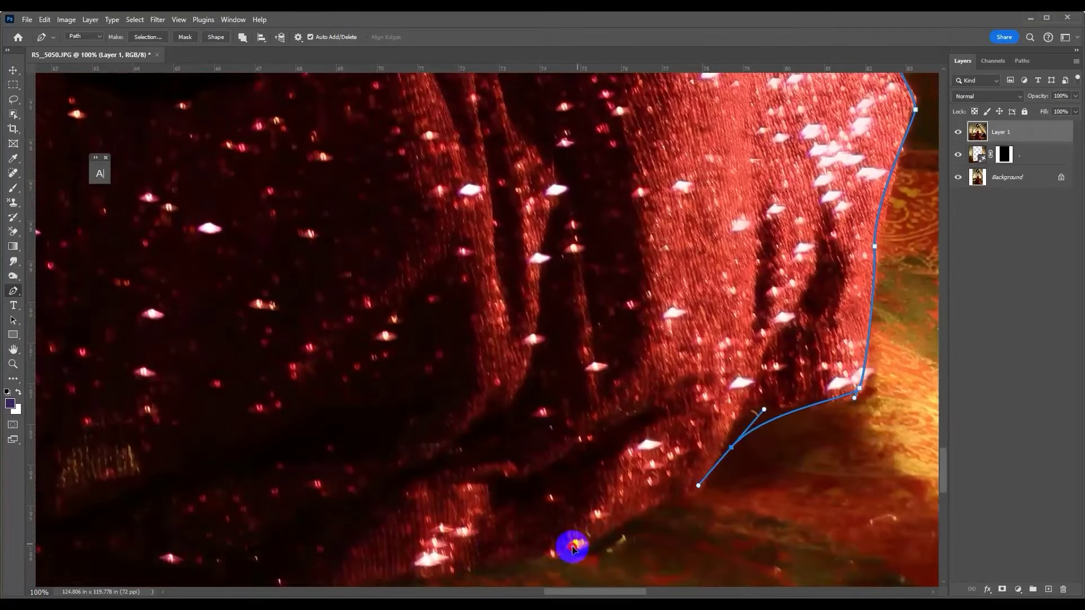
{"action": "scroll", "coordinate": [571, 545], "scroll_direction": "left", "scroll_amount": 5}
{"action": "scroll", "coordinate": [431, 480], "scroll_direction": "left", "scroll_amount": 5}
{"action": "left_click", "coordinate": [389, 431]}
{"action": "left_click_drag", "start_coordinate": [174, 321], "coordinate": [130, 290]}
{"action": "scroll", "coordinate": [131, 290], "scroll_direction": "up", "scroll_amount": 5}
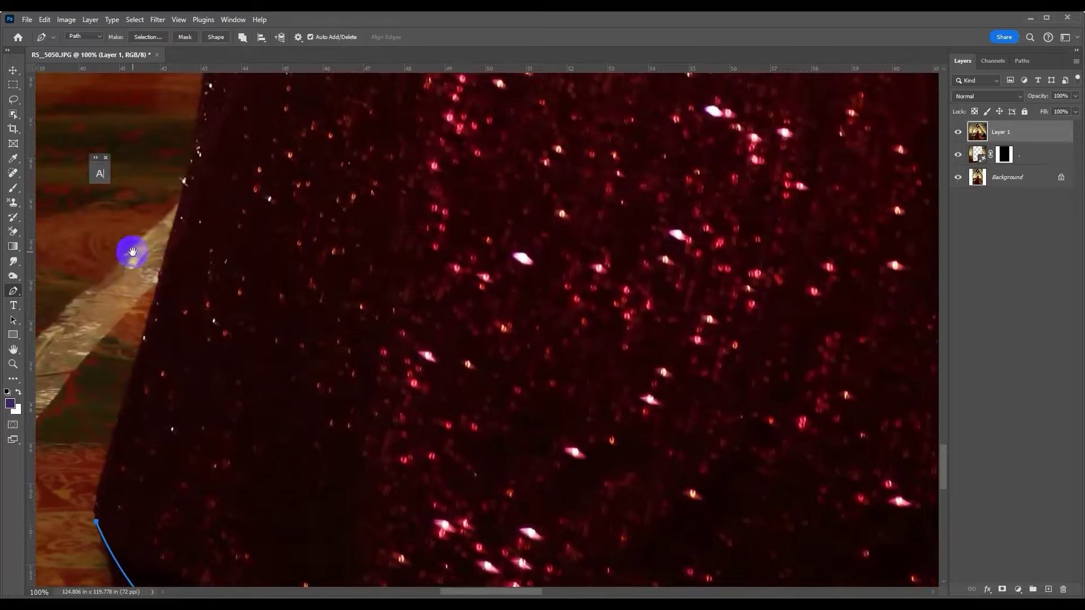
{"action": "left_click", "coordinate": [227, 158]}
{"action": "scroll", "coordinate": [310, 191], "scroll_direction": "up", "scroll_amount": 3}
{"action": "left_click_drag", "start_coordinate": [310, 192], "coordinate": [415, 92]}
{"action": "scroll", "coordinate": [415, 92], "scroll_direction": "up", "scroll_amount": 5}
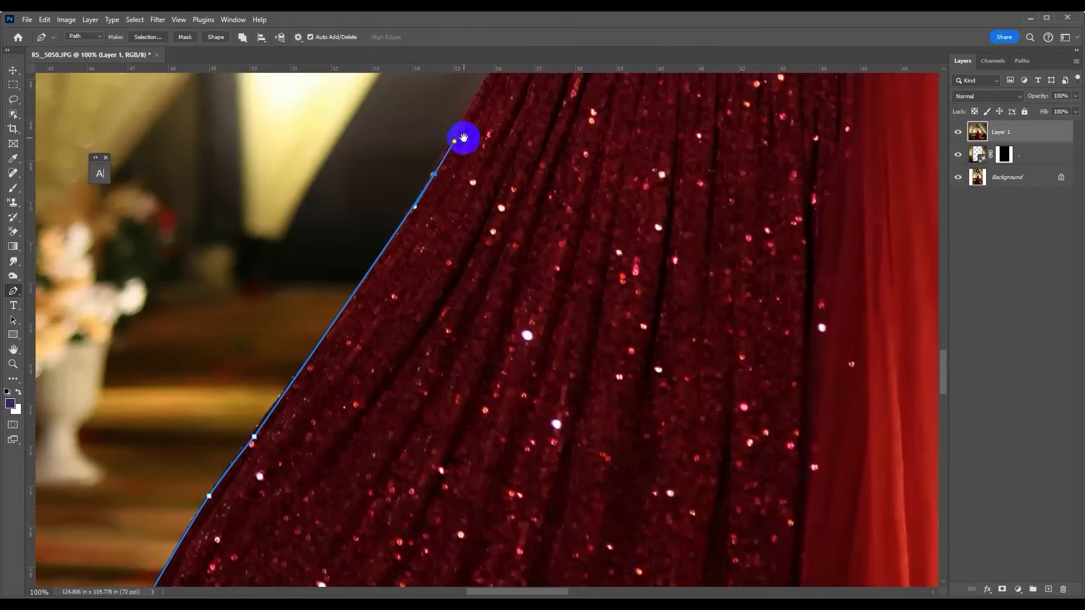
{"action": "scroll", "coordinate": [465, 138], "scroll_direction": "right", "scroll_amount": 5}
{"action": "left_click", "coordinate": [363, 262]}
- Turn the arm-gap path into a selection, subtracting it from the selection
{"action": "key", "text": "ctrl+Return"}
{"action": "scroll", "coordinate": [380, 236], "scroll_direction": "up", "scroll_amount": 5}
{"action": "left_click_drag", "start_coordinate": [348, 283], "coordinate": [349, 260]}
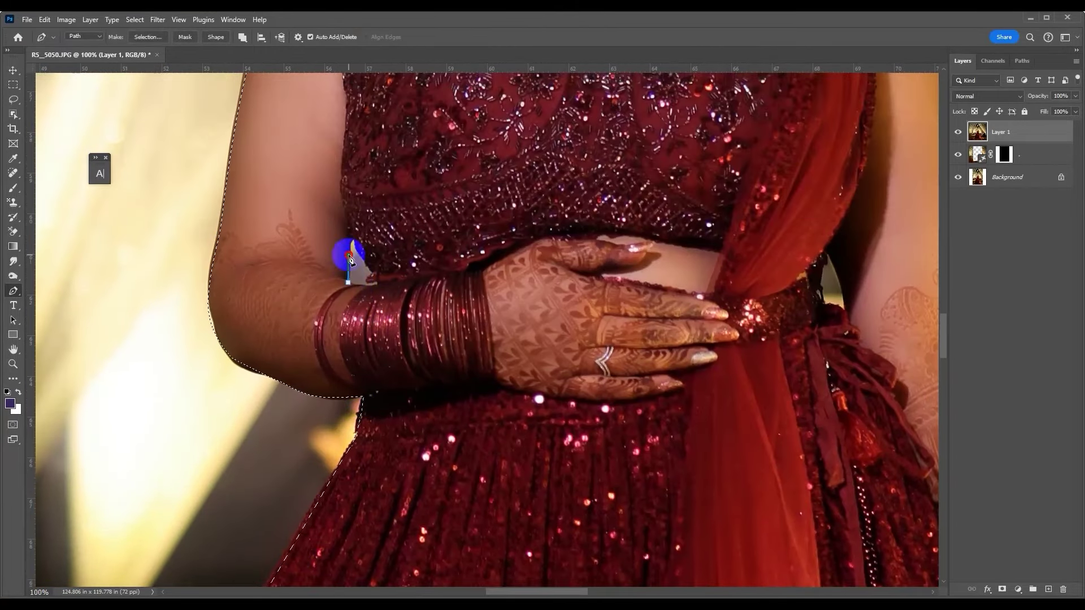
{"action": "right_click", "coordinate": [351, 282]}
{"action": "left_click", "coordinate": [384, 322]}
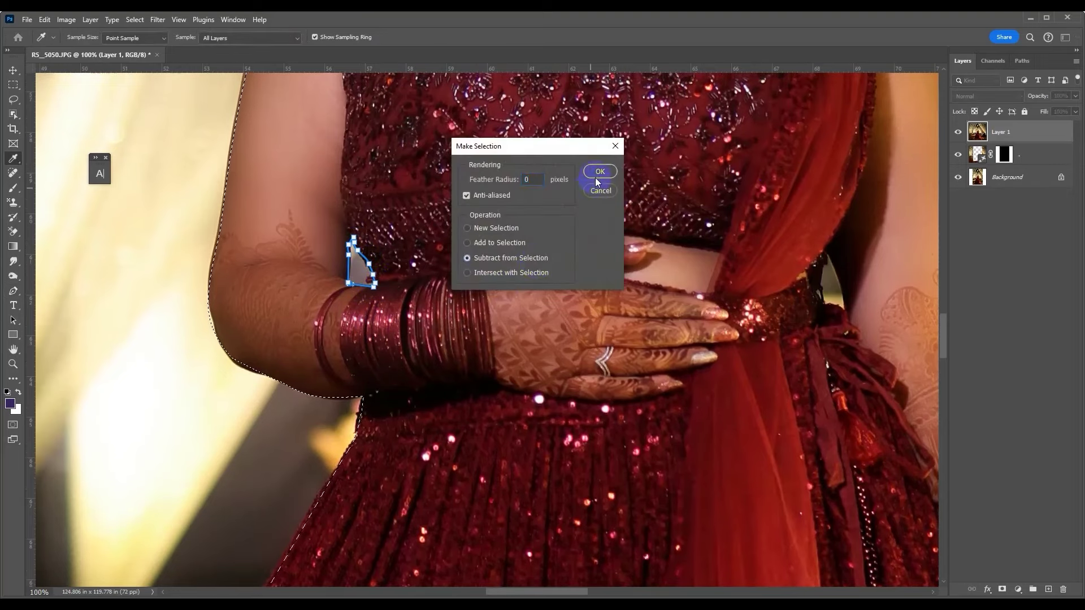
{"action": "left_click", "coordinate": [599, 169]}
- Close a second path around the remaining gap and subtract it from the selection too
{"action": "scroll", "coordinate": [489, 309], "scroll_direction": "right", "scroll_amount": 5}
{"action": "left_click", "coordinate": [501, 305]}
{"action": "right_click", "coordinate": [500, 342]}
{"action": "left_click", "coordinate": [557, 388]}
{"action": "left_click", "coordinate": [596, 169]}
{"action": "key", "text": "ctrl+0"}
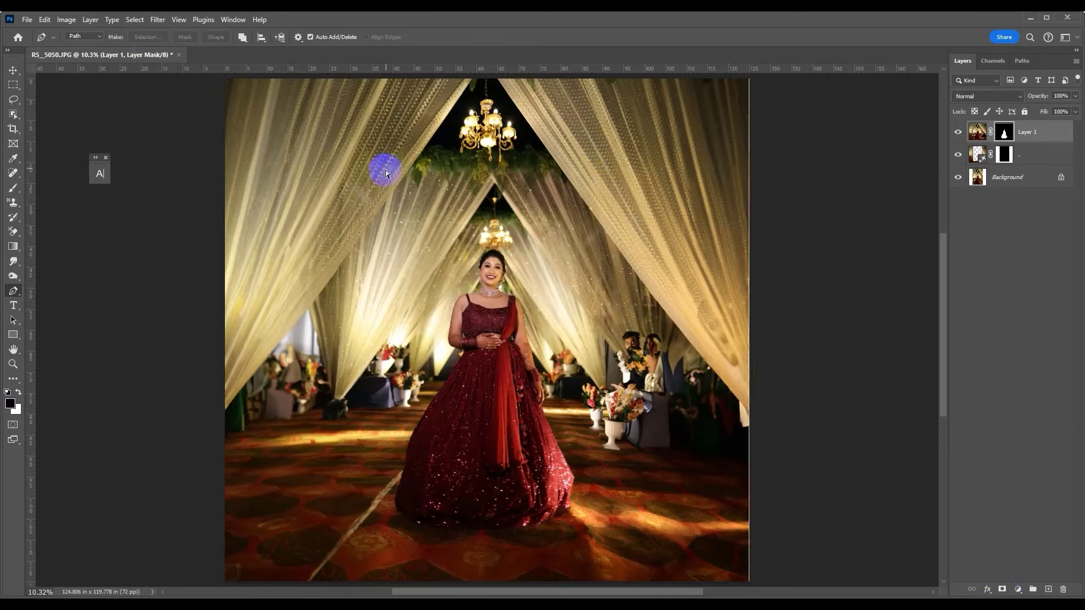
- Hide the lower layers and create a new 30 × 12 in document
{"action": "left_click", "coordinate": [958, 156], "text": "alt"}
{"action": "key", "text": "ctrl+n"}
{"action": "left_click", "coordinate": [927, 146]}
{"action": "left_click", "coordinate": [860, 210]}
{"action": "double_click", "coordinate": [814, 146]}
{"action": "type", "text": "30"}
{"action": "double_click", "coordinate": [805, 203]}
{"action": "type", "text": "12"}
{"action": "key", "text": "Return"}
- Drag the cut-out bride into the spread, shrink it to the spread height and move it left
{"action": "left_click", "coordinate": [158, 57]}
{"action": "left_click_drag", "start_coordinate": [460, 370], "coordinate": [351, 242]}
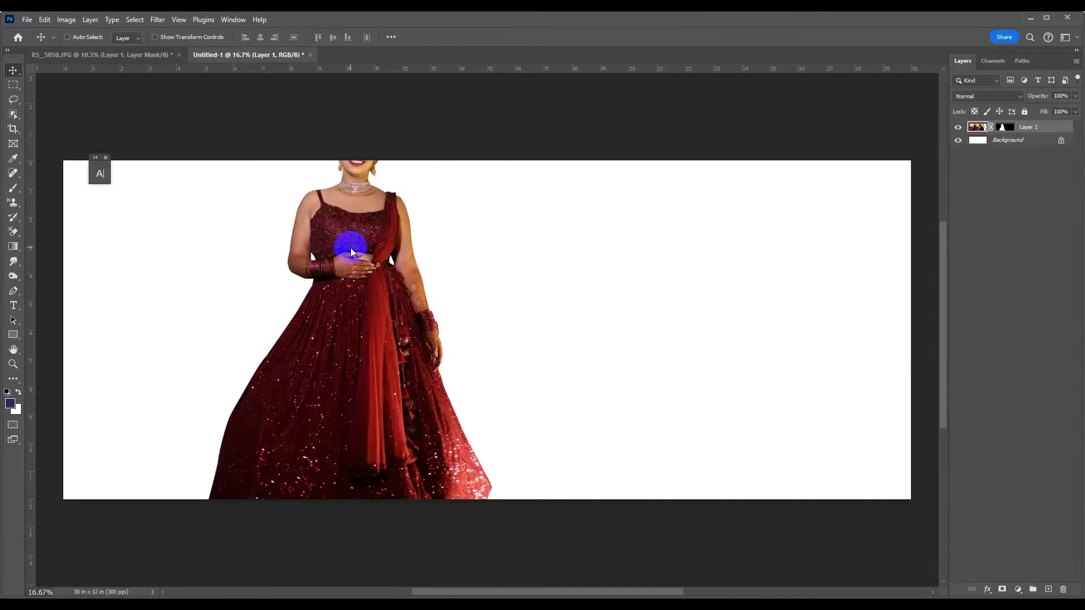
{"action": "key", "text": "Tab"}
{"action": "key", "text": "ctrl+minus"}
{"action": "key", "text": "ctrl+t"}
{"action": "left_click_drag", "start_coordinate": [686, 75], "coordinate": [533, 150]}
{"action": "left_click_drag", "start_coordinate": [400, 339], "coordinate": [448, 326]}
{"action": "double_click", "coordinate": [443, 327]}
- Open the Layer 8.psb backdrop from the backgrounds folder and start extending its crop leftward
{"action": "key", "text": "alt+Tab"}
{"action": "left_click", "coordinate": [29, 272]}
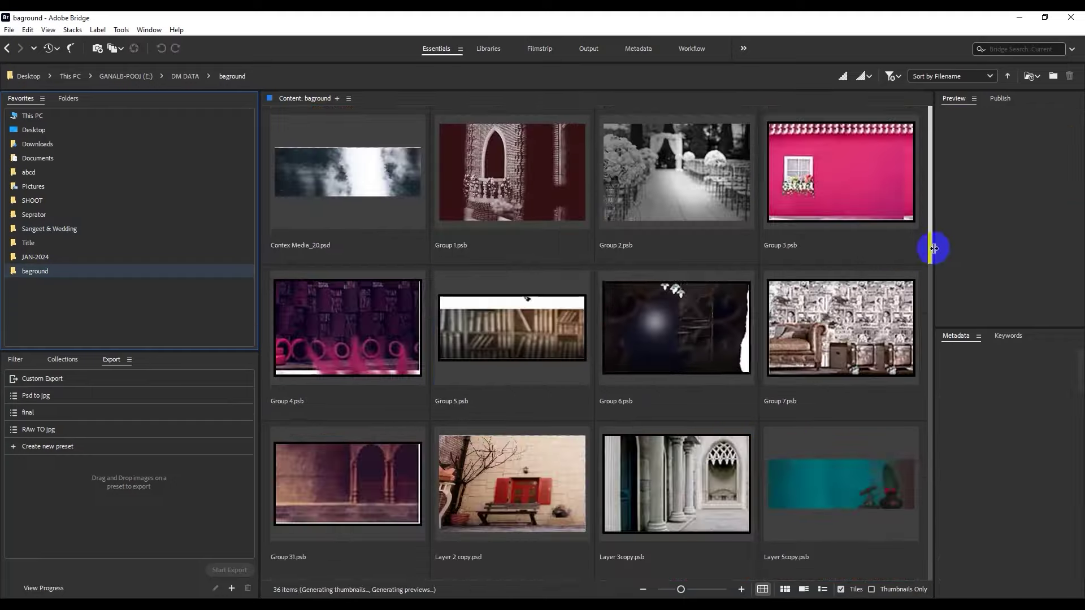
{"action": "left_click_drag", "start_coordinate": [930, 266], "coordinate": [930, 358]}
{"action": "mouse_move", "coordinate": [893, 317]}
{"action": "left_mouse_down"}
{"action": "mouse_move", "coordinate": [862, 351]}
{"action": "mouse_move", "coordinate": [855, 314]}
{"action": "left_mouse_up"}
{"action": "double_click", "coordinate": [848, 299]}
{"action": "key", "text": "c"}
{"action": "left_click_drag", "start_coordinate": [417, 318], "coordinate": [284, 318]}
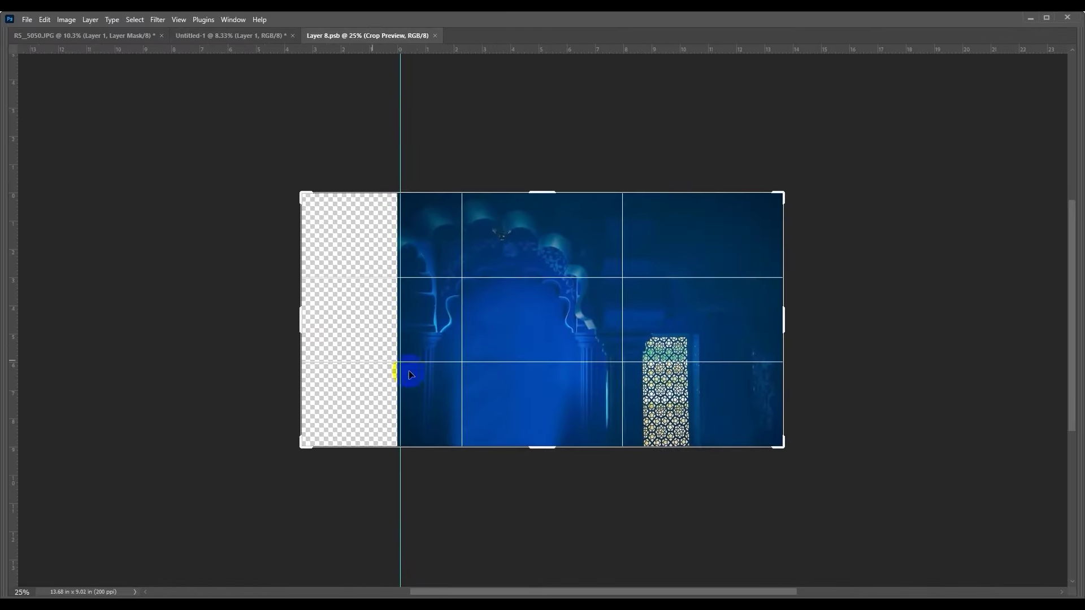
- Extend the backdrop down and right, generate scenery, and drag it into the spread as Layer 2
{"action": "left_click_drag", "start_coordinate": [542, 418], "coordinate": [552, 478]}
{"action": "left_click_drag", "start_coordinate": [787, 318], "coordinate": [815, 318]}
{"action": "key", "text": "Return"}
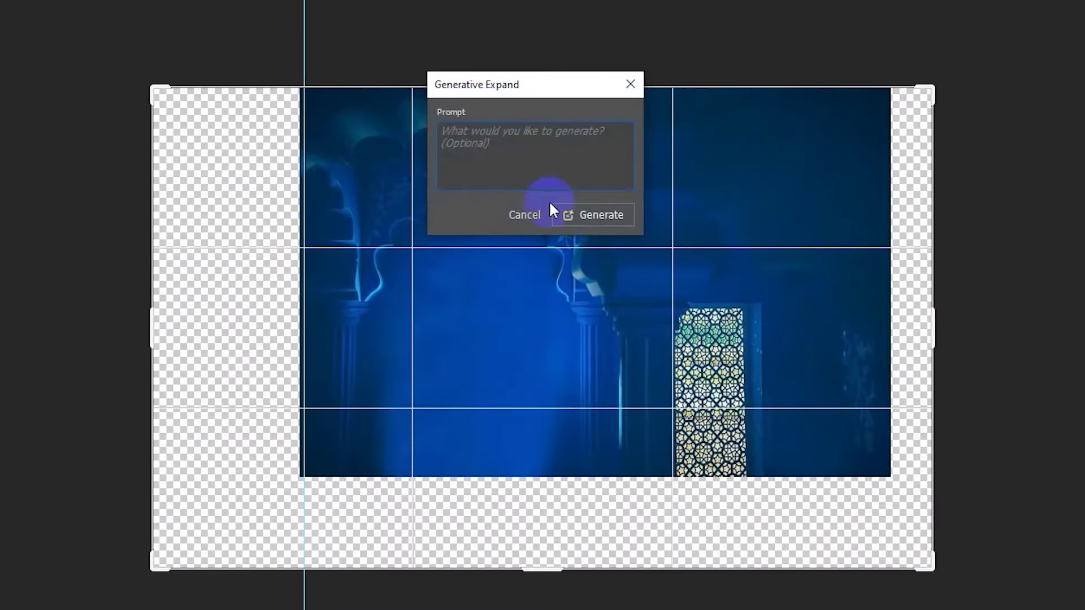
{"action": "left_click", "coordinate": [593, 214]}
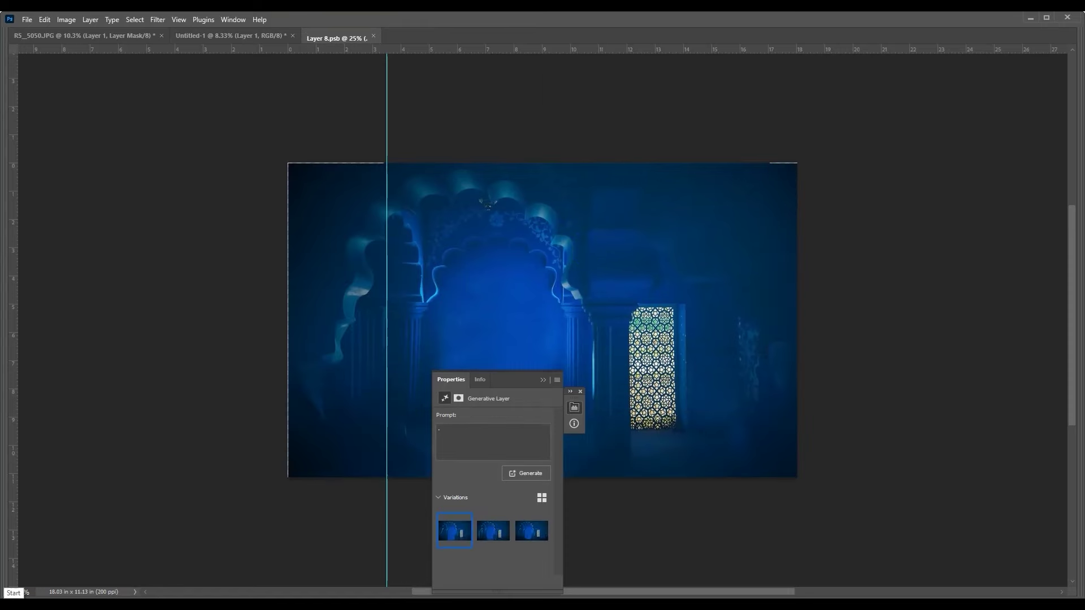
{"action": "left_click", "coordinate": [222, 57]}
{"action": "left_click_drag", "start_coordinate": [222, 56], "coordinate": [504, 339]}
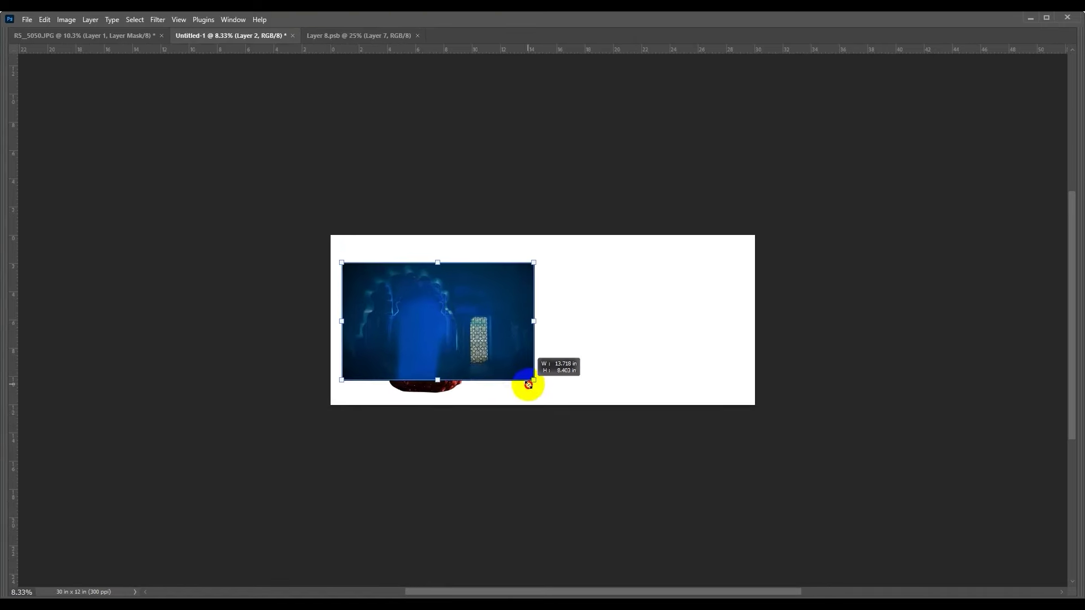
- Move the palace backdrop beneath the bride layer and enlarge it over the left page
{"action": "left_click", "coordinate": [520, 364]}
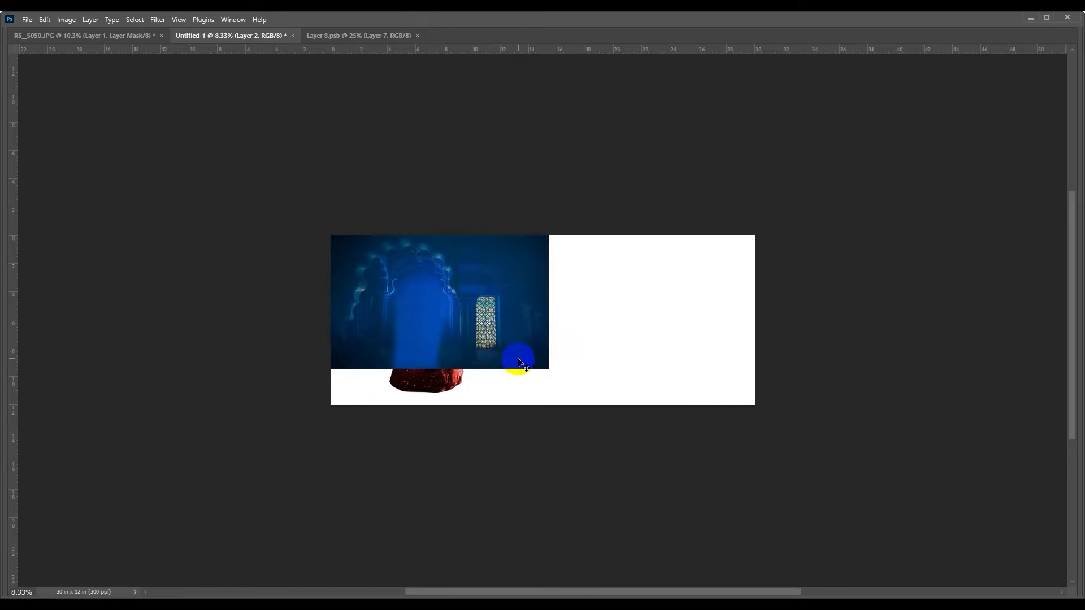
{"action": "key", "text": "ctrl+["}
{"action": "key", "text": "ctrl+t"}
{"action": "left_click_drag", "start_coordinate": [547, 370], "coordinate": [563, 382]}
{"action": "key", "text": "Return"}
{"action": "key", "text": "Tab"}
{"action": "left_click", "coordinate": [517, 396]}
- Give the backdrop a black mask and paint it back in around the bride
{"action": "left_click", "coordinate": [1004, 589], "text": "alt"}
{"action": "key", "text": "b"}
{"action": "key", "text": "ctrl+plus"}
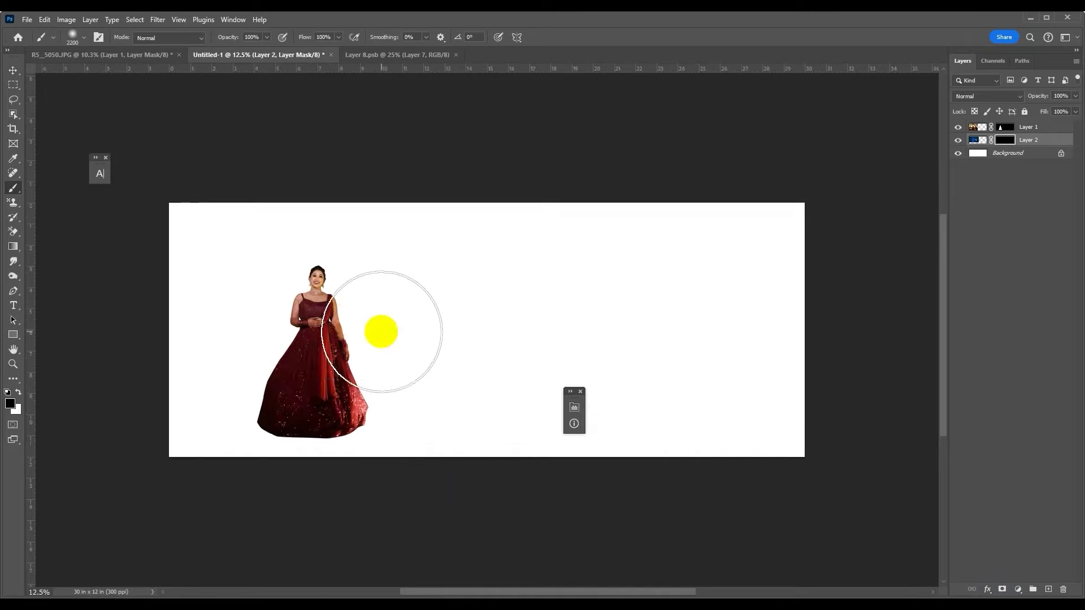
{"action": "key", "text": "x"}
{"action": "mouse_move", "coordinate": [288, 295]}
{"action": "left_mouse_down"}
{"action": "mouse_move", "coordinate": [225, 288]}
{"action": "mouse_move", "coordinate": [443, 255]}
{"action": "mouse_move", "coordinate": [213, 286]}
{"action": "left_mouse_up"}
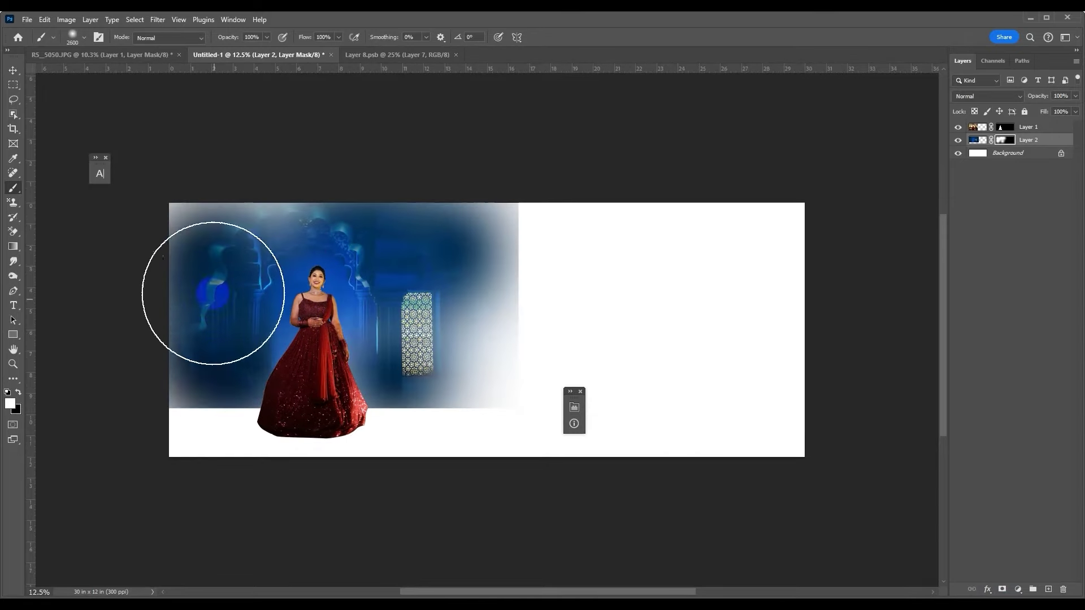
{"action": "key", "text": "x"}
{"action": "left_click", "coordinate": [554, 241]}
{"action": "key", "text": "x"}
{"action": "left_click_drag", "start_coordinate": [294, 218], "coordinate": [312, 417]}
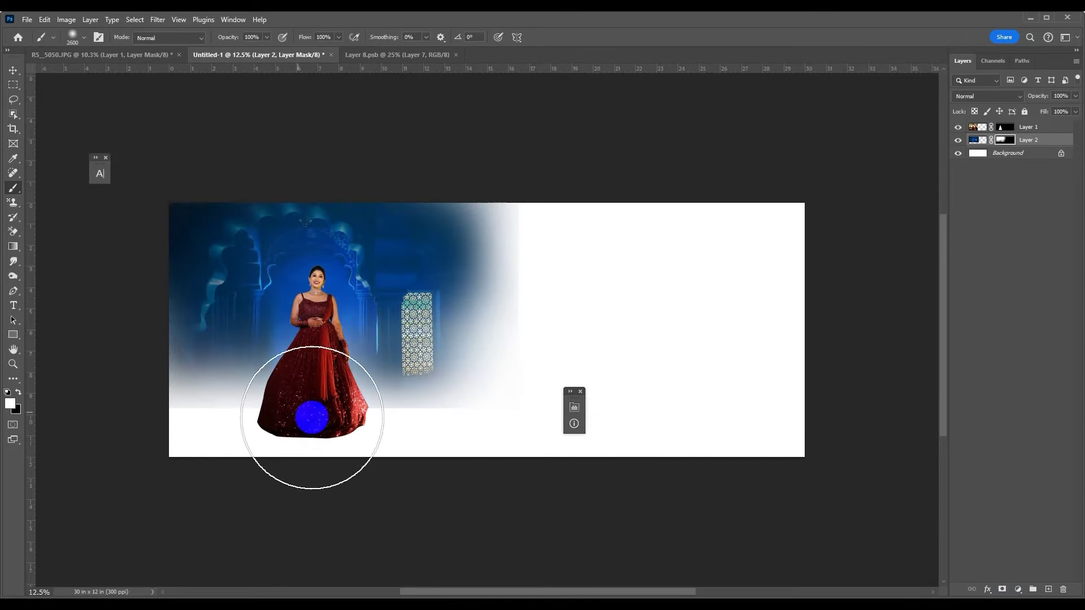
- Add a Color Balance adjustment shifting the backdrop toward warm orange
{"action": "left_click", "coordinate": [1017, 590]}
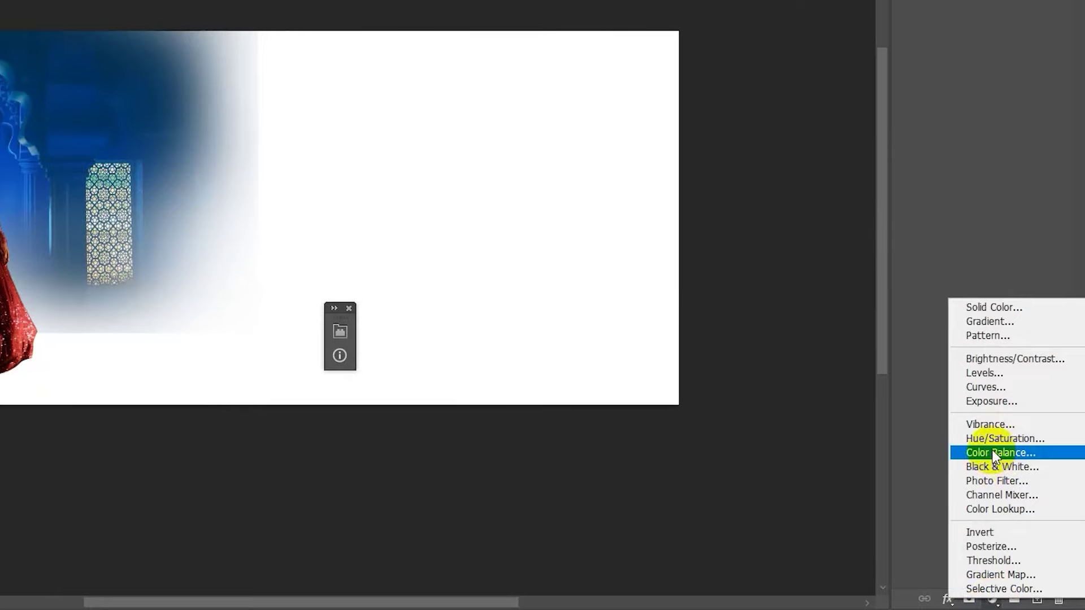
{"action": "left_click", "coordinate": [996, 457]}
{"action": "left_click_drag", "start_coordinate": [497, 460], "coordinate": [562, 468]}
{"action": "left_click", "coordinate": [555, 380]}
- Duplicate the bride layer and paint the original's mask to reveal her floor at lower left
{"action": "key", "text": "ctrl+j"}
{"action": "left_click", "coordinate": [1005, 140]}
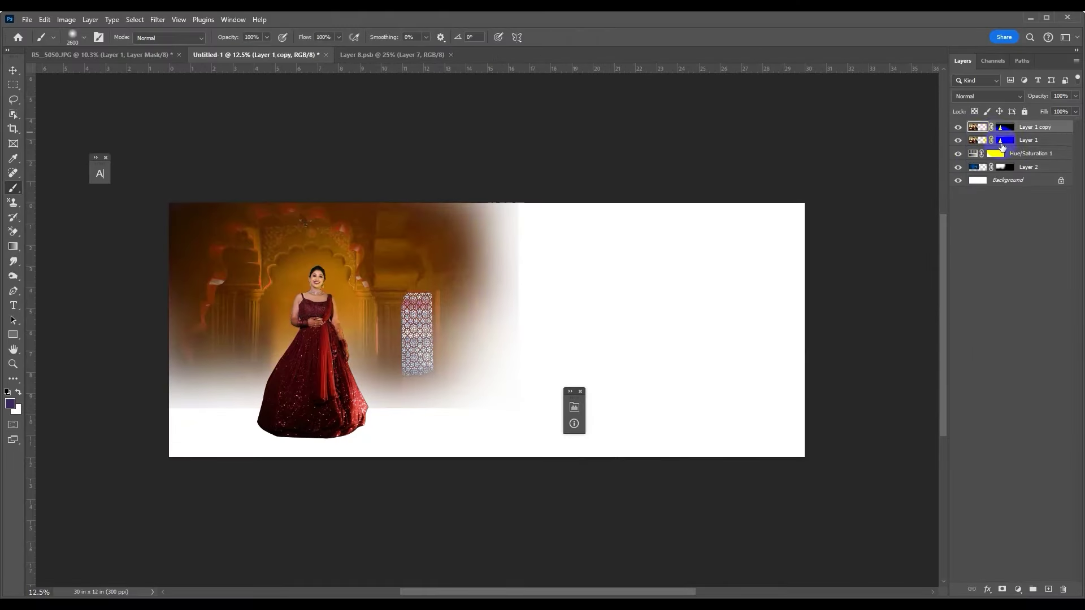
{"action": "key", "text": "d"}
{"action": "key", "text": "x"}
{"action": "mouse_move", "coordinate": [249, 419]}
{"action": "left_mouse_down"}
{"action": "mouse_move", "coordinate": [220, 449]}
{"action": "mouse_move", "coordinate": [380, 484]}
{"action": "left_mouse_up"}
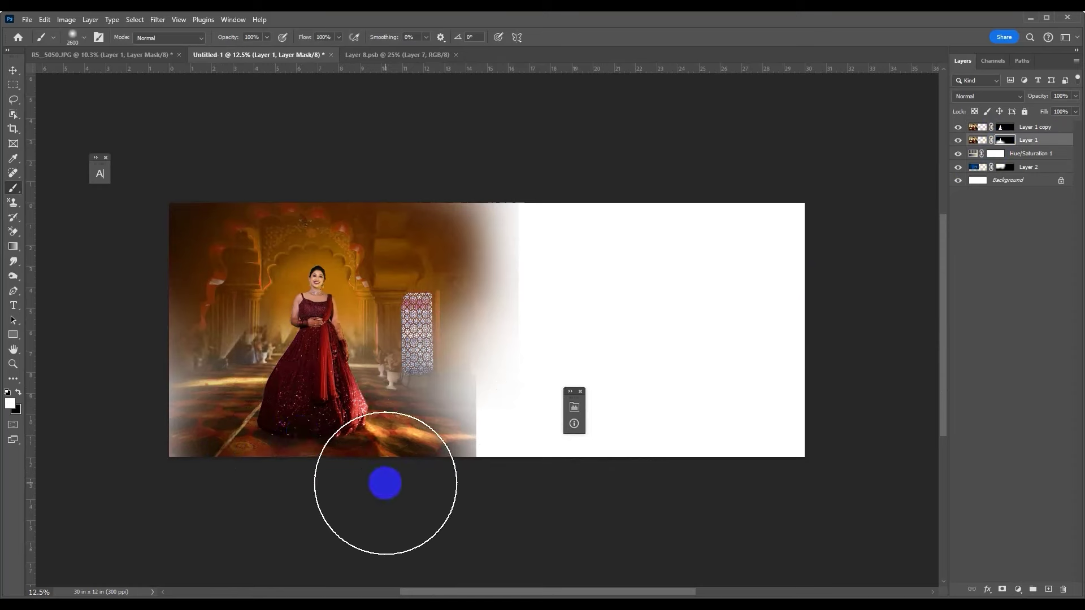
{"action": "key", "text": "x"}
{"action": "key", "text": "x"}
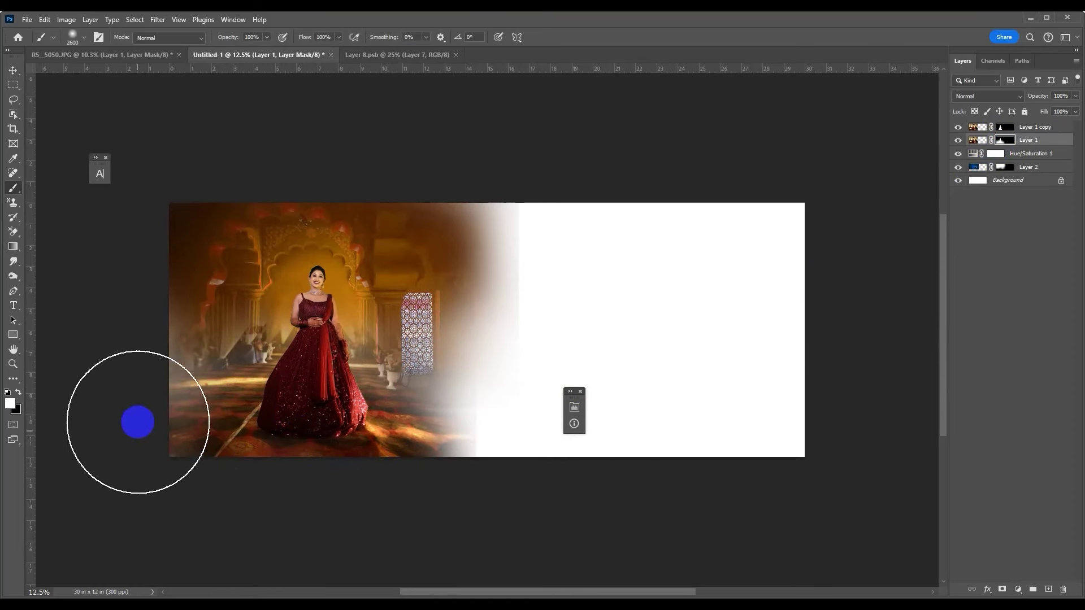
{"action": "left_click", "coordinate": [1005, 166]}
- Paint the backdrop mask to reveal more floor and columns at lower left
{"action": "left_click", "coordinate": [193, 334]}
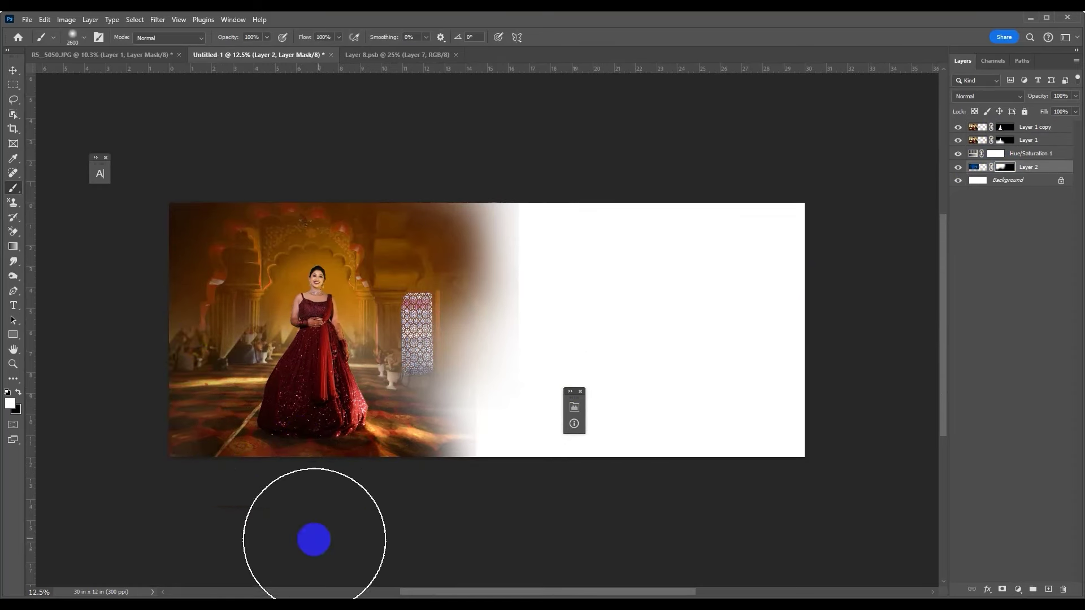
{"action": "left_click_drag", "start_coordinate": [193, 334], "coordinate": [215, 467]}
{"action": "left_click", "coordinate": [199, 363]}
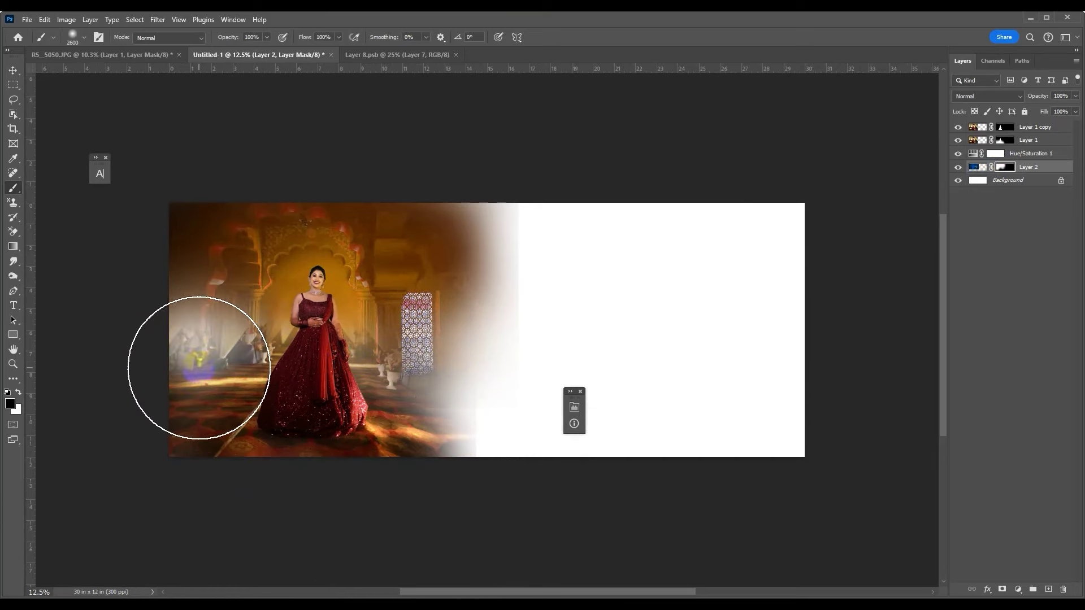
{"action": "key", "text": "v"}
{"action": "left_click", "coordinate": [978, 135]}
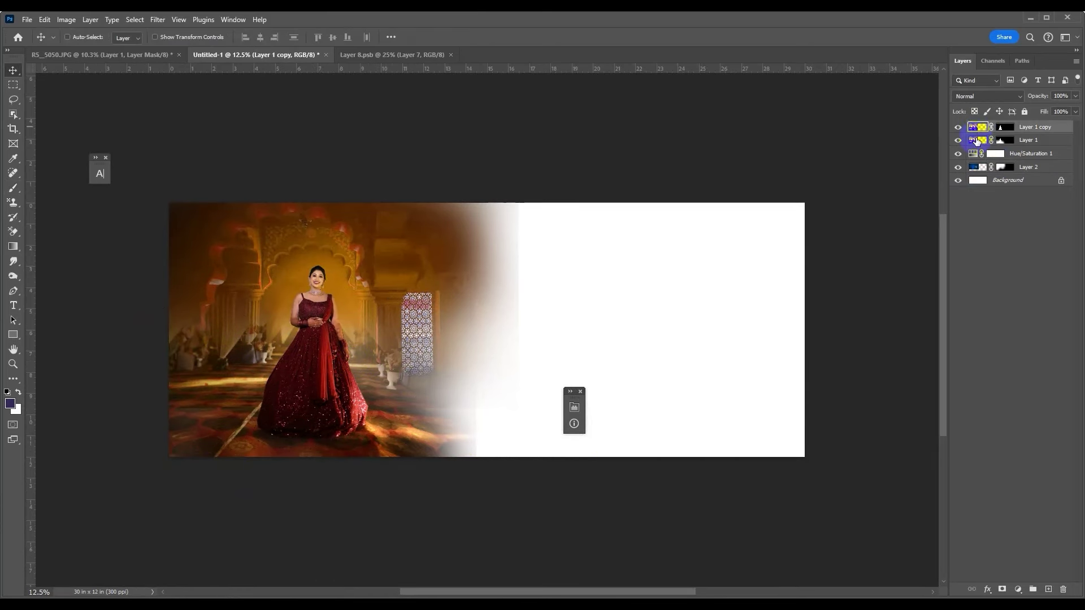
- Select both bride layers and shift them slightly to the right
{"action": "left_click_drag", "start_coordinate": [324, 351], "coordinate": [322, 350]}
{"action": "left_click_drag", "start_coordinate": [315, 395], "coordinate": [312, 396]}
{"action": "key", "text": "ctrl+t"}
{"action": "left_click_drag", "start_coordinate": [358, 322], "coordinate": [363, 323]}
{"action": "key", "text": "Return"}
- Draw a rectangle with no stroke over the left page and move it beneath the photo layers
{"action": "left_click", "coordinate": [13, 335]}
{"action": "mouse_move", "coordinate": [168, 205]}
{"action": "left_mouse_down"}
{"action": "mouse_move", "coordinate": [170, 246]}
{"action": "mouse_move", "coordinate": [503, 466]}
{"action": "left_mouse_up"}
{"action": "left_click", "coordinate": [474, 512]}
{"action": "left_click", "coordinate": [449, 408]}
{"action": "key", "text": "v"}
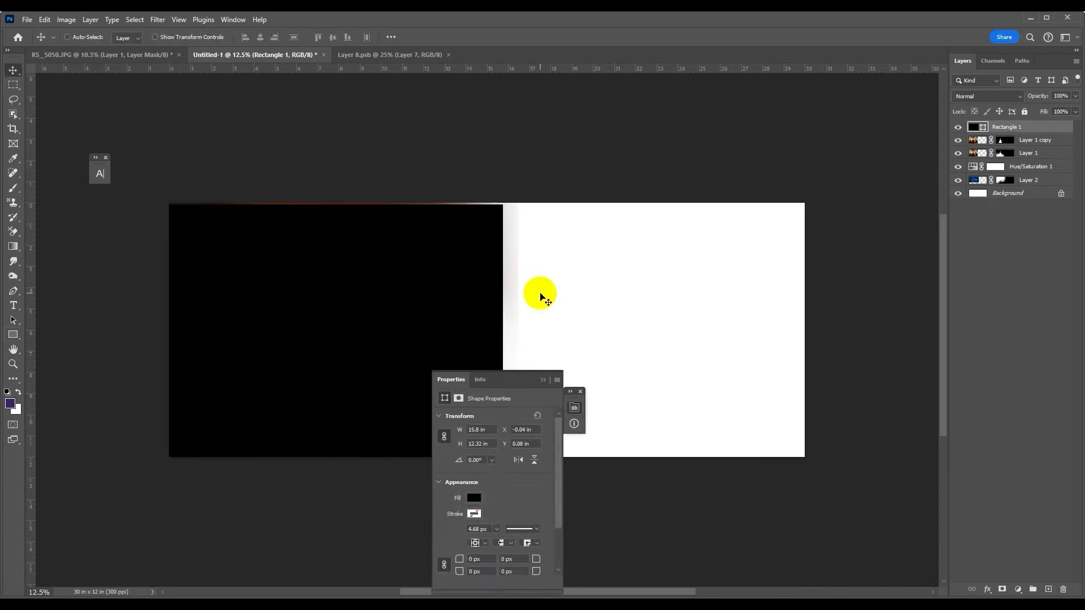
{"action": "key", "text": "Tab"}
{"action": "left_click_drag", "start_coordinate": [540, 294], "coordinate": [555, 432]}
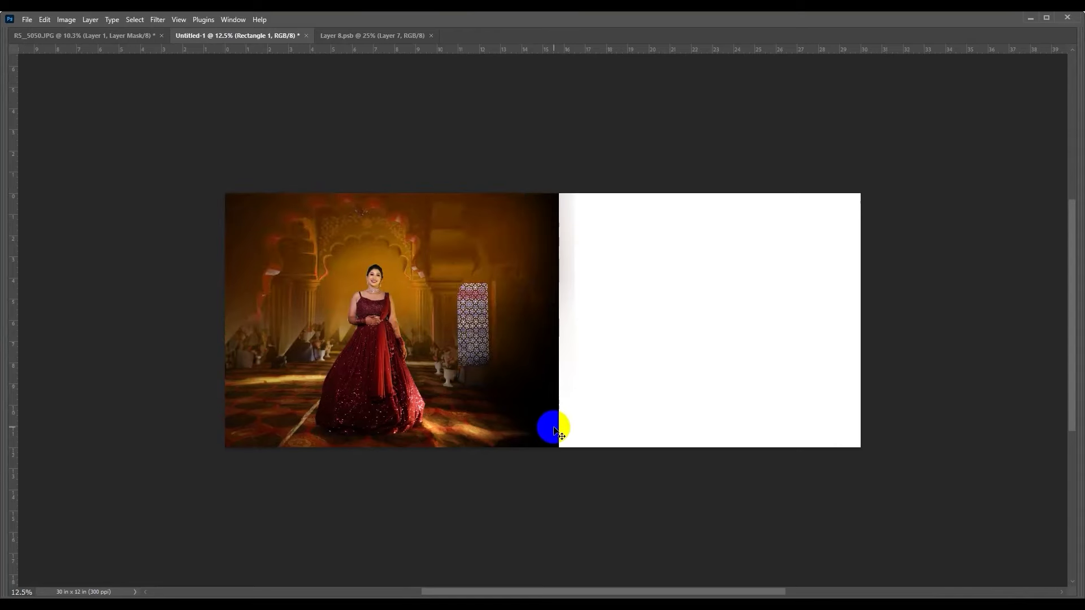
{"action": "left_click_drag", "start_coordinate": [555, 432], "coordinate": [611, 433]}
- Set the rectangle's fill colour to dark brown
{"action": "right_click", "coordinate": [351, 390]}
{"action": "right_click", "coordinate": [546, 438]}
{"action": "left_click", "coordinate": [565, 446]}
{"action": "key", "text": "Tab"}
{"action": "key", "text": "u"}
{"action": "left_click", "coordinate": [129, 37]}
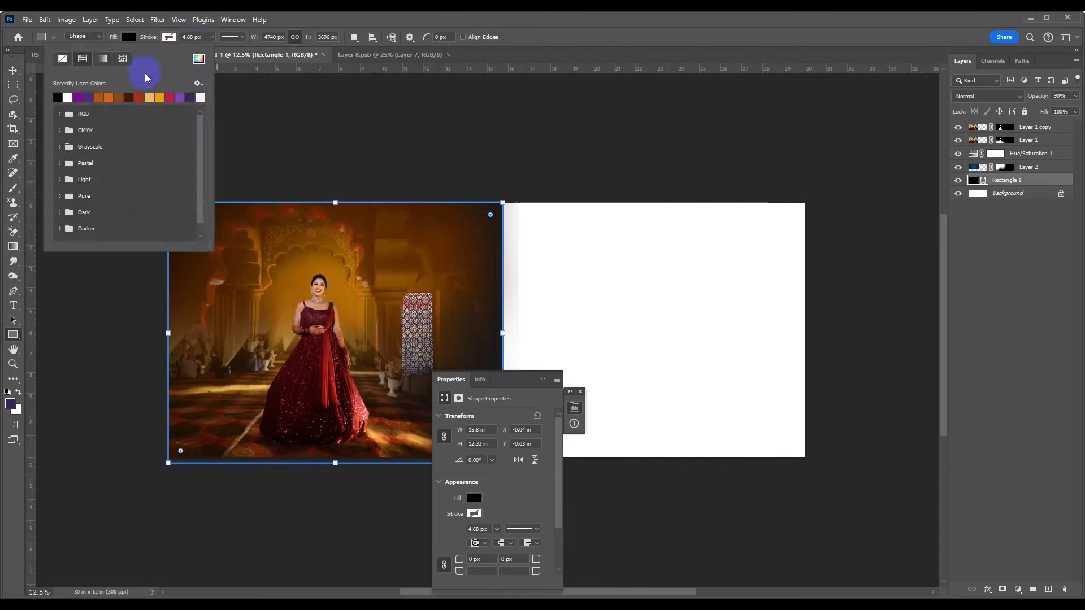
{"action": "left_click", "coordinate": [127, 98]}
{"action": "left_click", "coordinate": [199, 59]}
{"action": "left_click", "coordinate": [1021, 269]}
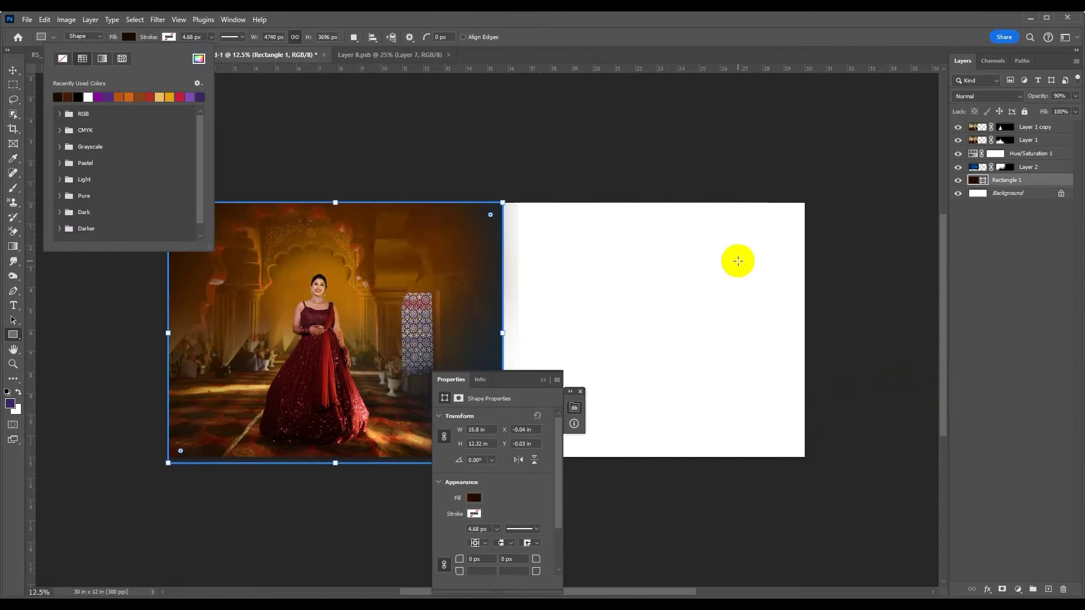
- Select the bride copy layer and target its mask
{"action": "key", "text": "Tab"}
{"action": "right_click", "coordinate": [376, 395]}
{"action": "left_click", "coordinate": [397, 415]}
{"action": "key", "text": "Tab"}
{"action": "left_click", "coordinate": [1005, 139]}
- Set the bride copy to Luminosity blending and paint its mask to control the curtain light
{"action": "key", "text": "b"}
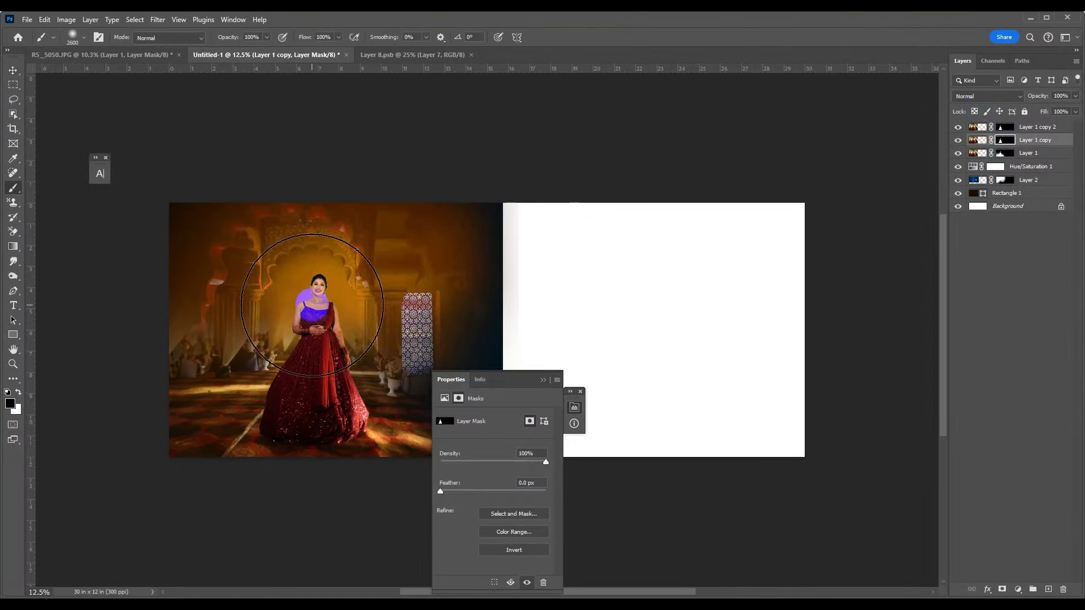
{"action": "key", "text": "x"}
{"action": "left_click_drag", "start_coordinate": [312, 292], "coordinate": [303, 267]}
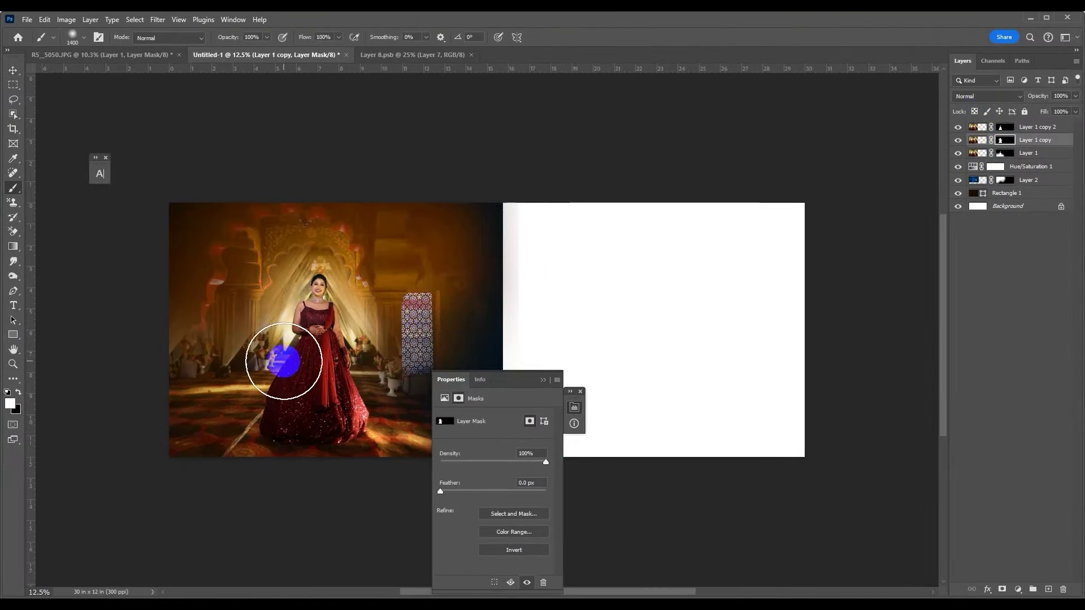
{"action": "left_click", "coordinate": [970, 106]}
{"action": "left_click", "coordinate": [969, 407]}
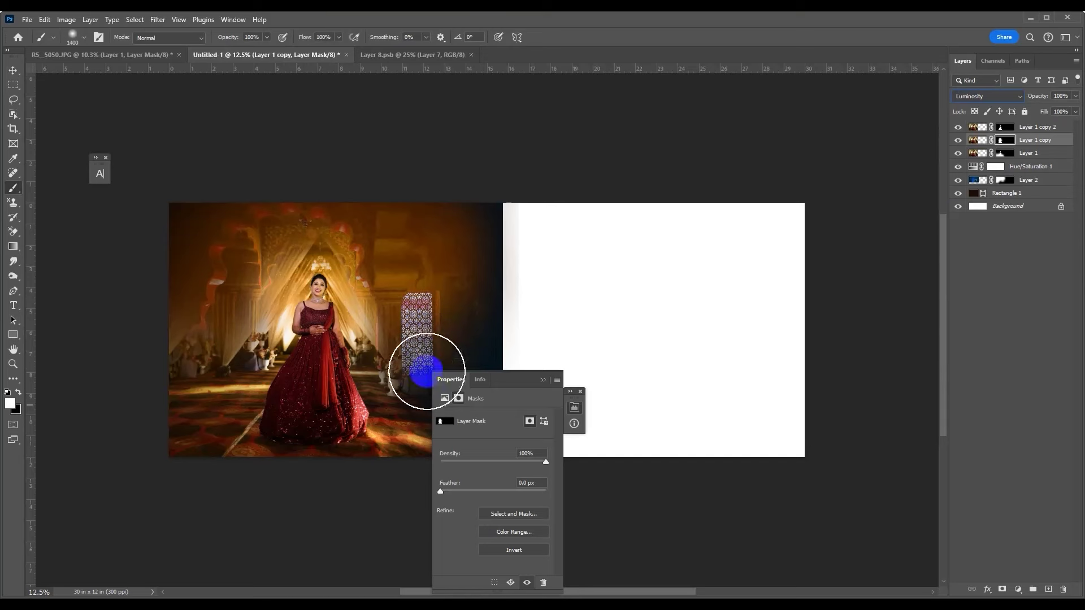
{"action": "left_click", "coordinate": [235, 230]}
{"action": "key", "text": "x"}
{"action": "mouse_move", "coordinate": [249, 237]}
{"action": "left_mouse_down"}
{"action": "mouse_move", "coordinate": [218, 361]}
{"action": "mouse_move", "coordinate": [412, 206]}
{"action": "mouse_move", "coordinate": [467, 359]}
{"action": "mouse_move", "coordinate": [434, 411]}
{"action": "mouse_move", "coordinate": [416, 388]}
{"action": "left_mouse_up"}
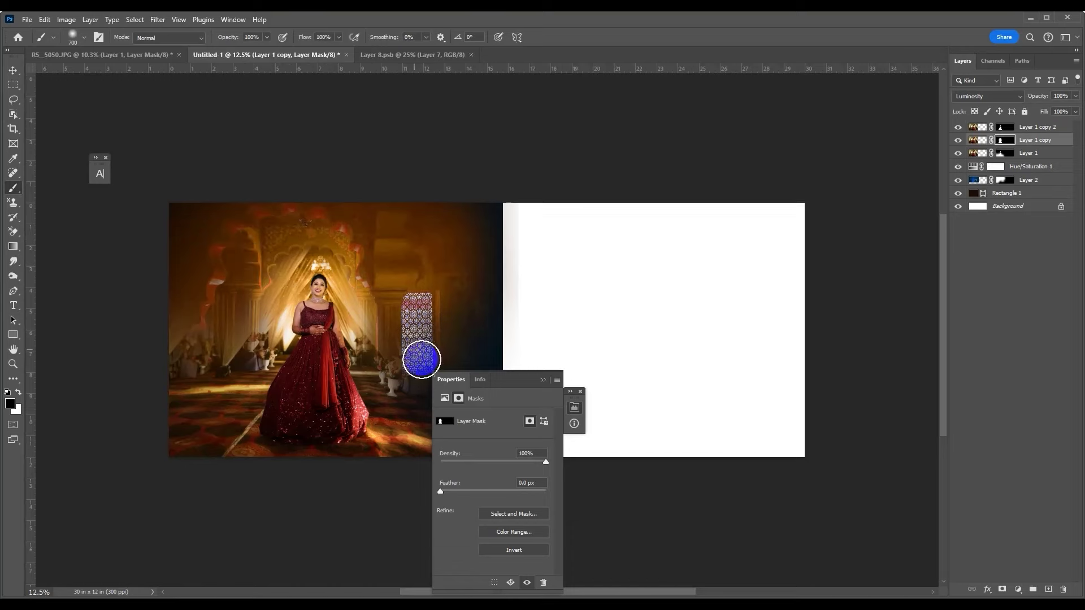
{"action": "key", "text": "Tab"}
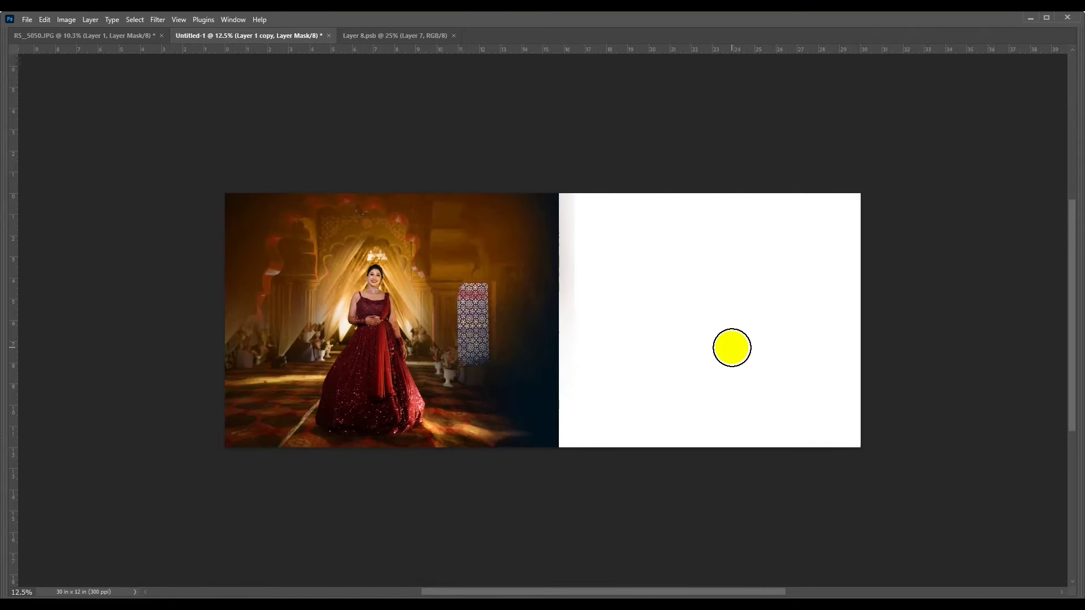
- Drag RS_5054 from DM DATA > Photo > Sangeet & Wedding onto the right page
{"action": "key", "text": "alt+Tab"}
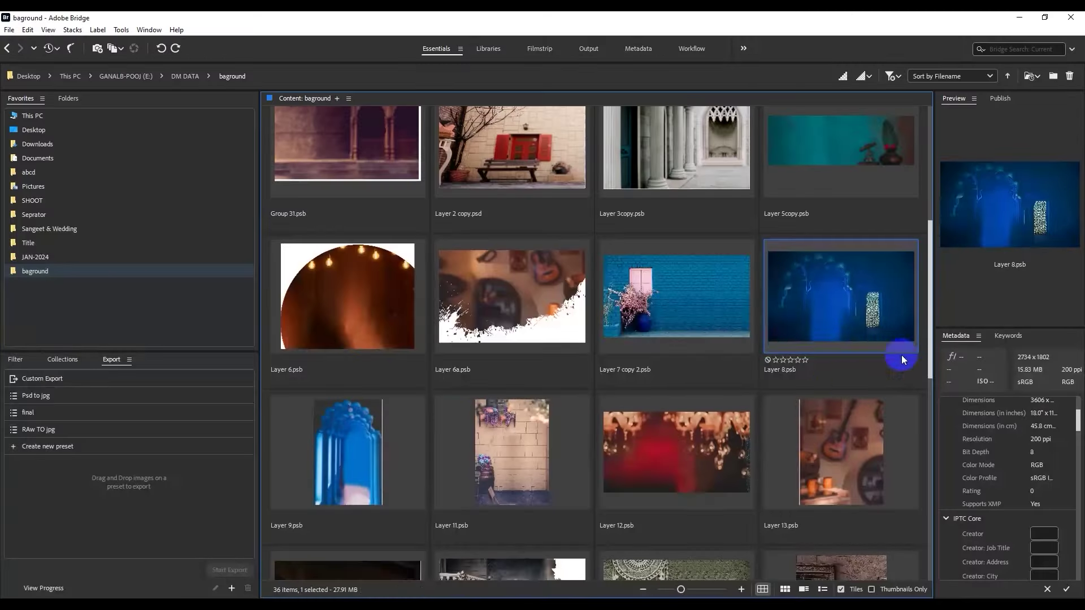
{"action": "scroll", "coordinate": [876, 418], "scroll_direction": "down", "scroll_amount": 5}
{"action": "left_click", "coordinate": [185, 75]}
{"action": "double_click", "coordinate": [642, 213]}
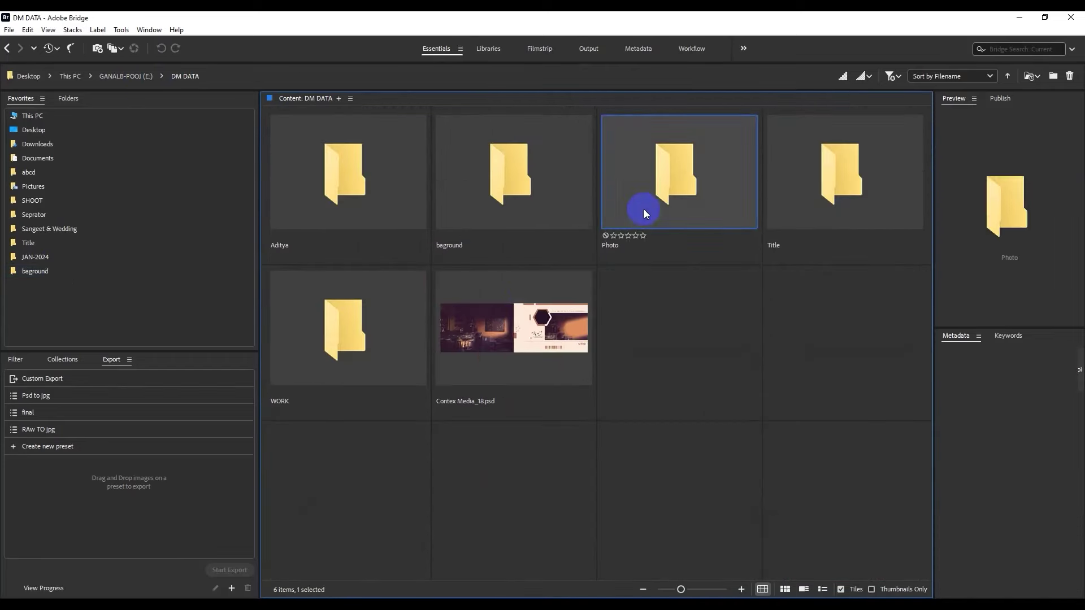
{"action": "double_click", "coordinate": [788, 213]}
{"action": "scroll", "coordinate": [940, 241], "scroll_direction": "down", "scroll_amount": 5}
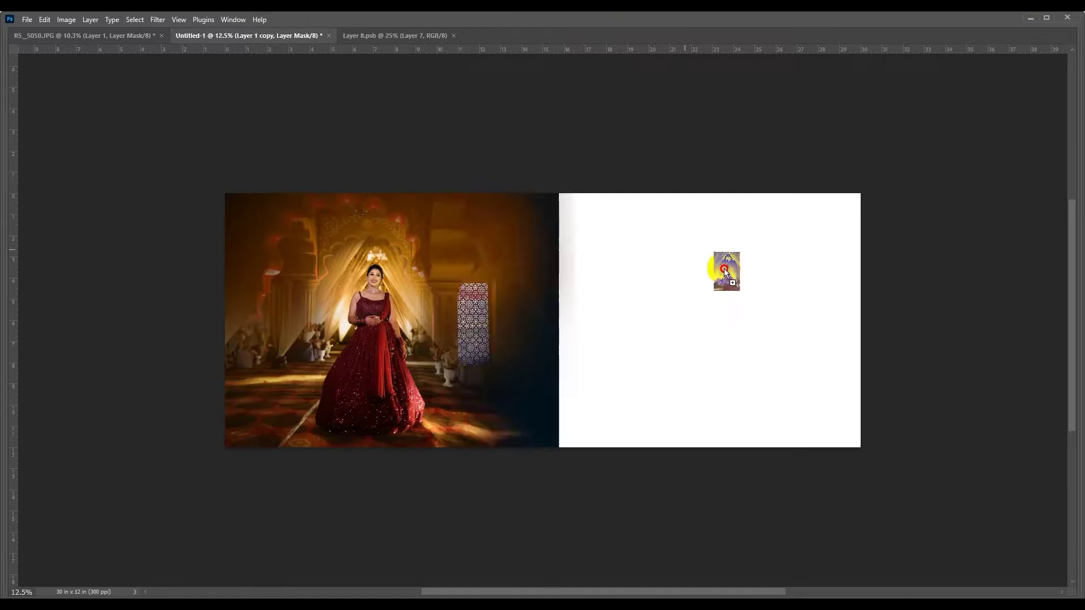
{"action": "mouse_move", "coordinate": [777, 306]}
{"action": "left_mouse_down"}
{"action": "mouse_move", "coordinate": [837, 374]}
{"action": "mouse_move", "coordinate": [806, 395]}
{"action": "mouse_move", "coordinate": [727, 392]}
{"action": "mouse_move", "coordinate": [637, 339]}
{"action": "left_mouse_up"}
- Mask the right-page bride using Select Subject and enlarge her to about 233%
{"action": "left_click", "coordinate": [12, 116]}
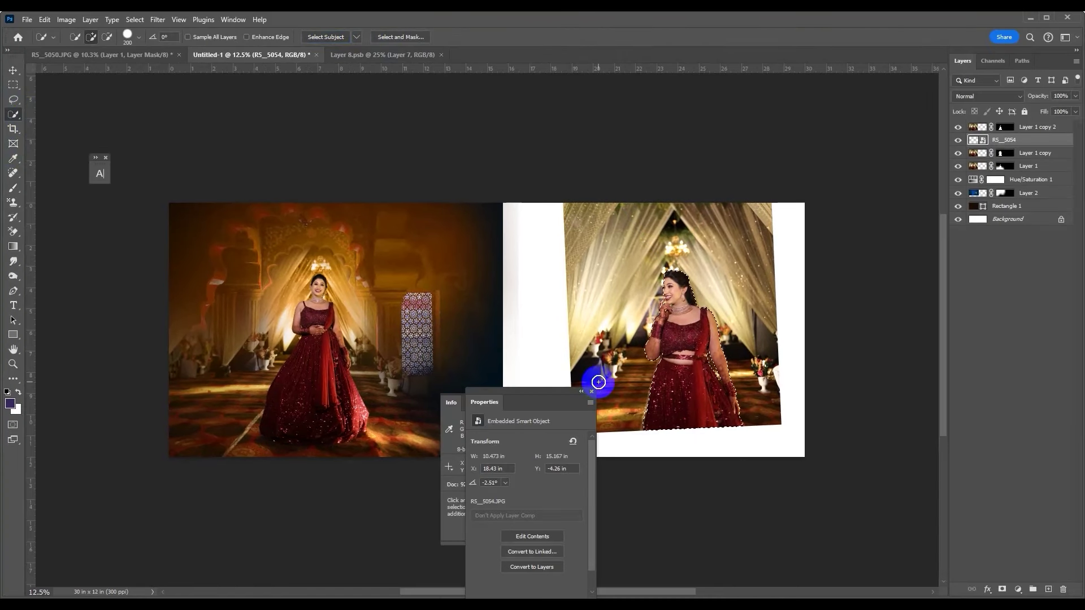
{"action": "left_click", "coordinate": [592, 391]}
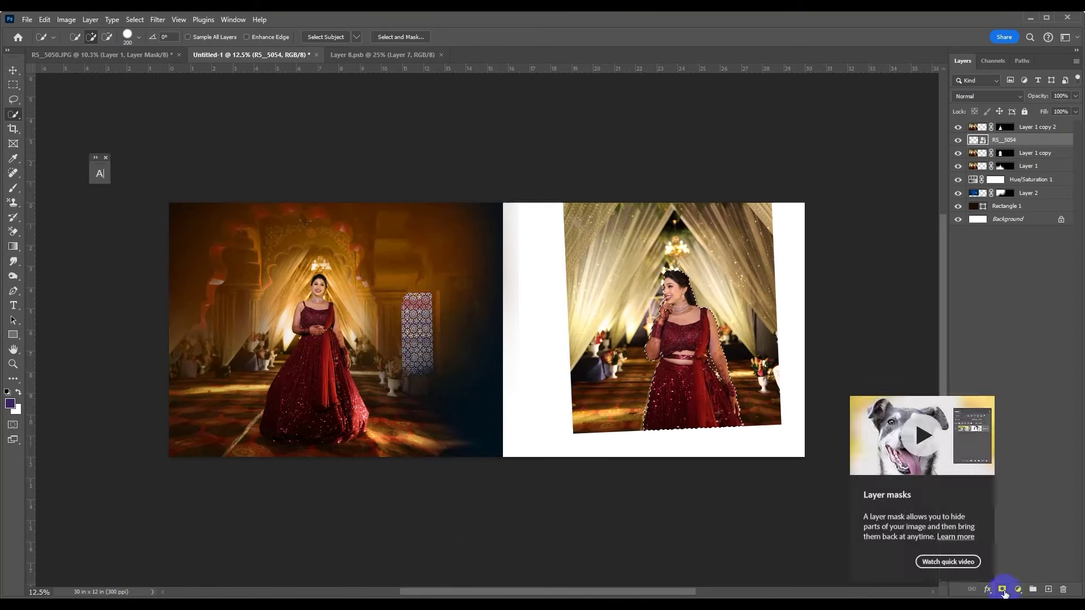
{"action": "left_click", "coordinate": [1002, 590]}
{"action": "key", "text": "v"}
{"action": "key", "text": "ctrl+t"}
{"action": "mouse_move", "coordinate": [717, 441]}
{"action": "left_mouse_down"}
{"action": "mouse_move", "coordinate": [765, 320]}
{"action": "mouse_move", "coordinate": [915, 304]}
{"action": "left_mouse_up"}
{"action": "key", "text": "Return"}
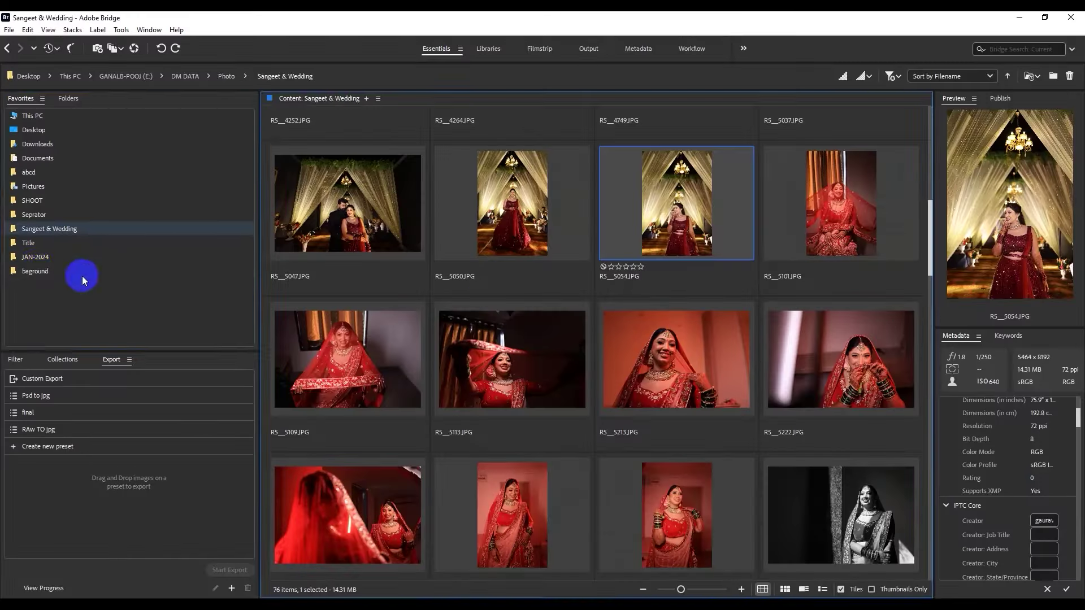
- Place a curtain backdrop image from the backgrounds folder and hide it for now
{"action": "left_click", "coordinate": [83, 274]}
{"action": "left_click_drag", "start_coordinate": [929, 197], "coordinate": [928, 350]}
{"action": "mouse_move", "coordinate": [677, 418]}
{"action": "left_mouse_down"}
{"action": "mouse_move", "coordinate": [663, 309]}
{"action": "mouse_move", "coordinate": [775, 460]}
{"action": "left_mouse_up"}
{"action": "key", "text": "Return"}
{"action": "left_click", "coordinate": [958, 139]}
- Duplicate the RS_5054 bride layer and paint its mask to reveal the original background
{"action": "left_click", "coordinate": [1012, 153]}
{"action": "key", "text": "ctrl+j"}
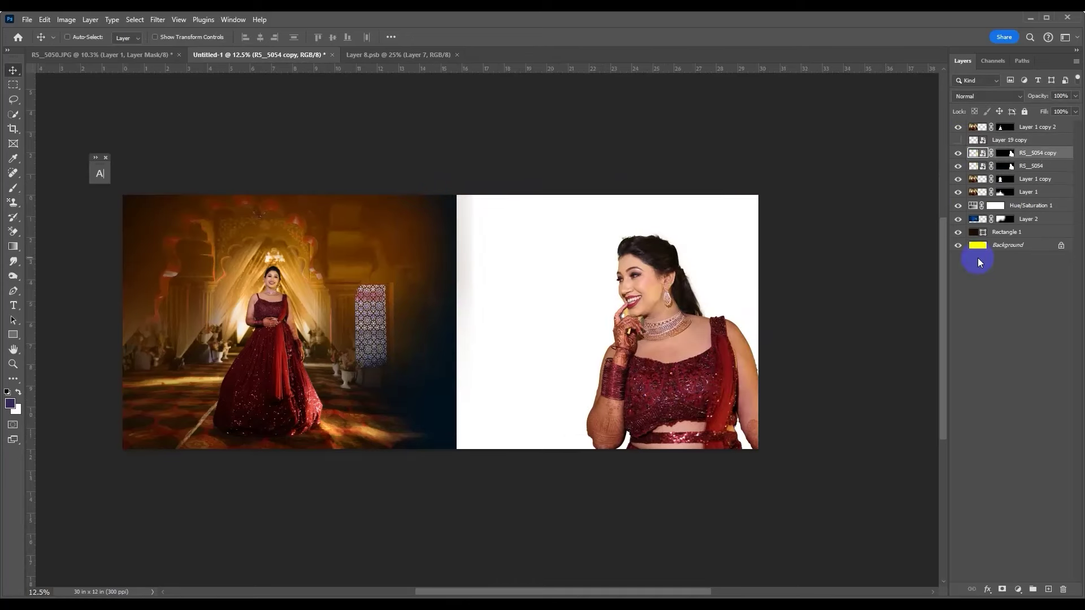
{"action": "left_click", "coordinate": [1005, 166]}
{"action": "key", "text": "b"}
{"action": "key", "text": "x"}
{"action": "key", "text": "bracketright"}
{"action": "mouse_move", "coordinate": [641, 294]}
{"action": "left_mouse_down"}
{"action": "mouse_move", "coordinate": [611, 298]}
{"action": "mouse_move", "coordinate": [642, 286]}
{"action": "mouse_move", "coordinate": [624, 271]}
{"action": "left_mouse_up"}
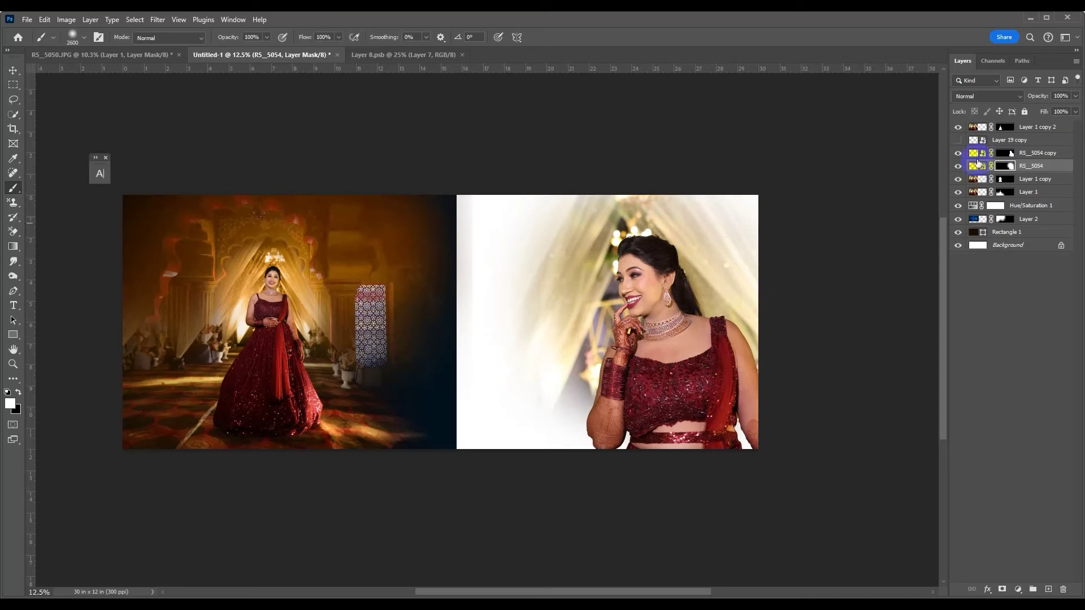
- Reorder layers so the curtain backdrop sits beneath the bride photos, nudged slightly upward
{"action": "left_click", "coordinate": [978, 153]}
{"action": "key", "text": "ctrl+bracketleft"}
{"action": "key", "text": "ctrl+bracketleft"}
{"action": "key", "text": "ctrl+bracketleft"}
{"action": "key", "text": "ctrl+bracketleft"}
{"action": "key", "text": "ctrl+bracketleft"}
{"action": "key", "text": "ctrl+bracketleft"}
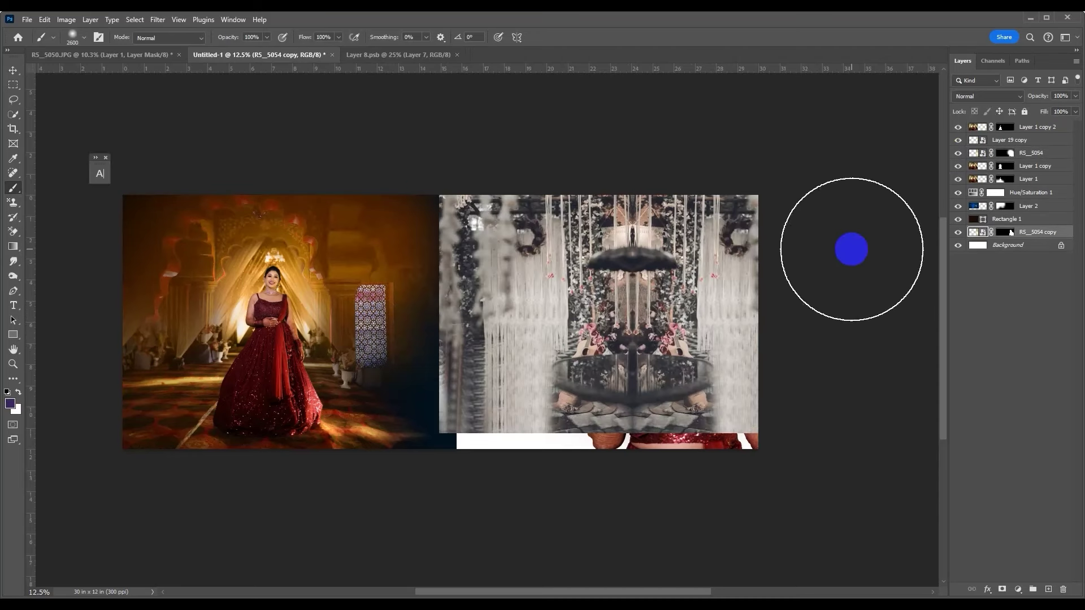
{"action": "left_click", "coordinate": [958, 232]}
{"action": "key", "text": "ctrl+bracketright"}
{"action": "key", "text": "ctrl+bracketright"}
{"action": "key", "text": "ctrl+bracketright"}
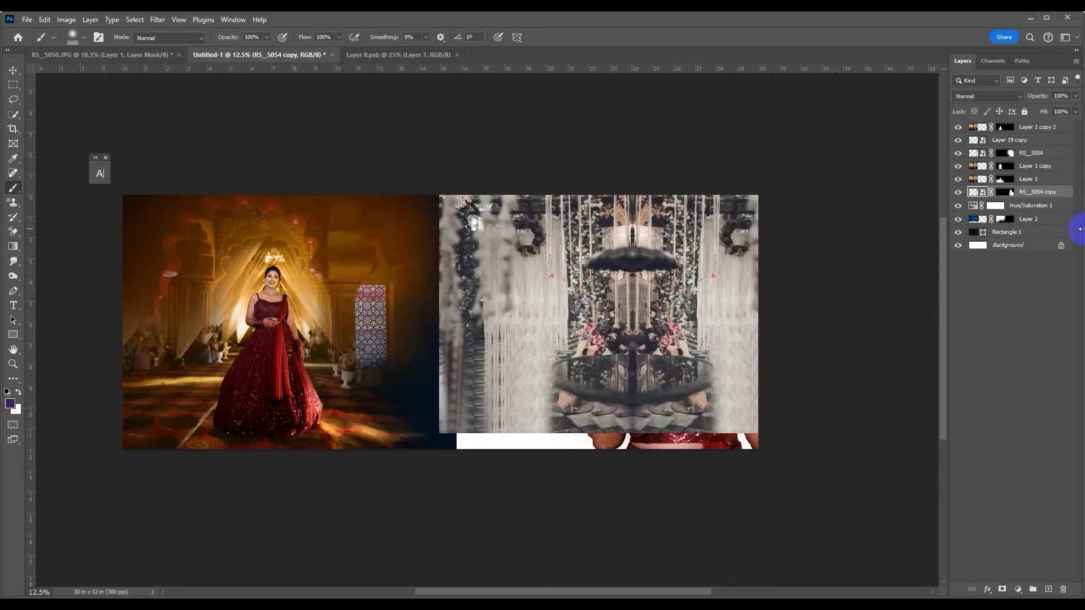
{"action": "key", "text": "ctrl+bracketright"}
{"action": "key", "text": "ctrl+bracketright"}
{"action": "key", "text": "ctrl+bracketright"}
{"action": "left_click", "coordinate": [984, 142]}
{"action": "left_click", "coordinate": [958, 139]}
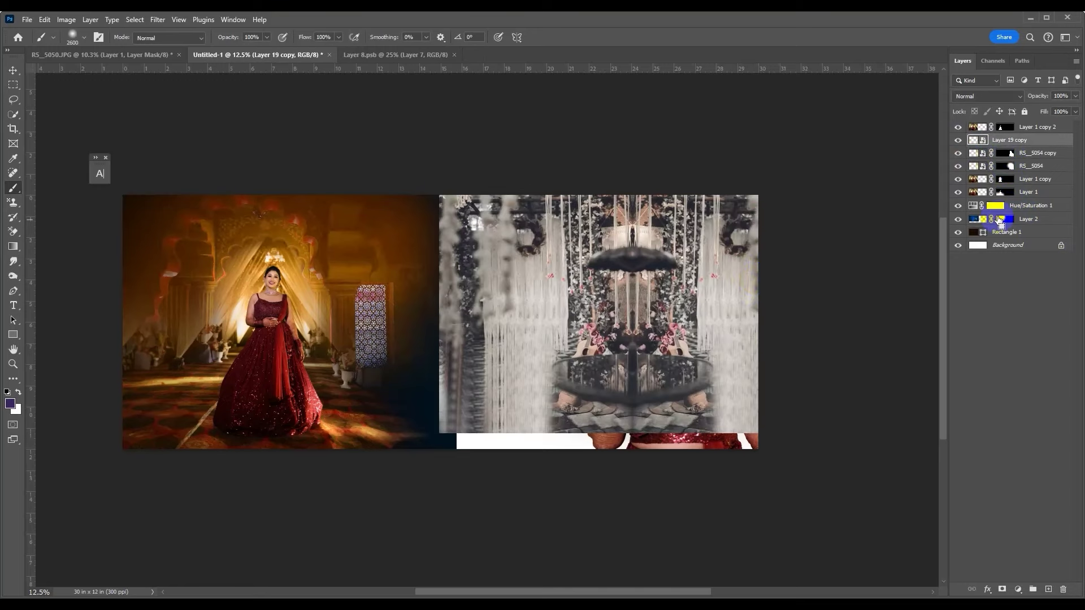
{"action": "key", "text": "ctrl+bracketleft"}
{"action": "key", "text": "ctrl+bracketleft"}
{"action": "key", "text": "ctrl+bracketleft"}
{"action": "key", "text": "ctrl+bracketleft"}
{"action": "key", "text": "ctrl+bracketleft"}
{"action": "key", "text": "ctrl+bracketleft"}
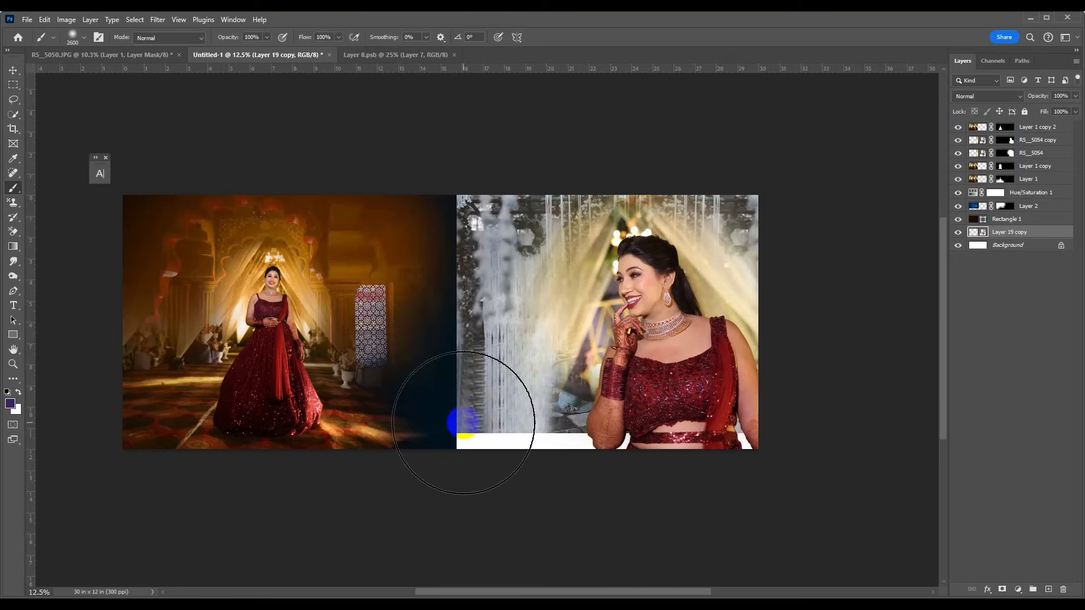
{"action": "key", "text": "v"}
{"action": "left_click_drag", "start_coordinate": [479, 430], "coordinate": [479, 415]}
{"action": "left_click", "coordinate": [1000, 245]}
{"action": "left_click", "coordinate": [1017, 590]}
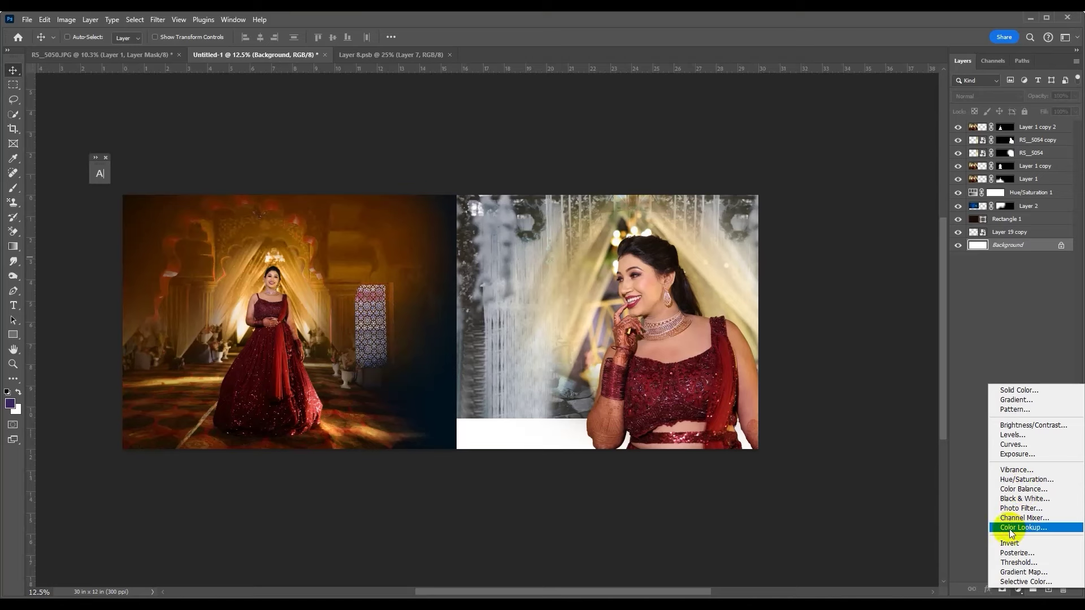
- Create the new blank Layer 3 and pick a gray gradient preset to edit
{"action": "key", "text": "Escape"}
{"action": "key", "text": "ctrl+shift+alt+n"}
{"action": "left_click", "coordinate": [13, 247]}
{"action": "left_click", "coordinate": [180, 37]}
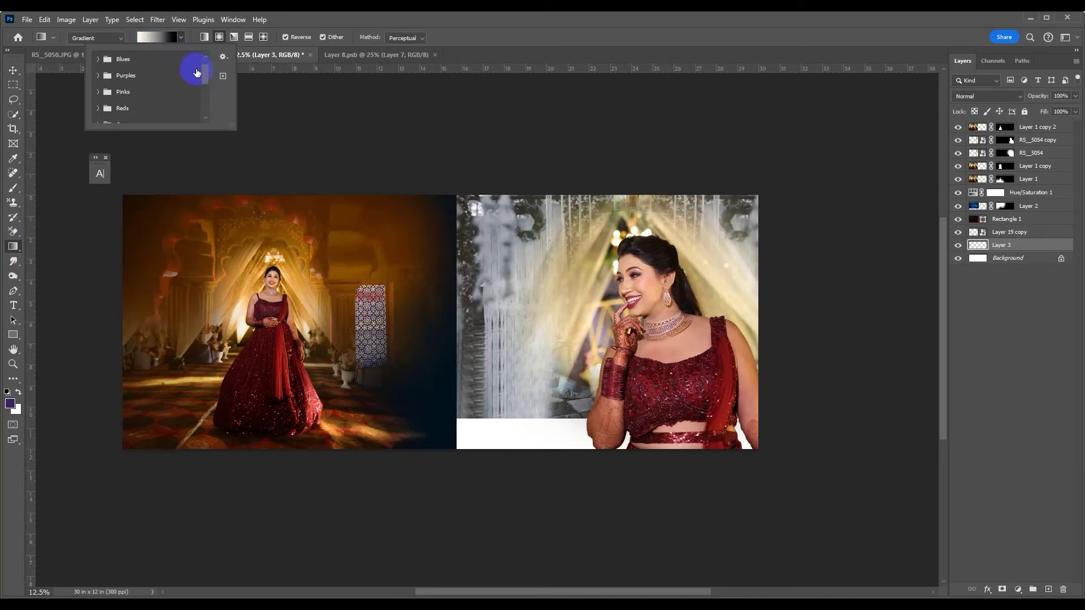
{"action": "left_click", "coordinate": [104, 63]}
{"action": "left_click_drag", "start_coordinate": [205, 76], "coordinate": [205, 106]}
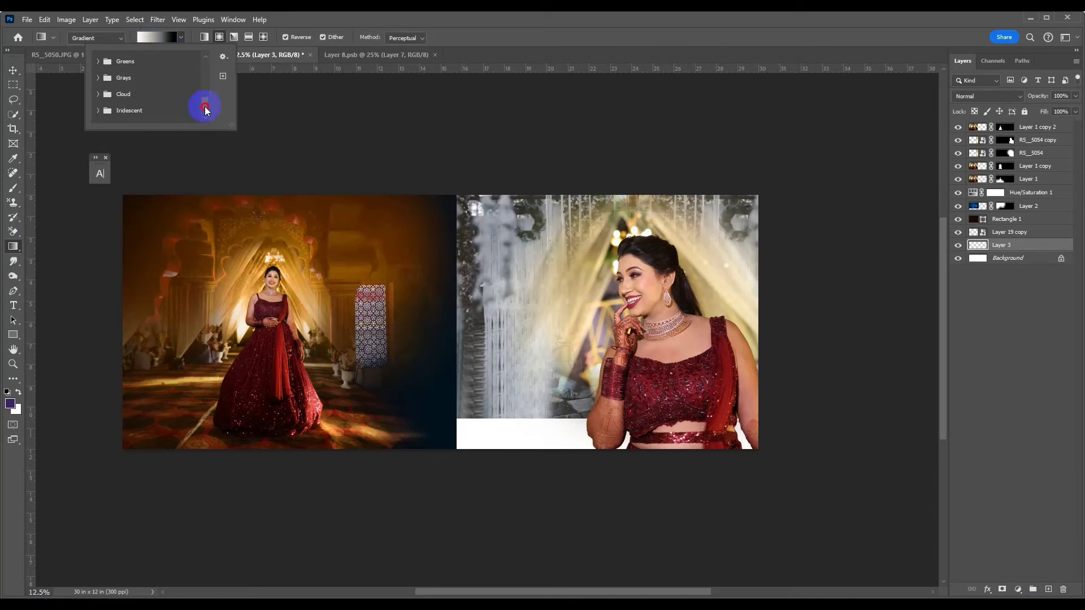
{"action": "left_click", "coordinate": [99, 75]}
{"action": "double_click", "coordinate": [114, 113]}
{"action": "left_click", "coordinate": [181, 38]}
{"action": "left_click", "coordinate": [119, 37]}
{"action": "left_click", "coordinate": [161, 38]}
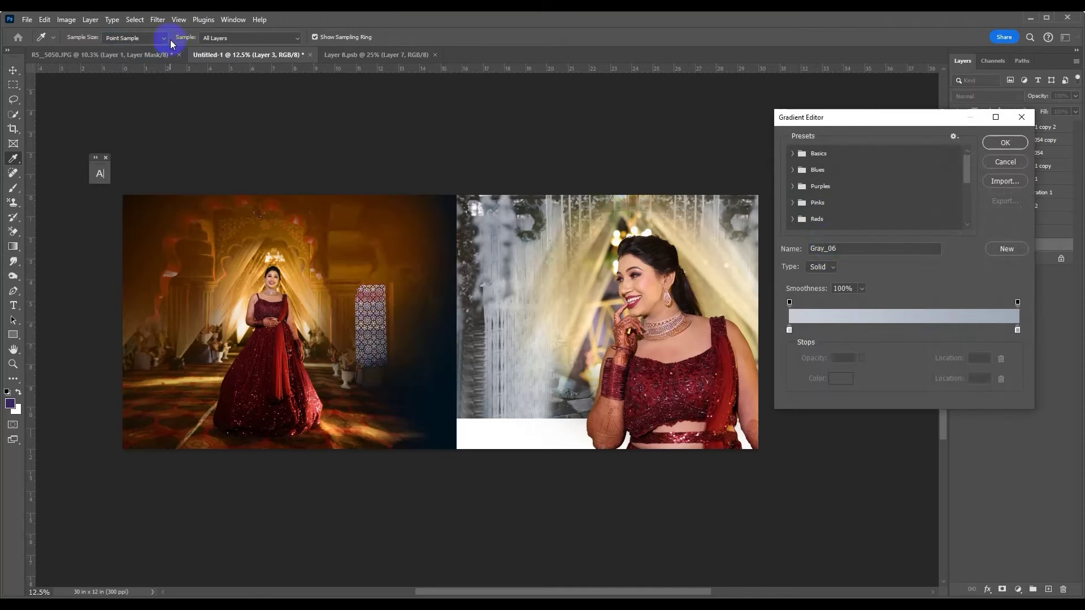
- Set the gradient stops to dark brown and orange-brown and fill Layer 3 with it
{"action": "double_click", "coordinate": [789, 330]}
{"action": "left_click", "coordinate": [417, 254]}
{"action": "left_click", "coordinate": [1030, 268]}
{"action": "double_click", "coordinate": [1018, 332]}
{"action": "left_click", "coordinate": [352, 263]}
{"action": "left_click", "coordinate": [419, 263]}
{"action": "left_click", "coordinate": [905, 306]}
{"action": "left_click", "coordinate": [1032, 261]}
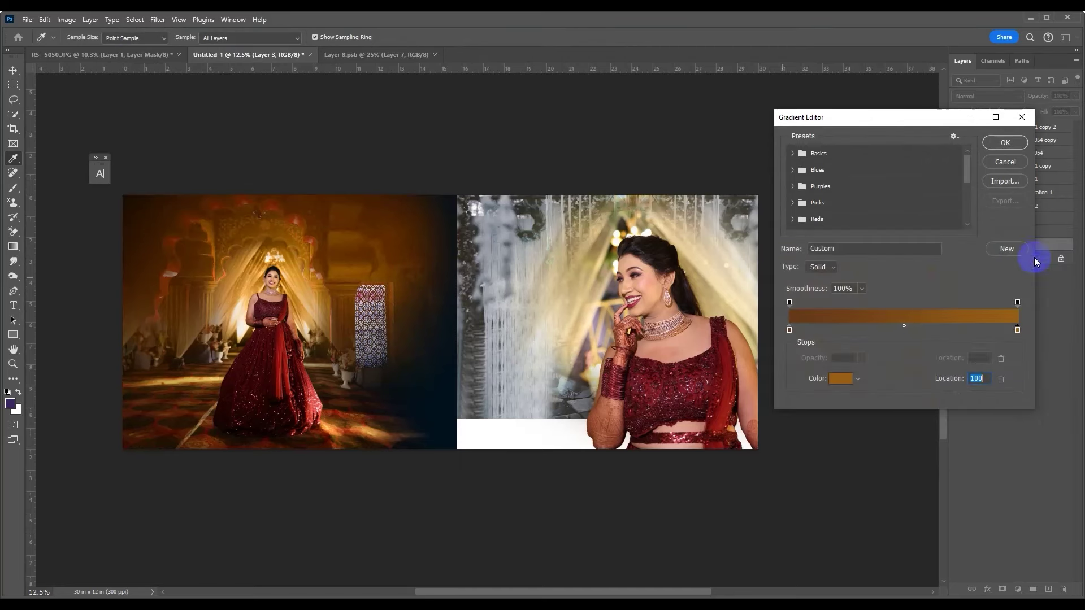
{"action": "left_click", "coordinate": [1006, 143]}
{"action": "left_click_drag", "start_coordinate": [734, 187], "coordinate": [1058, 258]}
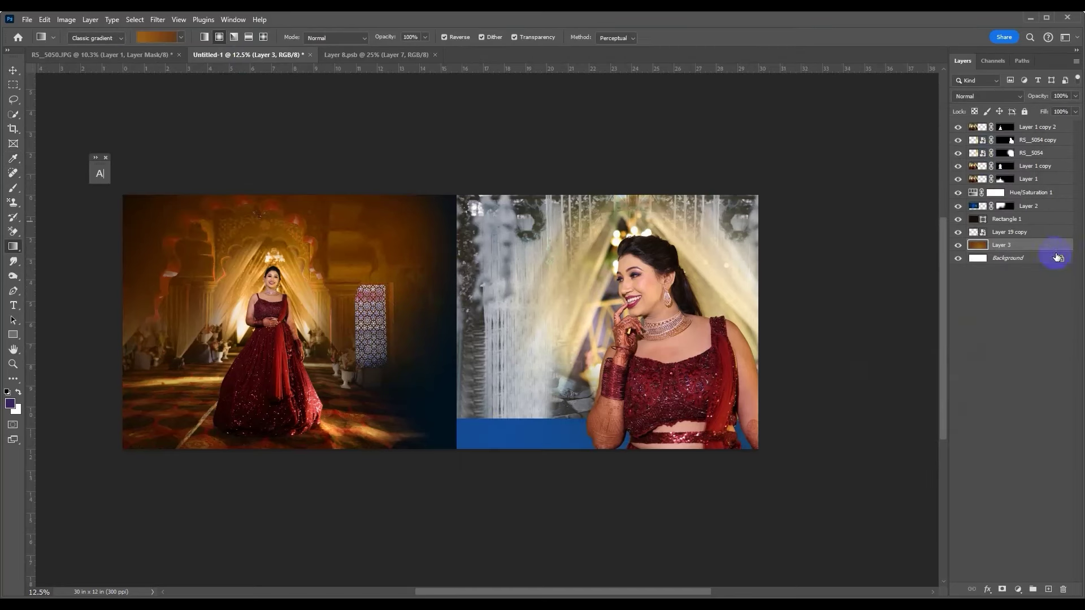
- Clip the Hue/Saturation adjustment to Layer 2 and redraw the brown gradient across the right page
{"action": "left_click", "coordinate": [1043, 194]}
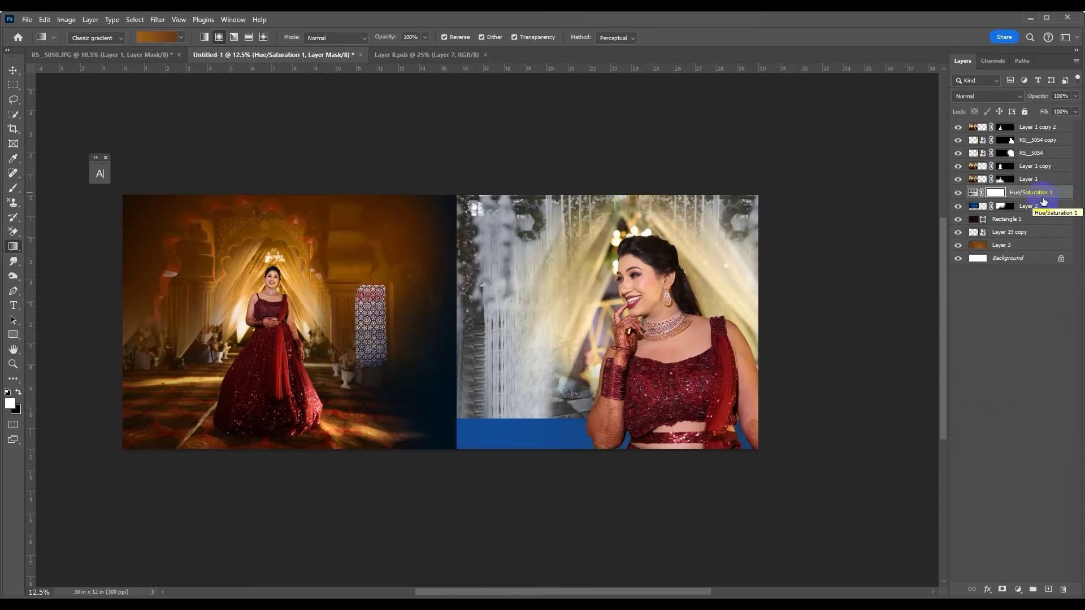
{"action": "left_click", "coordinate": [1044, 195], "text": "alt"}
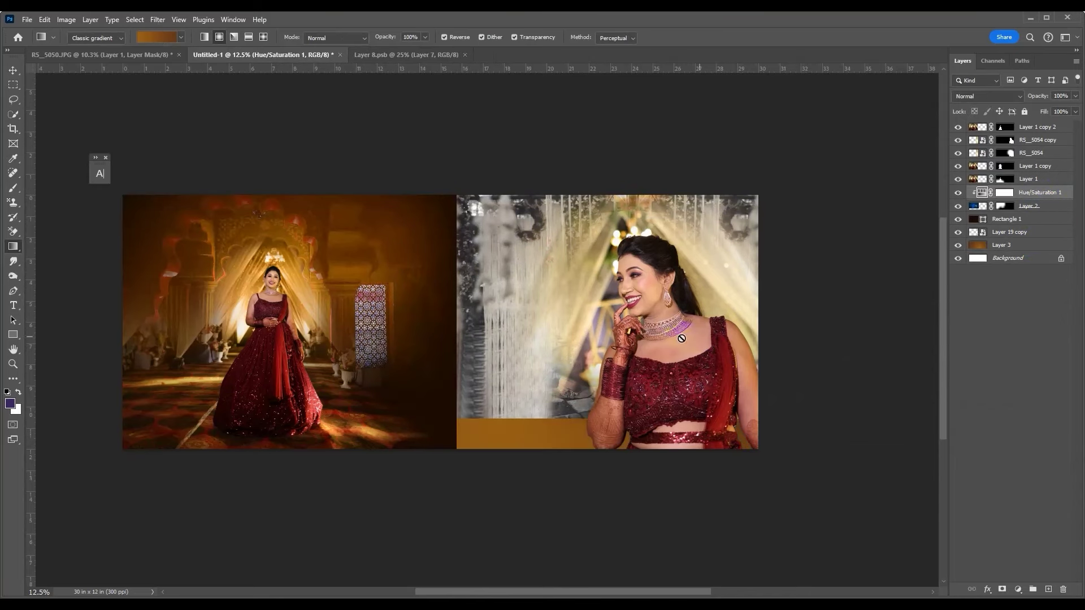
{"action": "key", "text": "v"}
{"action": "right_click", "coordinate": [517, 362]}
{"action": "left_click", "coordinate": [534, 373]}
{"action": "left_click", "coordinate": [958, 232]}
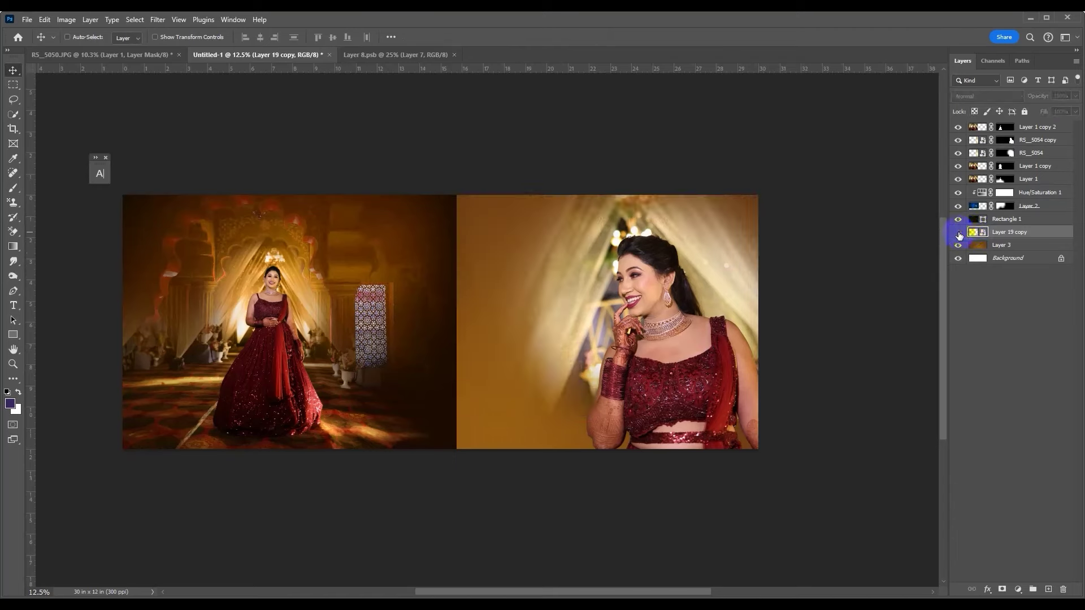
{"action": "left_click", "coordinate": [1001, 244]}
{"action": "left_click", "coordinate": [13, 246]}
{"action": "mouse_move", "coordinate": [552, 272]}
{"action": "left_mouse_down"}
{"action": "mouse_move", "coordinate": [530, 409]}
{"action": "mouse_move", "coordinate": [532, 285]}
{"action": "left_mouse_up"}
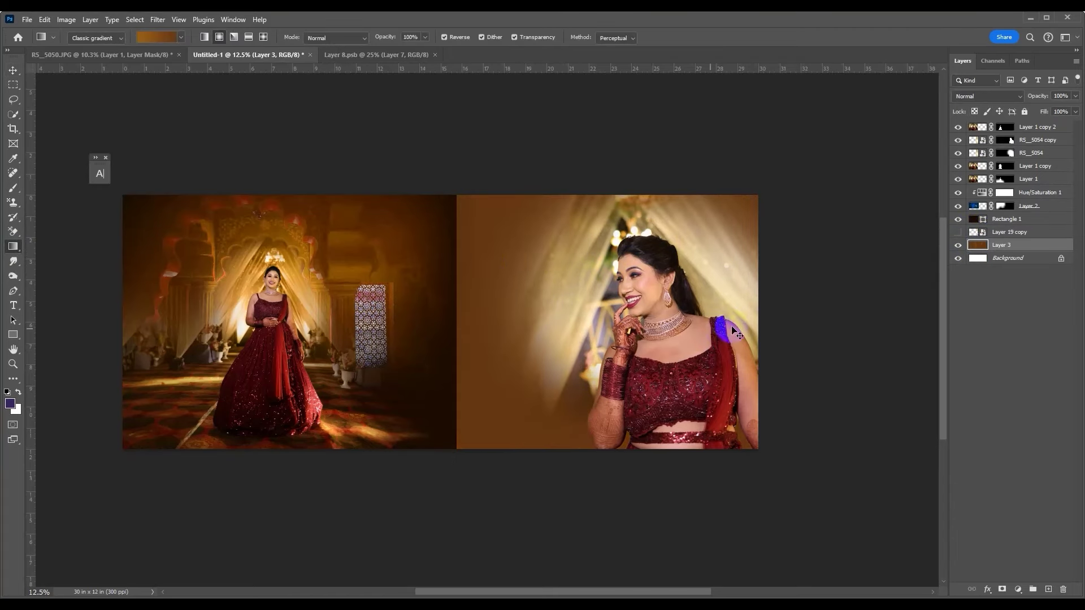
{"action": "left_click", "coordinate": [958, 233]}
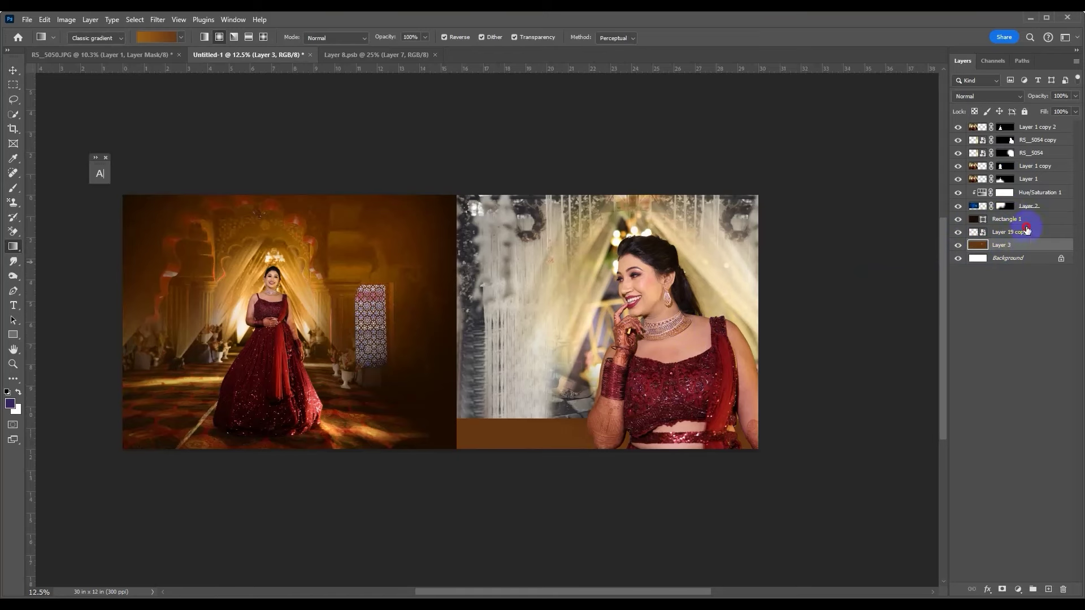
- Set the Layer 19 copy curtain backdrop's blend mode to Luminosity
{"action": "left_click", "coordinate": [1012, 220]}
{"action": "key", "text": "v"}
{"action": "right_click", "coordinate": [477, 272]}
{"action": "left_click", "coordinate": [492, 273]}
{"action": "left_click", "coordinate": [988, 96]}
{"action": "left_click", "coordinate": [984, 407]}
- Mask Layer 19 copy and paint the curtain backdrop in around the bride with a soft brush
{"action": "left_click", "coordinate": [1002, 592]}
{"action": "key", "text": "b"}
{"action": "key", "text": "d"}
{"action": "left_click_drag", "start_coordinate": [524, 308], "coordinate": [702, 218]}
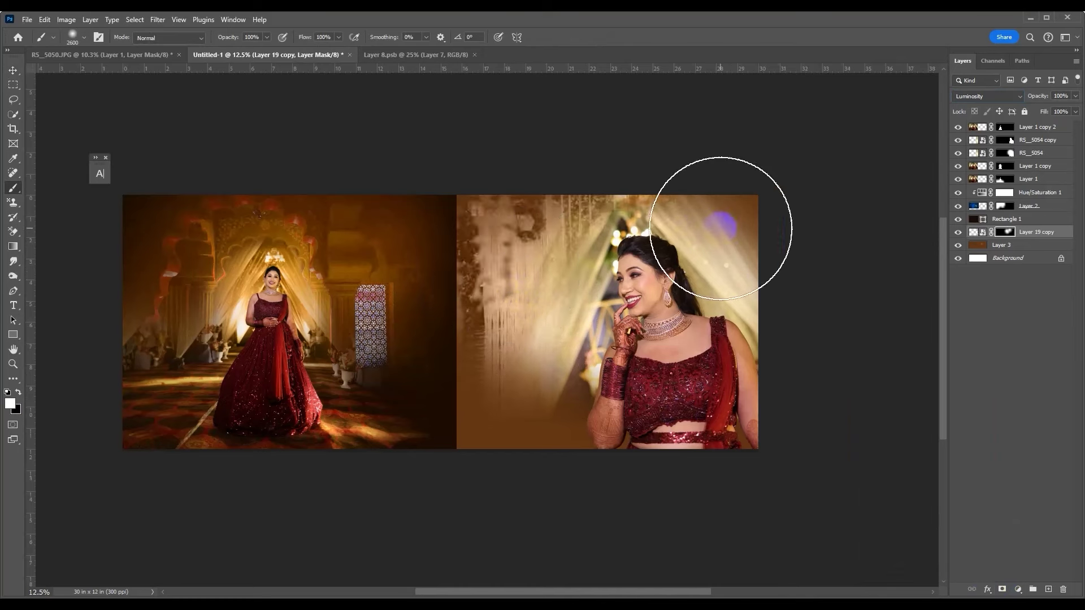
{"action": "mouse_move", "coordinate": [441, 274]}
{"action": "left_mouse_down"}
{"action": "mouse_move", "coordinate": [477, 448]}
{"action": "mouse_move", "coordinate": [579, 436]}
{"action": "left_mouse_up"}
{"action": "key", "text": "x"}
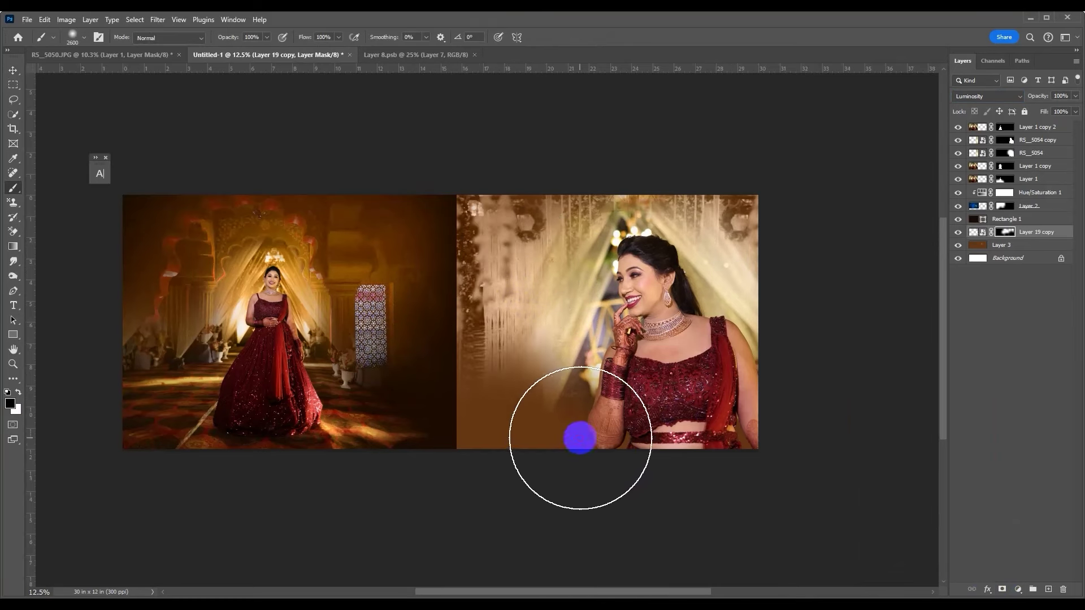
- Paint the RS_5054 bride mask to hide the right photo's lower-left near the pillar
{"action": "key", "text": "v"}
{"action": "right_click", "coordinate": [605, 354]}
{"action": "left_click", "coordinate": [628, 363]}
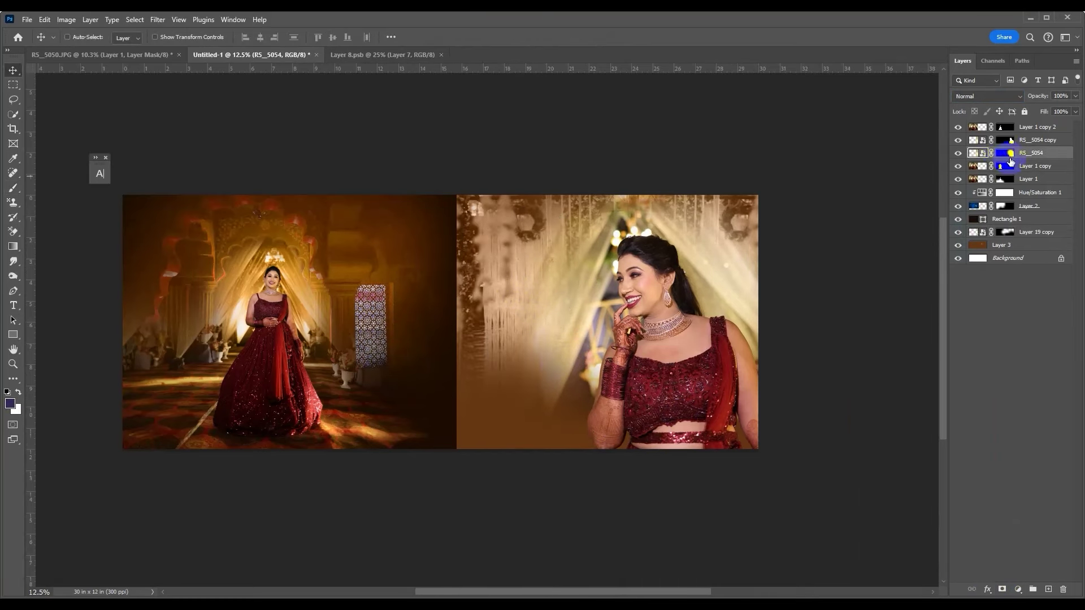
{"action": "left_click", "coordinate": [961, 182]}
{"action": "right_click", "coordinate": [639, 323]}
{"action": "left_click", "coordinate": [656, 335]}
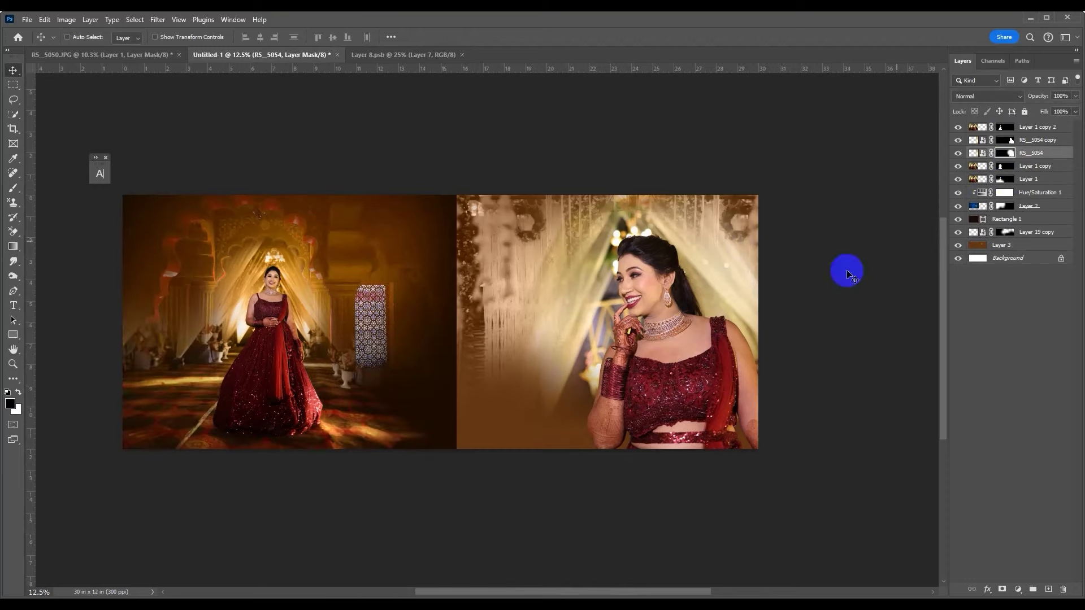
{"action": "key", "text": "b"}
{"action": "key", "text": "x"}
{"action": "left_click_drag", "start_coordinate": [538, 439], "coordinate": [568, 452]}
{"action": "key", "text": "x"}
{"action": "mouse_move", "coordinate": [496, 364]}
{"action": "left_mouse_down"}
{"action": "mouse_move", "coordinate": [477, 331]}
{"action": "mouse_move", "coordinate": [509, 315]}
{"action": "left_mouse_up"}
{"action": "left_click", "coordinate": [1006, 232]}
{"action": "key", "text": "x"}
{"action": "key", "text": "x"}
- Shift the Rectangle 1 divide between the two photos to the left
{"action": "key", "text": "Tab"}
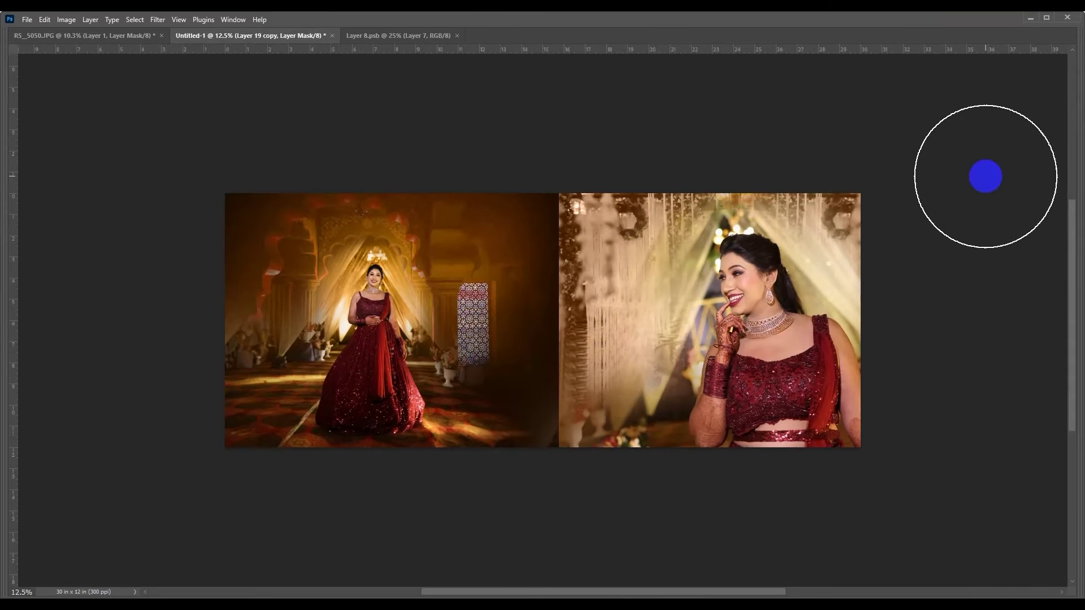
{"action": "key", "text": "v"}
{"action": "left_click_drag", "start_coordinate": [561, 451], "coordinate": [519, 444]}
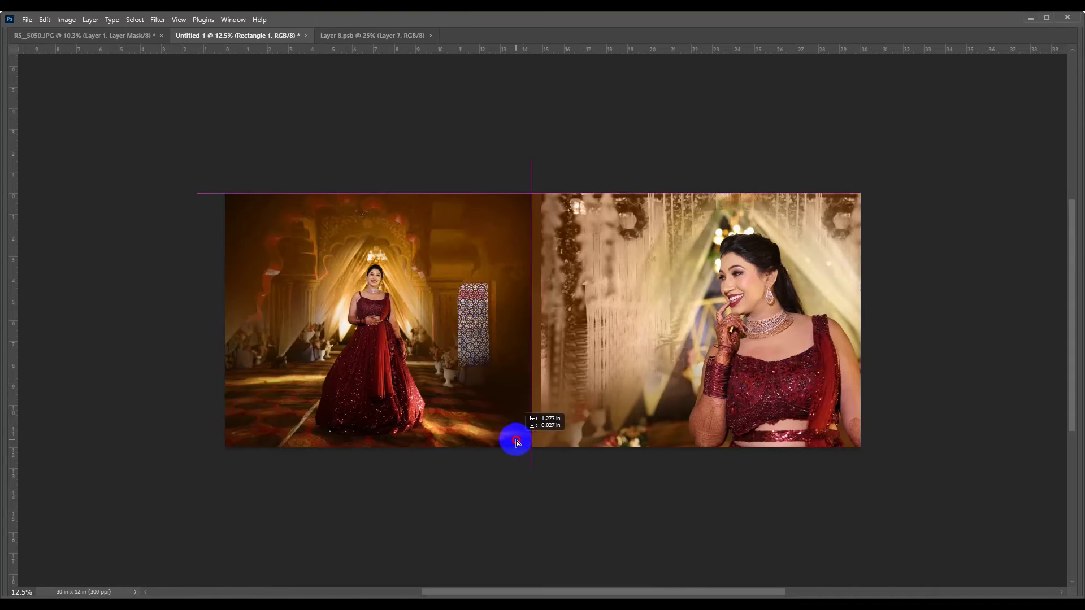
{"action": "right_click", "coordinate": [557, 287]}
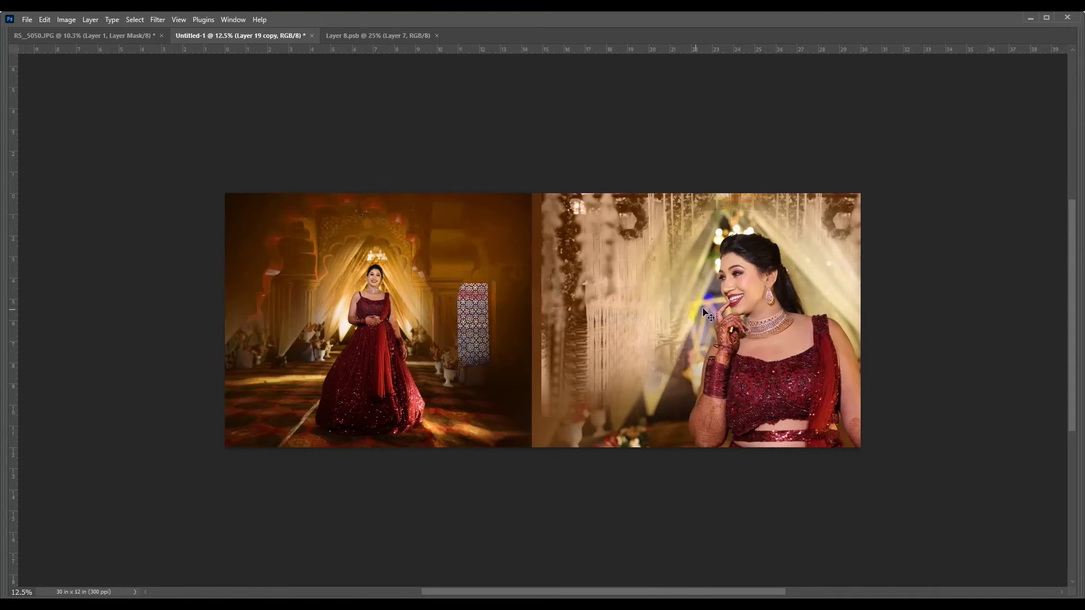
- Soften the right photo's left edge on the backdrop mask and nudge the Rectangle 1 strip
{"action": "left_click", "coordinate": [582, 314]}
{"action": "key", "text": "Tab"}
{"action": "left_click", "coordinate": [1005, 233]}
{"action": "key", "text": "b"}
{"action": "left_click_drag", "start_coordinate": [461, 240], "coordinate": [441, 382]}
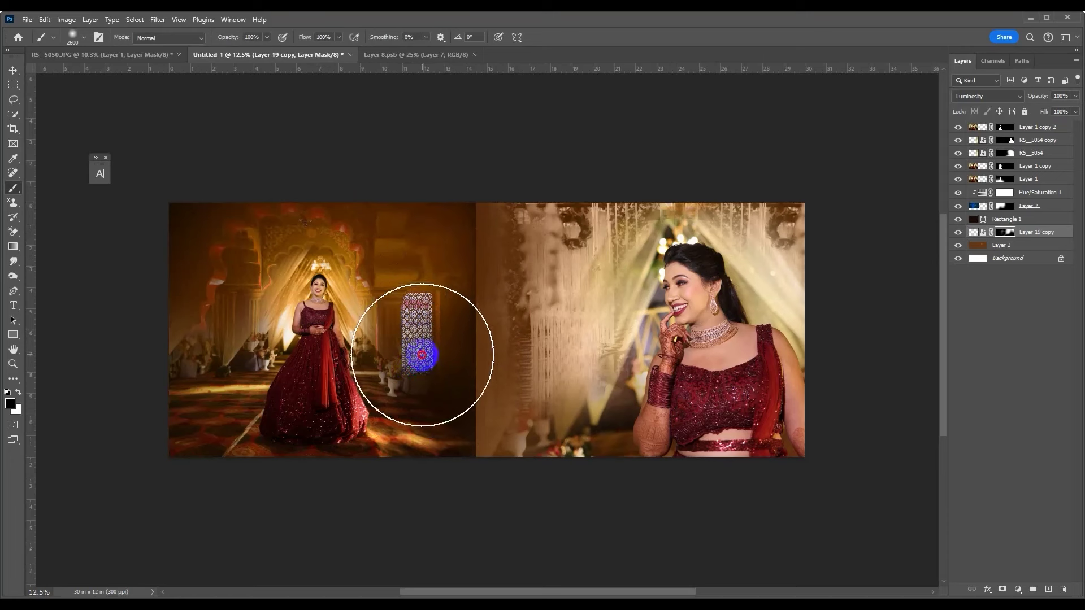
{"action": "key", "text": "v"}
{"action": "left_click", "coordinate": [482, 410], "text": "ctrl"}
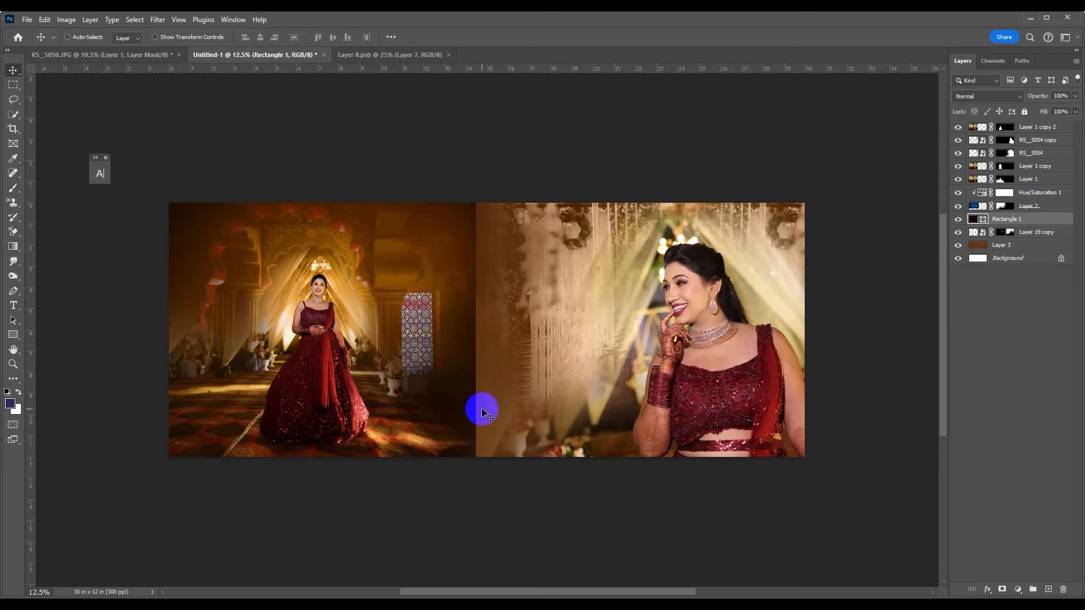
{"action": "left_click_drag", "start_coordinate": [482, 411], "coordinate": [477, 415]}
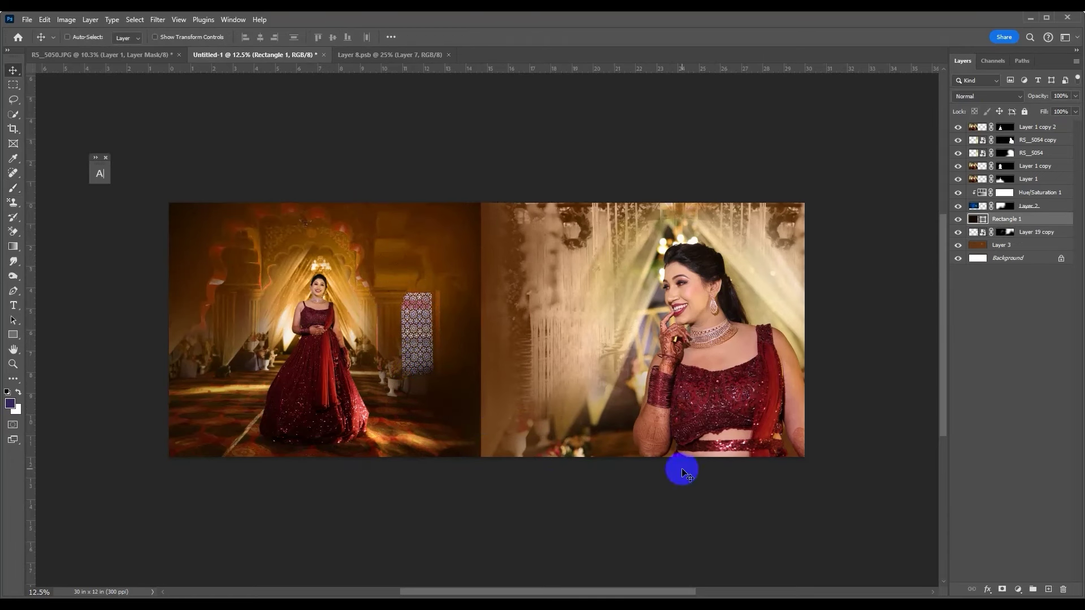
- Paint white on Layer 19 copy's mask to restore the right photo's left edge
{"action": "left_click", "coordinate": [533, 255], "text": "ctrl"}
{"action": "key", "text": "b"}
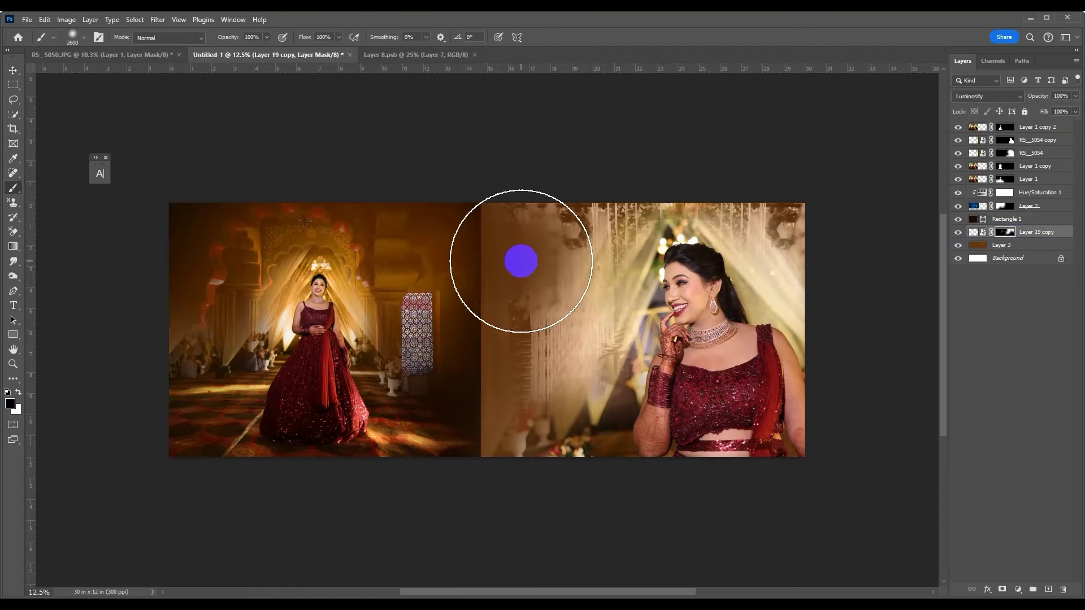
{"action": "key", "text": "d"}
{"action": "left_click_drag", "start_coordinate": [502, 322], "coordinate": [446, 236]}
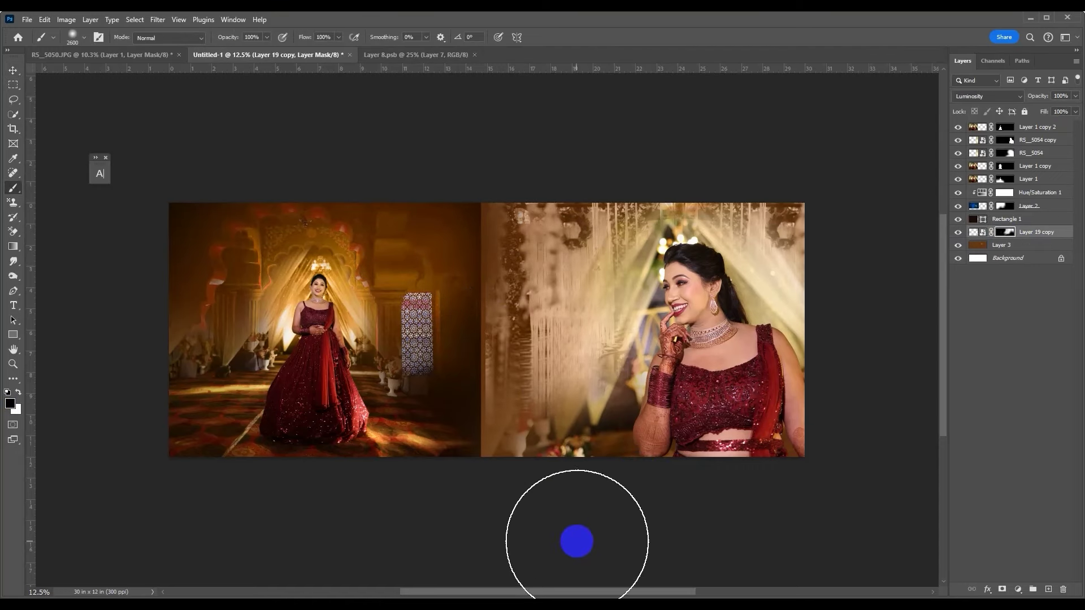
{"action": "key", "text": "x"}
{"action": "key", "text": "v"}
{"action": "right_click", "coordinate": [478, 361]}
{"action": "left_click", "coordinate": [493, 379]}
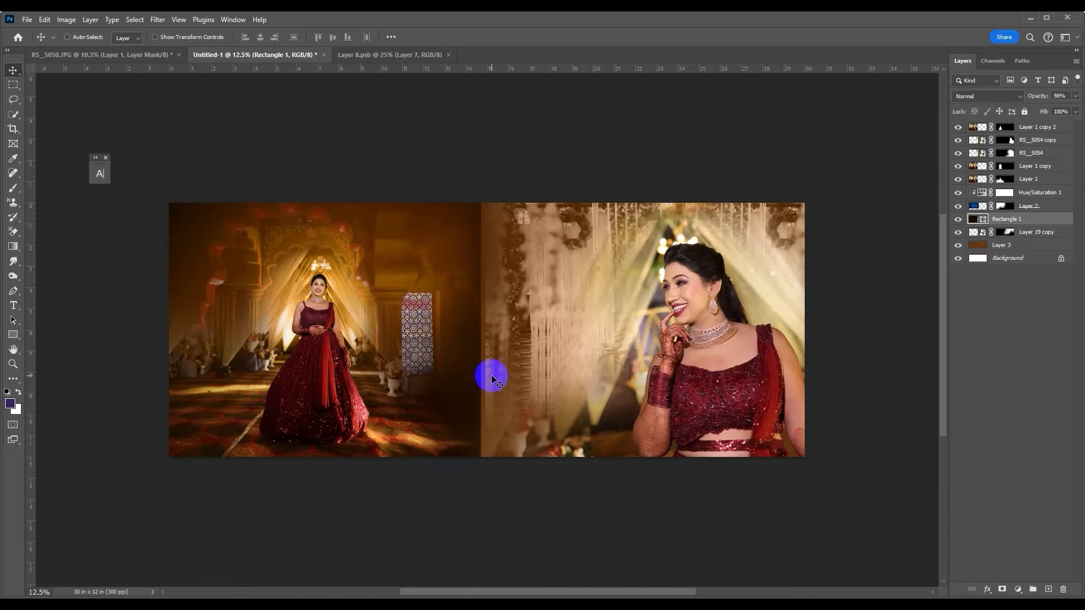
{"action": "left_click", "coordinate": [495, 328], "text": "ctrl"}
- Mask Rectangle 1 to soften its hard vertical edge, and draw a dark rectangle near the centre
{"action": "key", "text": "Tab"}
{"action": "right_click", "coordinate": [511, 389]}
{"action": "left_click", "coordinate": [526, 399]}
{"action": "key", "text": "Tab"}
{"action": "left_click", "coordinate": [1002, 589]}
{"action": "key", "text": "b"}
{"action": "left_click_drag", "start_coordinate": [495, 432], "coordinate": [510, 412]}
{"action": "key", "text": "bracketleft"}
{"action": "key", "text": "bracketleft"}
{"action": "key", "text": "bracketleft"}
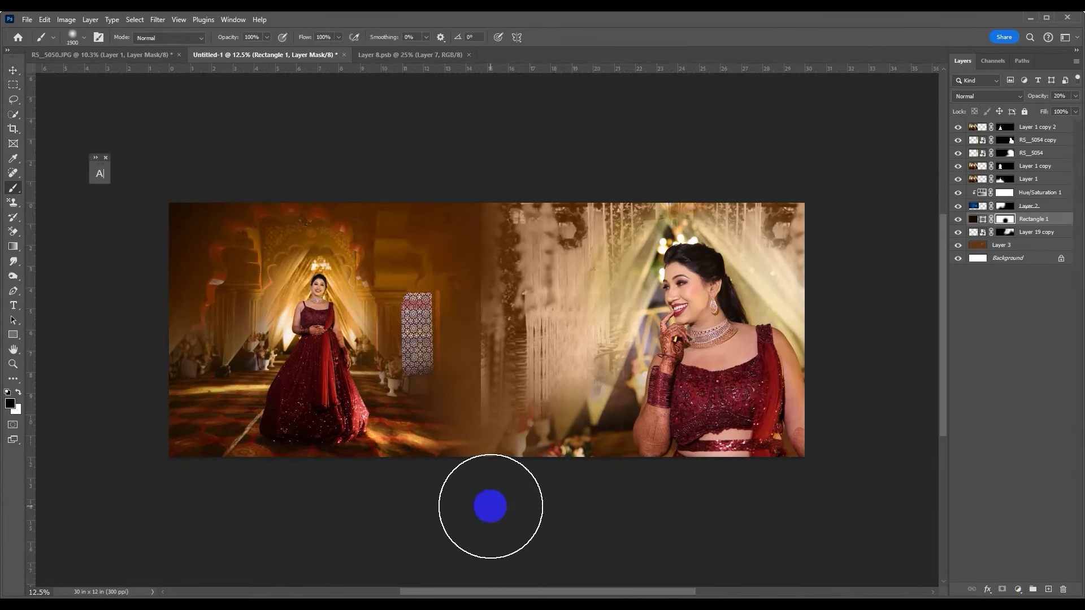
{"action": "key", "text": "u"}
{"action": "left_click_drag", "start_coordinate": [541, 526], "coordinate": [419, 375]}
- Move and resize the dark Rectangle 2 across the centre and place a Sapne title above it
{"action": "key", "text": "v"}
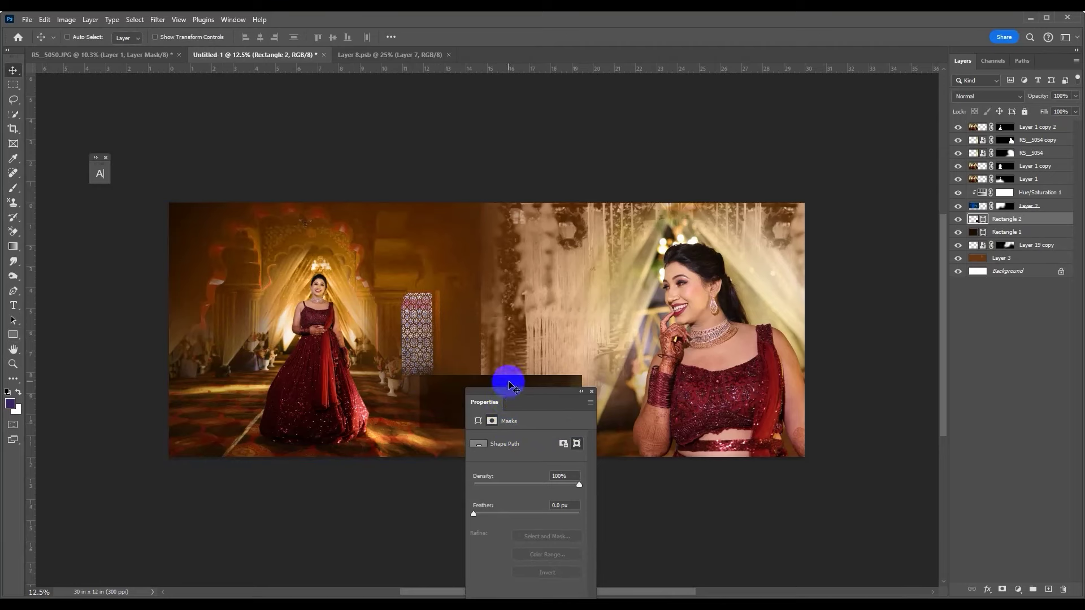
{"action": "key", "text": "Tab"}
{"action": "left_click_drag", "start_coordinate": [534, 380], "coordinate": [535, 357]}
{"action": "left_click_drag", "start_coordinate": [681, 401], "coordinate": [649, 383]}
{"action": "mouse_move", "coordinate": [577, 406]}
{"action": "left_mouse_down"}
{"action": "mouse_move", "coordinate": [557, 412]}
{"action": "mouse_move", "coordinate": [596, 363]}
{"action": "left_mouse_up"}
{"action": "left_click_drag", "start_coordinate": [703, 351], "coordinate": [700, 356]}
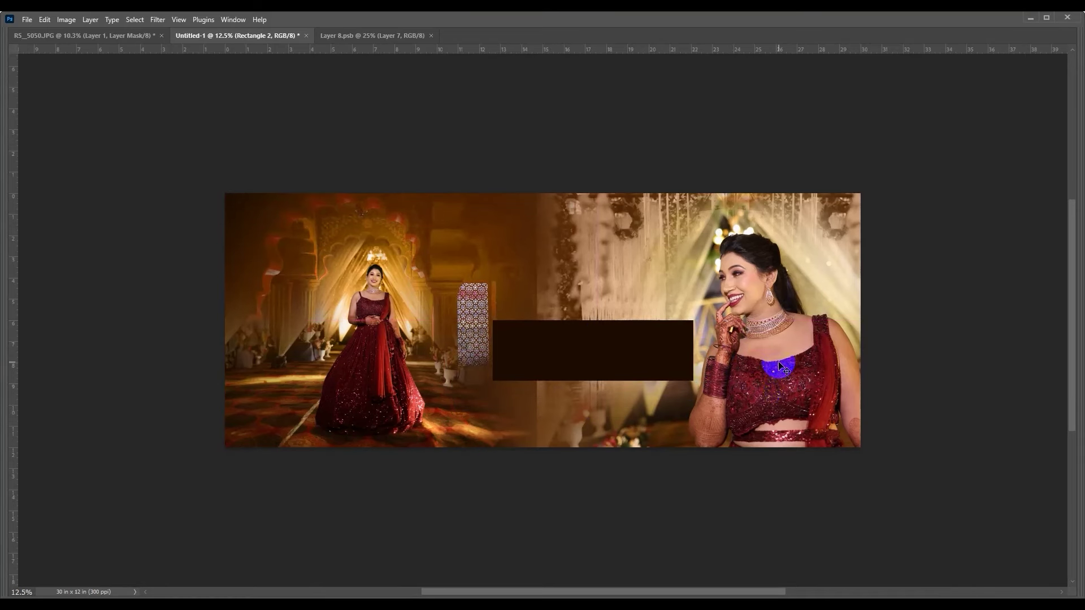
{"action": "left_click_drag", "start_coordinate": [597, 240], "coordinate": [587, 241]}
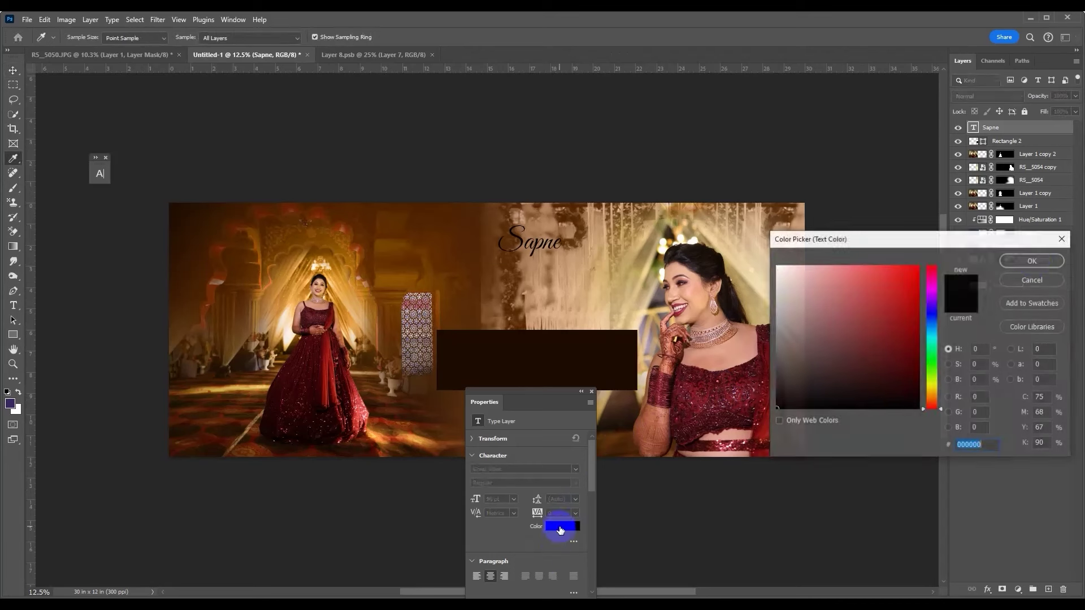
- Make the title white (#ffffff), move it into the box, and set Century Gothic All Caps
{"action": "type", "text": "ffffff"}
{"action": "left_click", "coordinate": [1032, 261]}
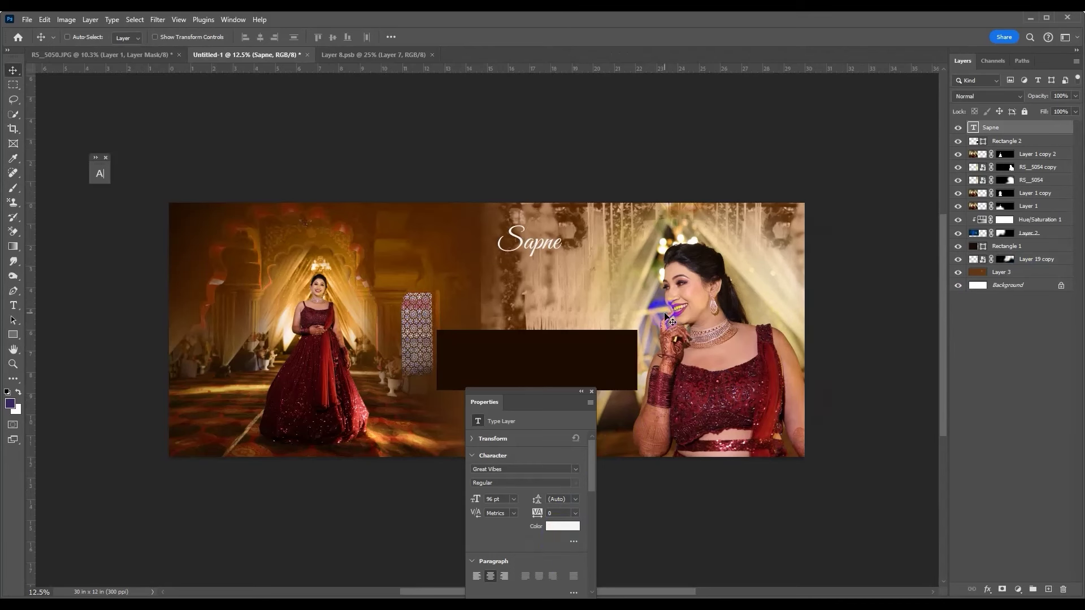
{"action": "left_click_drag", "start_coordinate": [551, 271], "coordinate": [515, 365]}
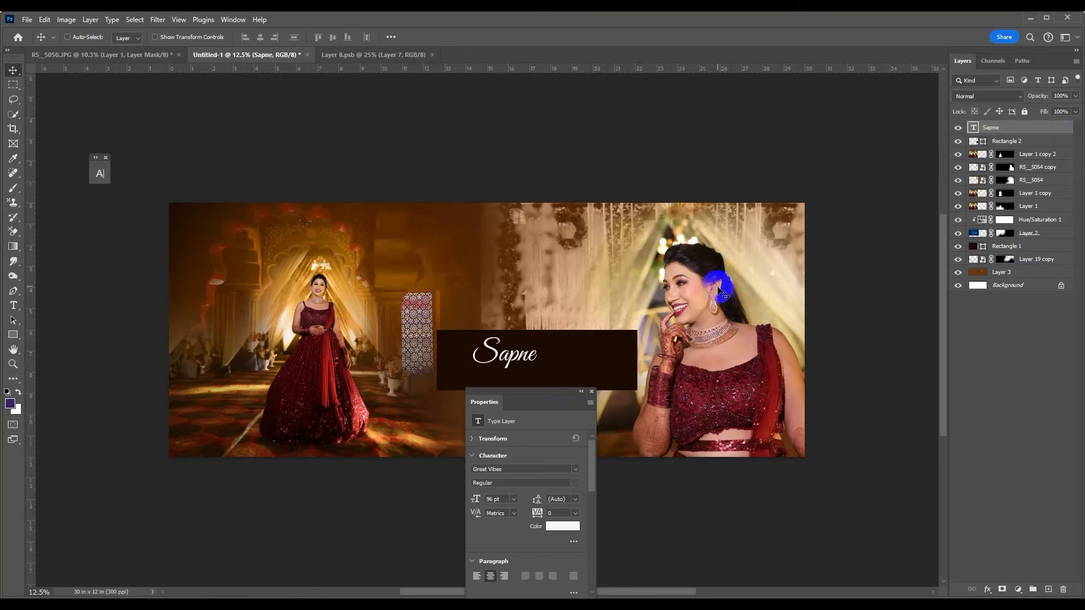
{"action": "double_click", "coordinate": [558, 367]}
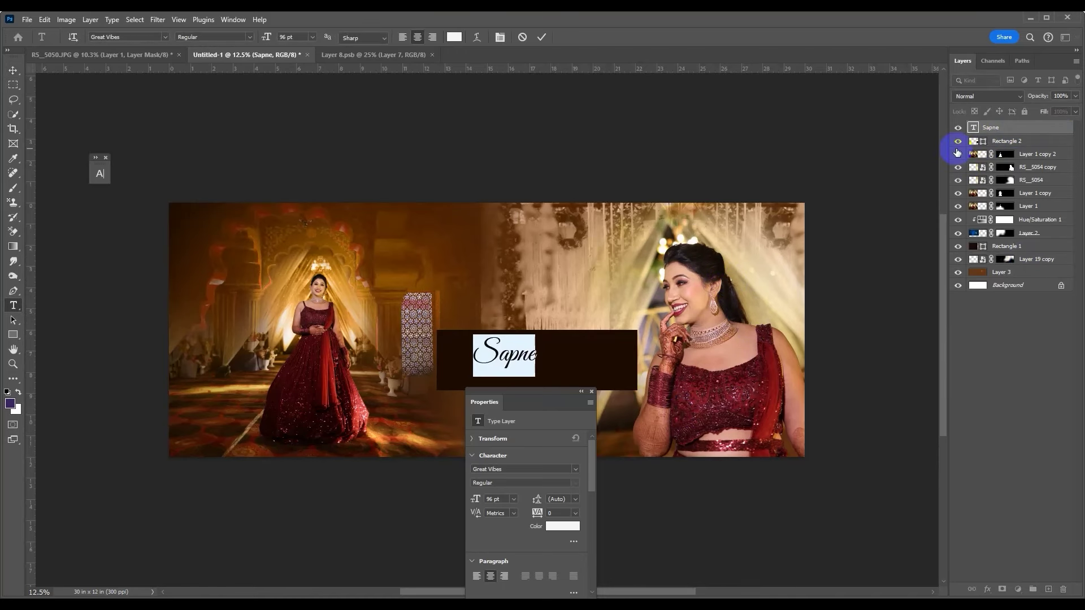
{"action": "left_click", "coordinate": [100, 173]}
{"action": "key", "text": "Down"}
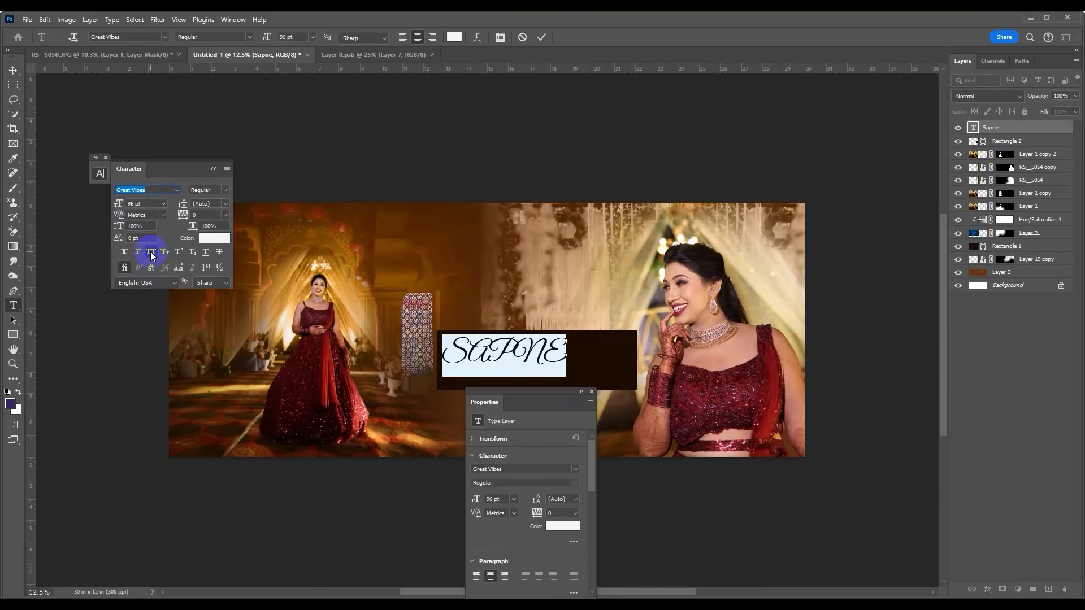
{"action": "left_click", "coordinate": [177, 190]}
{"action": "left_click", "coordinate": [258, 237]}
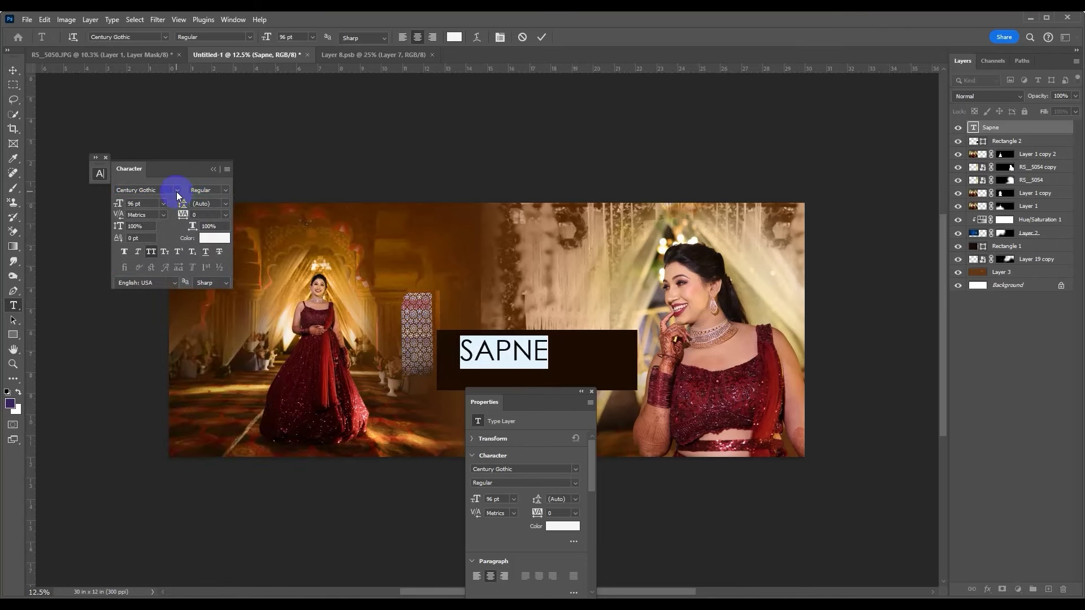
{"action": "left_click", "coordinate": [492, 254]}
- Add a Great Vibes 'Sajan ke' line below SAPNE and align SAPNE with it
{"action": "type", "text": "Sajan ke"}
{"action": "left_click", "coordinate": [292, 302]}
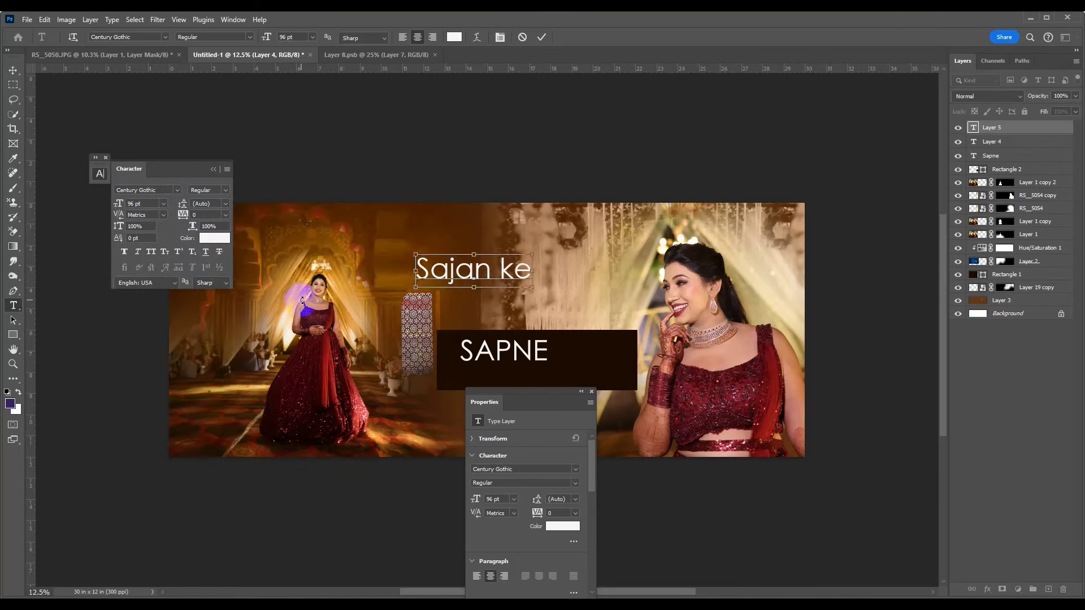
{"action": "key", "text": "v"}
{"action": "left_click_drag", "start_coordinate": [448, 266], "coordinate": [479, 371]}
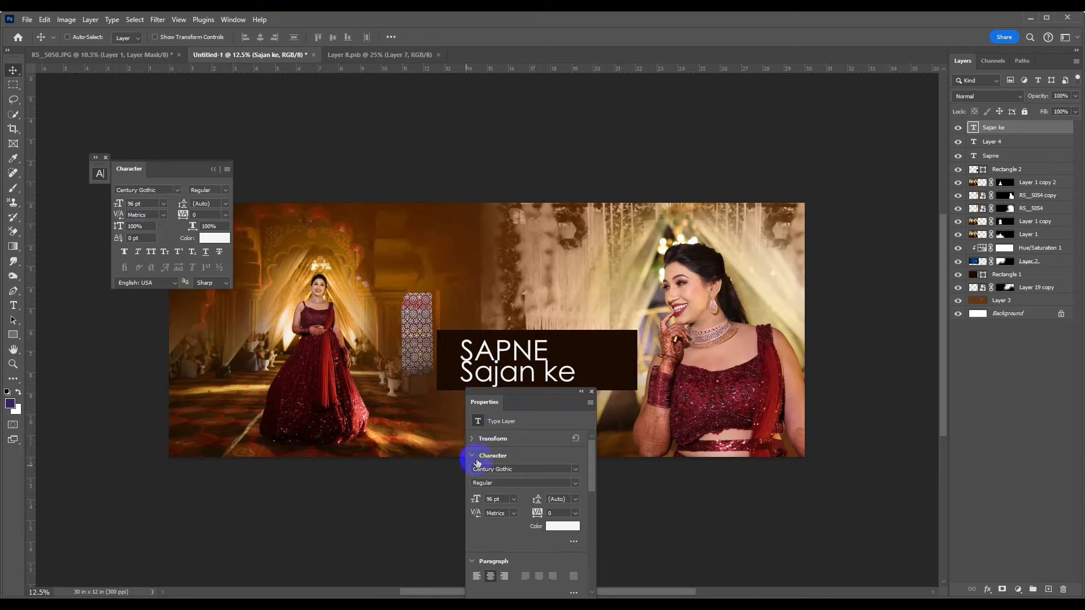
{"action": "left_click", "coordinate": [177, 190]}
{"action": "left_click", "coordinate": [255, 237]}
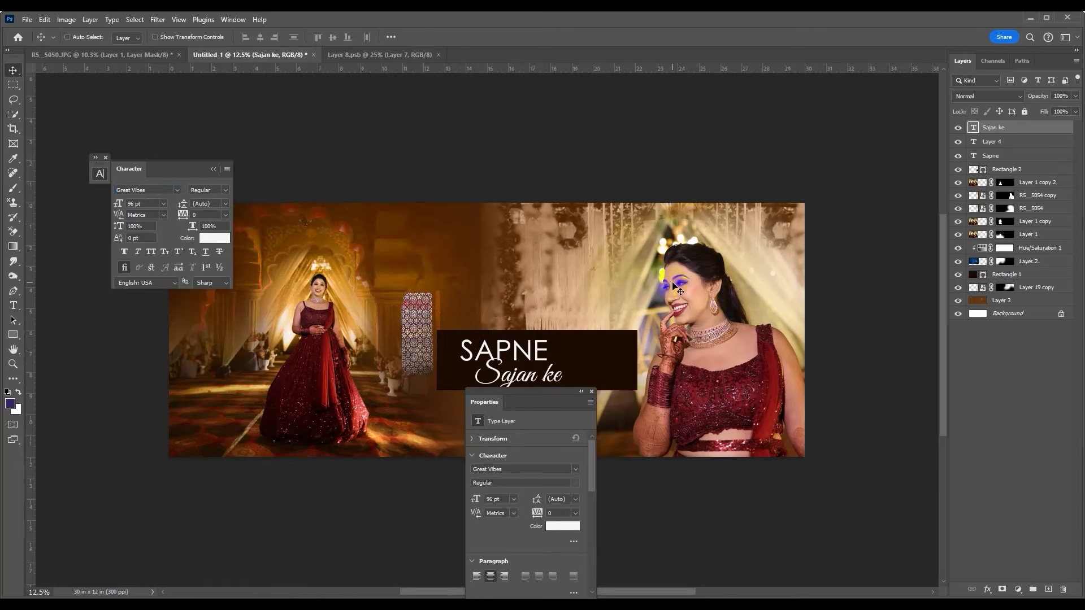
{"action": "left_click", "coordinate": [527, 360], "text": "ctrl"}
{"action": "left_click_drag", "start_coordinate": [552, 364], "coordinate": [533, 365]}
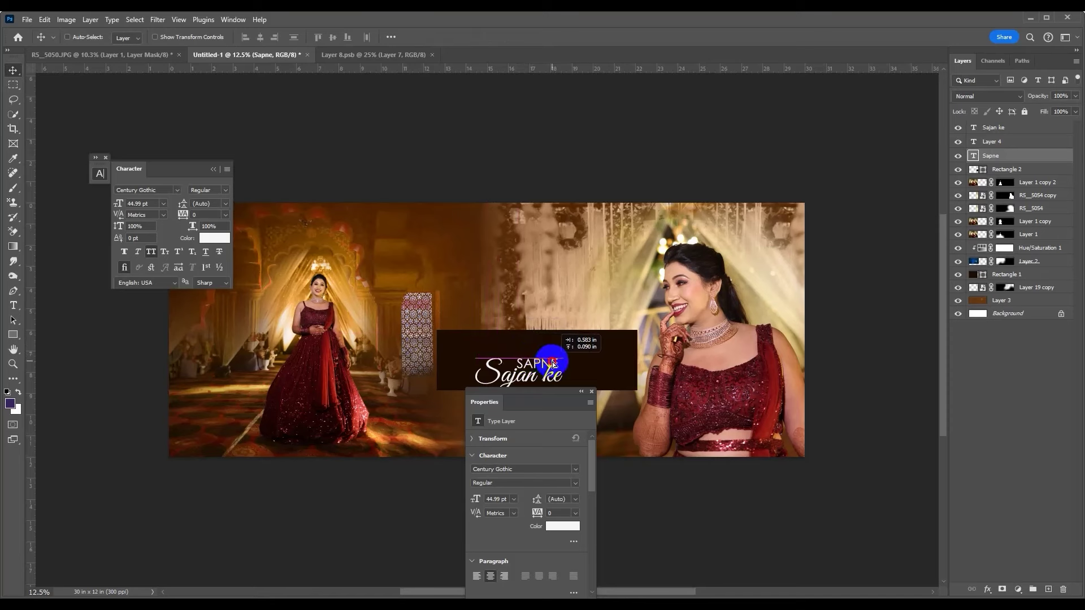
- Scale the titles, enlarging Sajan ke to 156.15 pt and SAPNE to 49.66 pt above it
{"action": "right_click", "coordinate": [544, 365]}
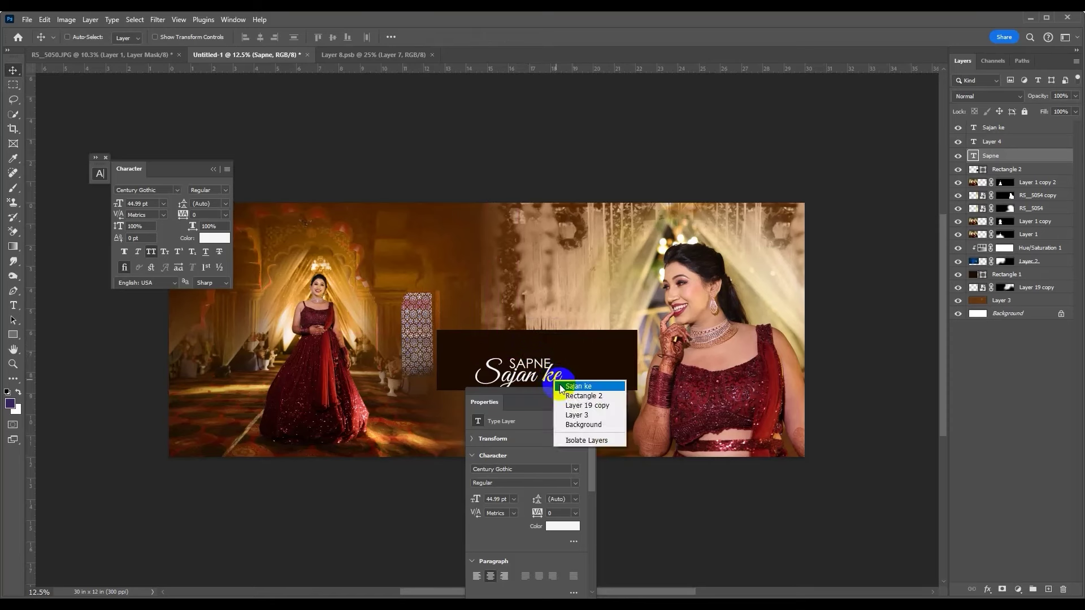
{"action": "left_click", "coordinate": [582, 381]}
{"action": "key", "text": "ctrl+t"}
{"action": "mouse_move", "coordinate": [576, 405]}
{"action": "left_mouse_down"}
{"action": "mouse_move", "coordinate": [619, 373]}
{"action": "mouse_move", "coordinate": [556, 353]}
{"action": "mouse_move", "coordinate": [586, 368]}
{"action": "left_mouse_up"}
{"action": "right_click", "coordinate": [619, 373]}
{"action": "left_click", "coordinate": [605, 369]}
{"action": "key", "text": "ctrl+t"}
{"action": "key", "text": "Return"}
{"action": "left_click", "coordinate": [550, 346], "text": "ctrl"}
{"action": "key", "text": "ctrl+t"}
{"action": "key", "text": "Return"}
{"action": "key", "text": "ctrl+t"}
{"action": "key", "text": "Return"}
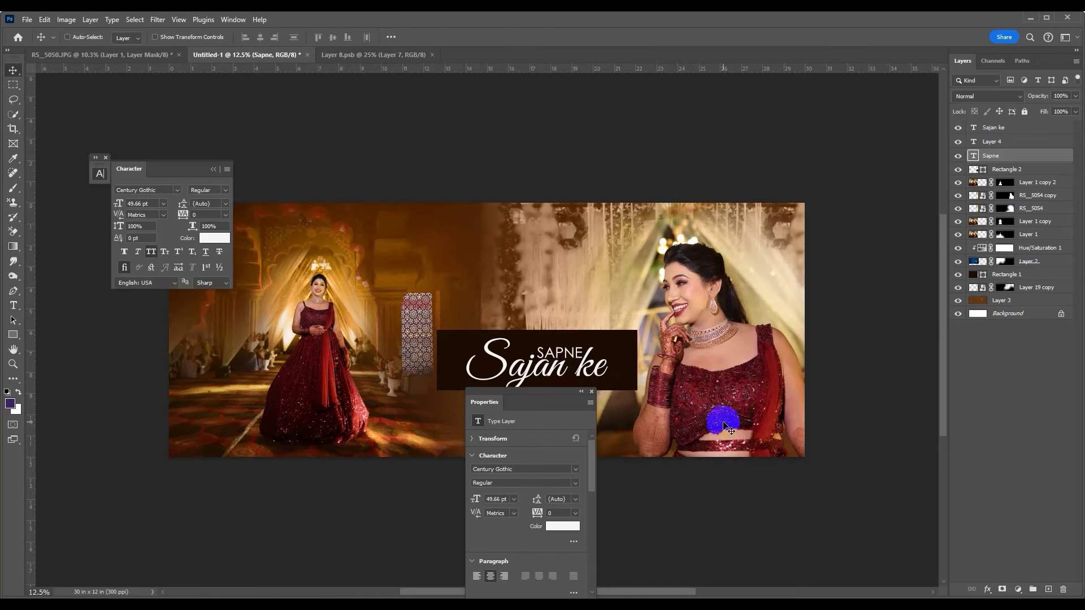
- Colour SAPNE gold with #ffcc02
{"action": "left_click", "coordinate": [570, 526]}
{"action": "left_click", "coordinate": [905, 282]}
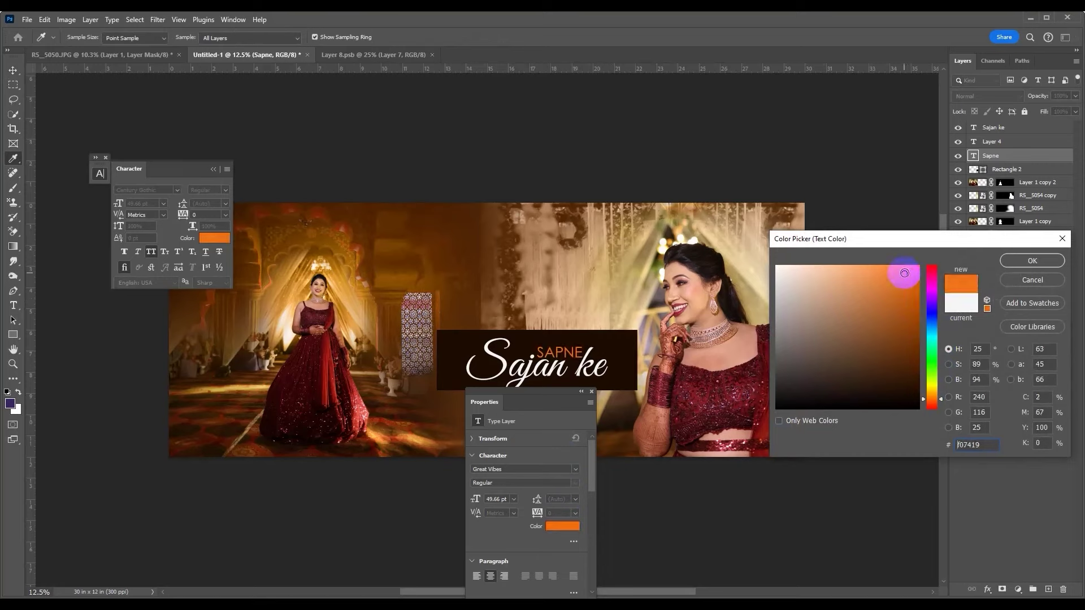
{"action": "type", "text": "ffcc02"}
{"action": "left_click", "coordinate": [1027, 262]}
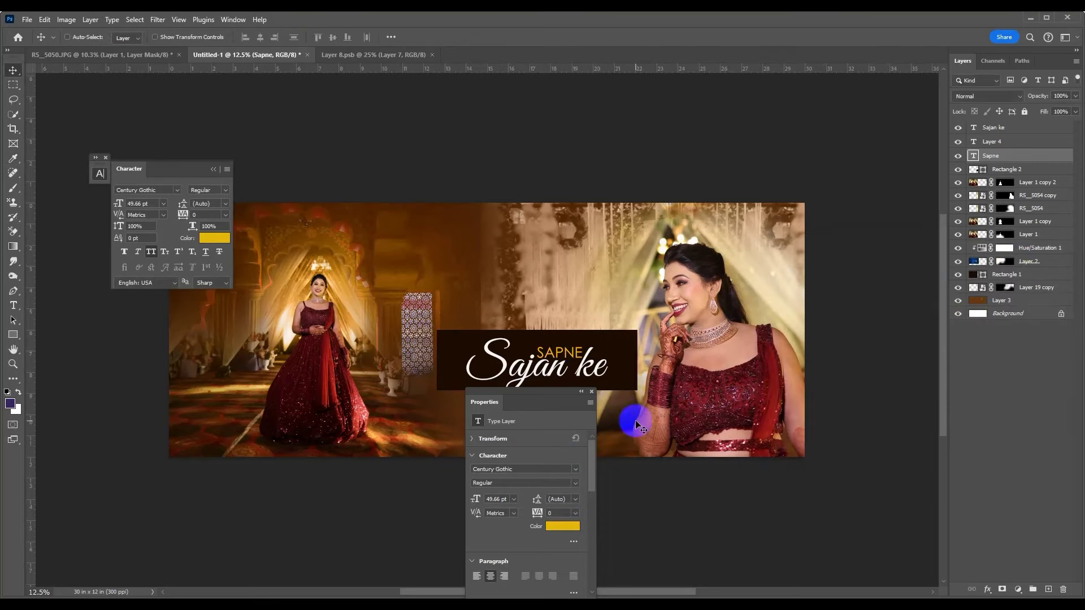
{"action": "right_click", "coordinate": [549, 375]}
{"action": "left_click", "coordinate": [593, 385]}
{"action": "key", "text": "Tab"}
{"action": "key", "text": "Tab"}
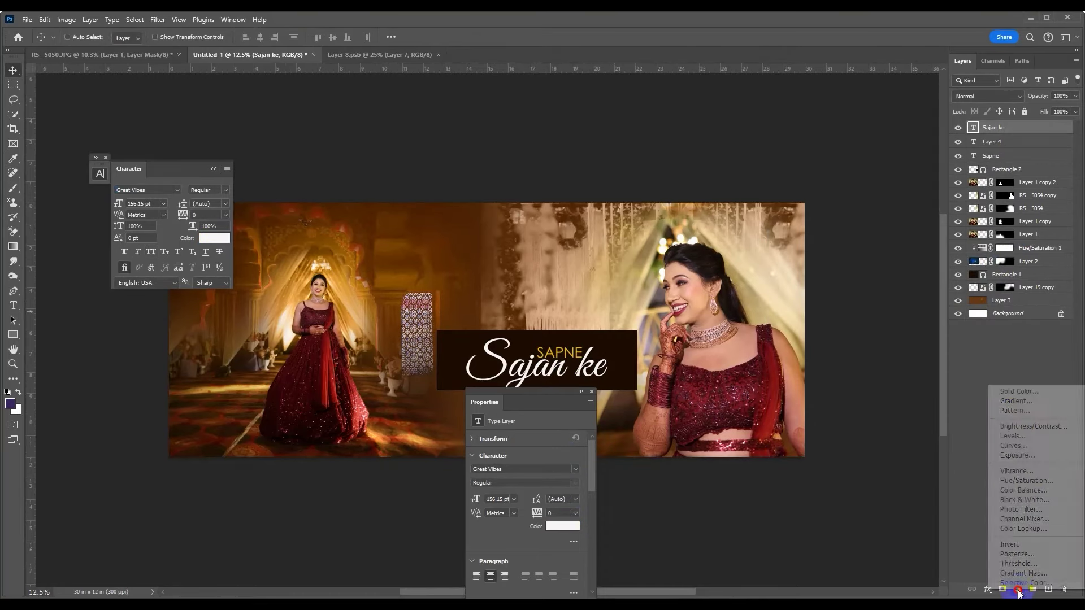
- Add a red Solid Color fill with an inverted black mask, clipped to the Sajan ke layer
{"action": "left_click", "coordinate": [1018, 592]}
{"action": "left_click", "coordinate": [1034, 308]}
{"action": "left_click", "coordinate": [934, 264]}
{"action": "left_click", "coordinate": [906, 303]}
{"action": "left_click", "coordinate": [1036, 260]}
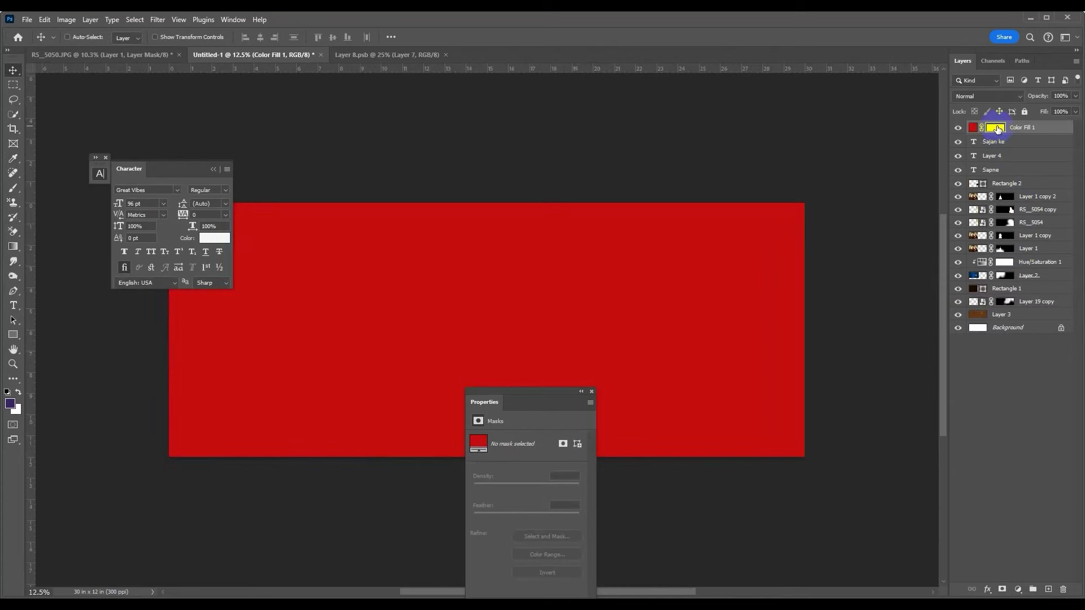
{"action": "left_click", "coordinate": [998, 129]}
{"action": "key", "text": "ctrl+i"}
{"action": "key", "text": "ctrl+alt+g"}
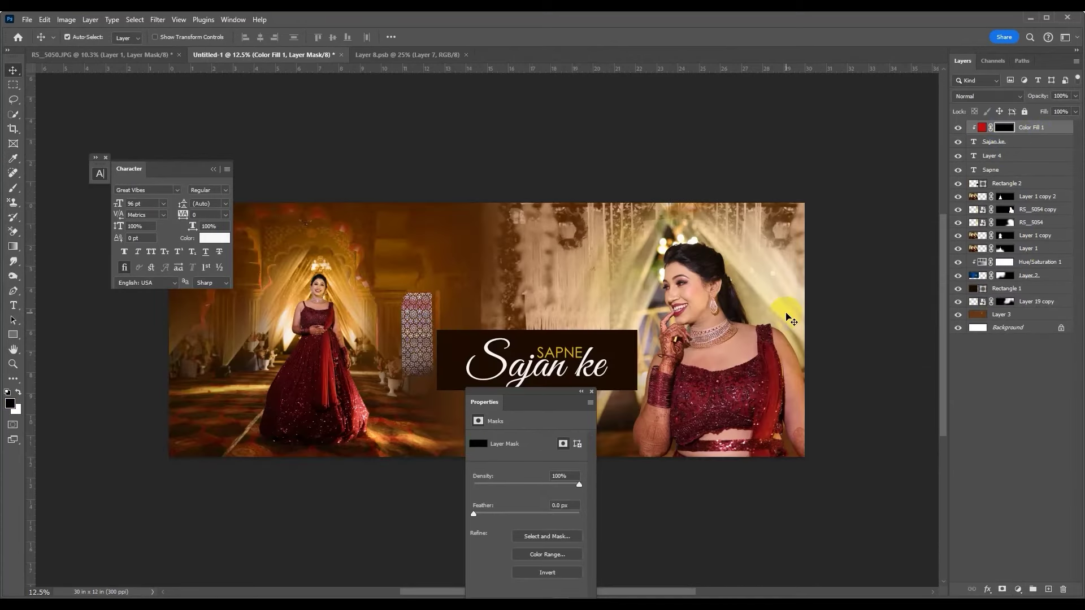
- Zoom in on the title, then back out to preview the whole spread with panels hidden
{"action": "key", "text": "ctrl+plus"}
{"action": "key", "text": "ctrl+plus"}
{"action": "key", "text": "ctrl+plus"}
{"action": "left_click", "coordinate": [581, 391]}
{"action": "key", "text": "b"}
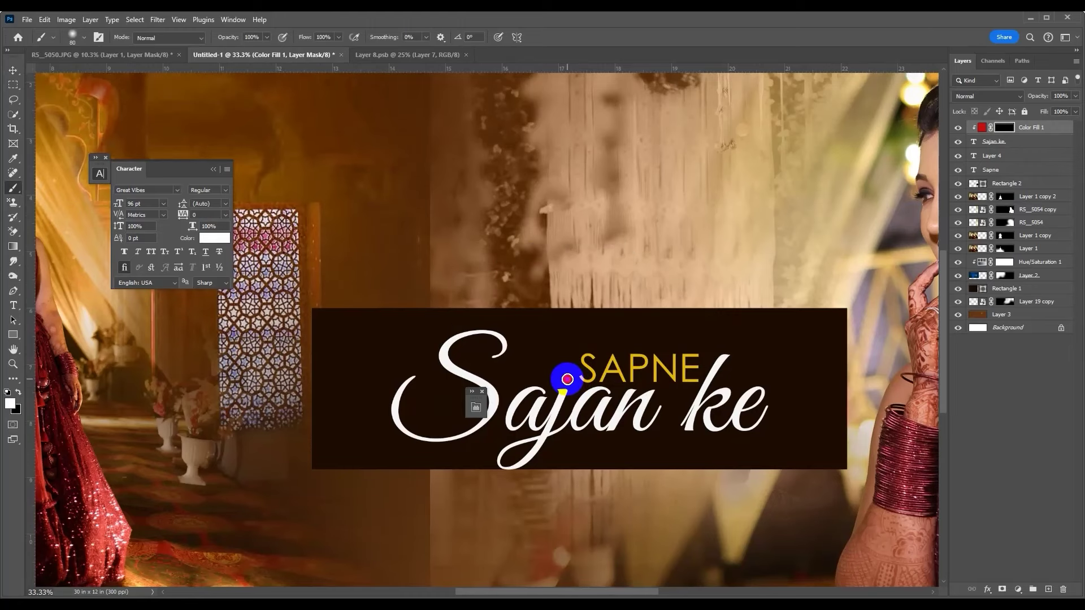
{"action": "key", "text": "ctrl+minus"}
{"action": "key", "text": "ctrl+minus"}
{"action": "key", "text": "ctrl+minus"}
{"action": "key", "text": "ctrl+minus"}
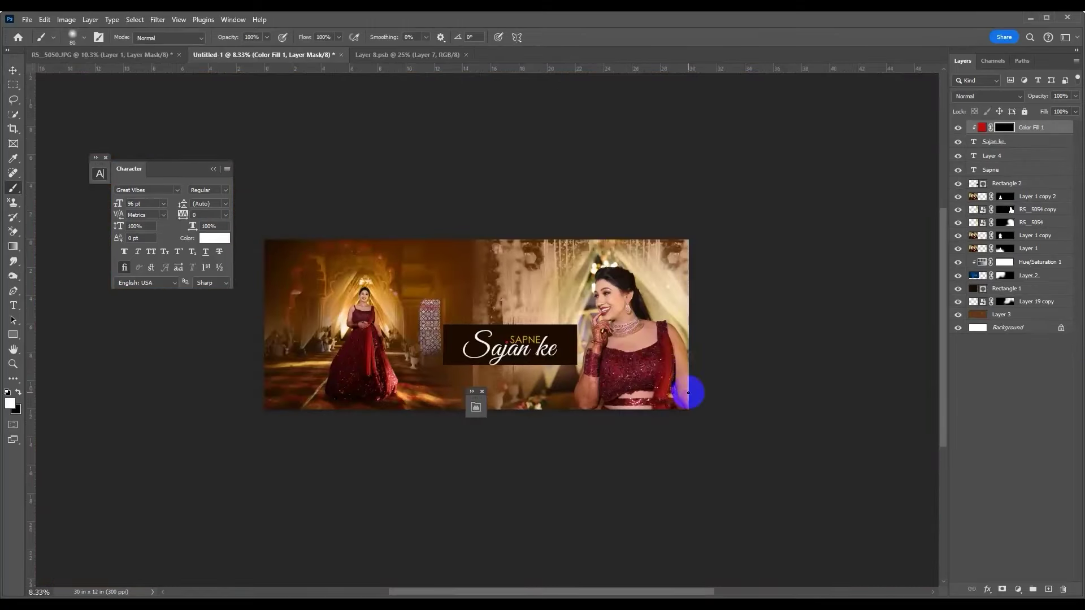
{"action": "key", "text": "Tab"}
{"action": "key", "text": "Tab"}
{"action": "left_click", "coordinate": [13, 334]}
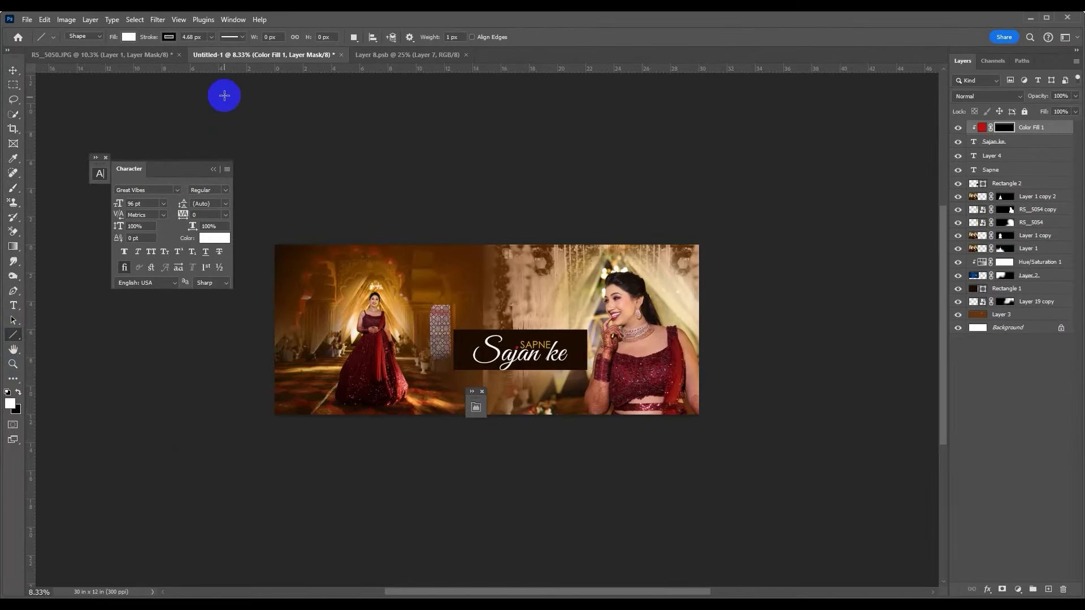
- Draw the Line 1 underline beneath 'Sajan ke' and review its fill colour options
{"action": "left_click_drag", "start_coordinate": [514, 362], "coordinate": [578, 361]}
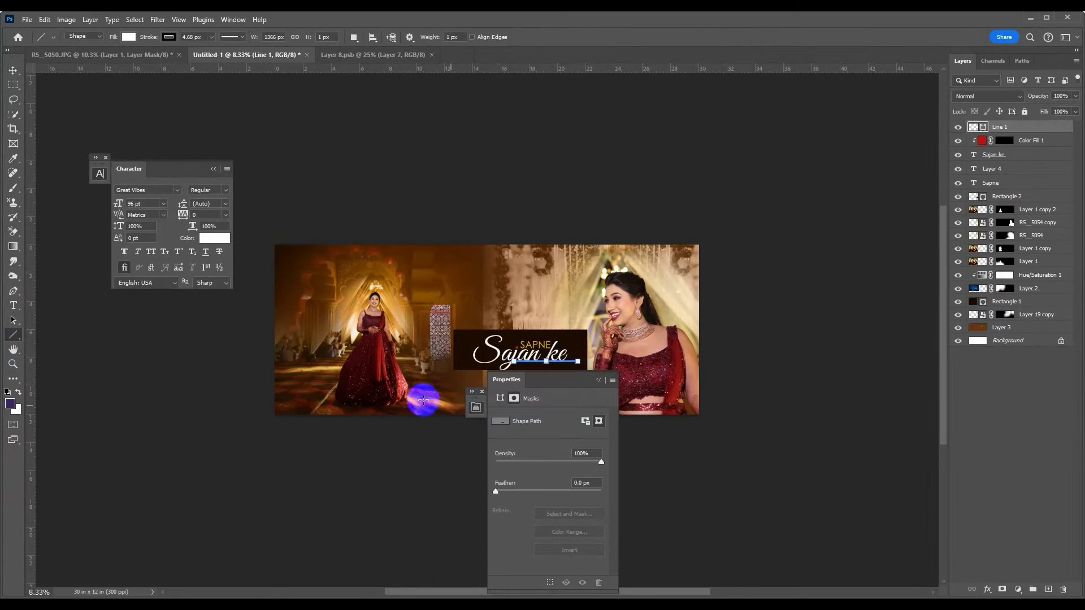
{"action": "left_click", "coordinate": [134, 41]}
{"action": "key", "text": "v"}
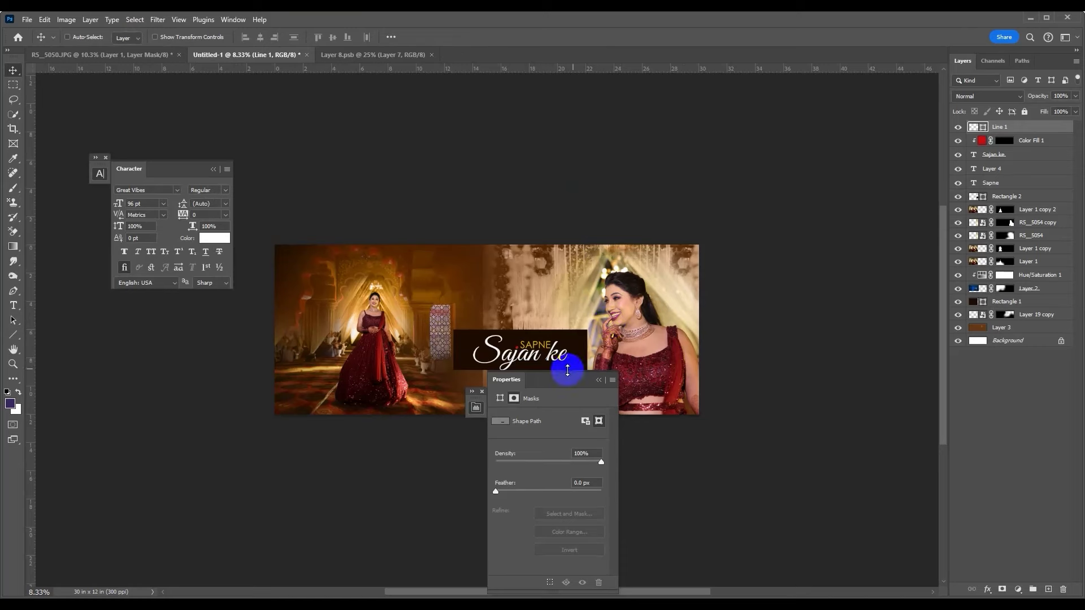
{"action": "left_click", "coordinate": [12, 338]}
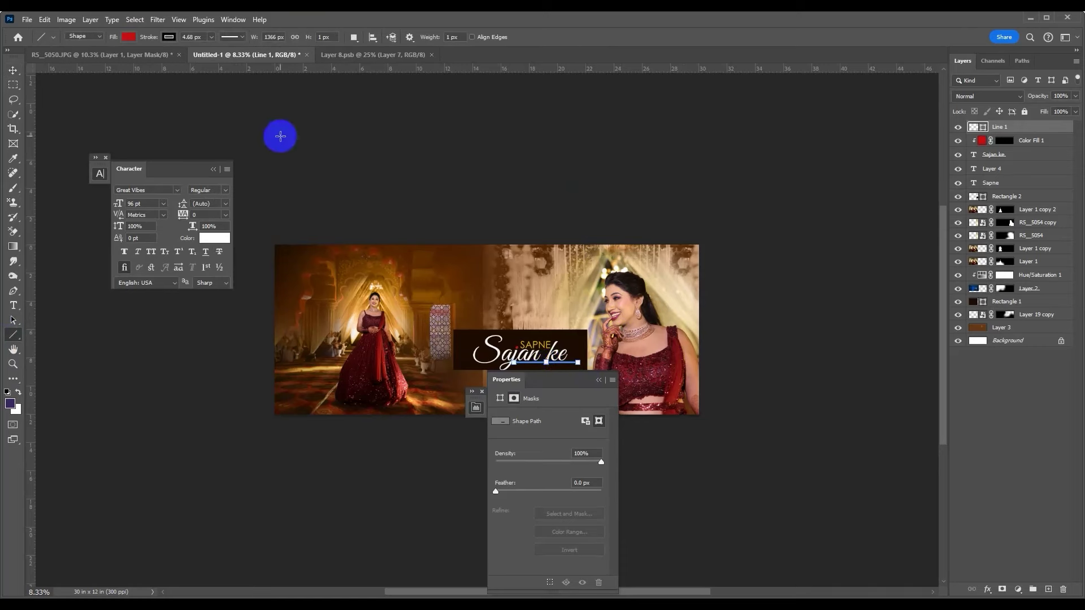
{"action": "left_click", "coordinate": [129, 36]}
{"action": "key", "text": "v"}
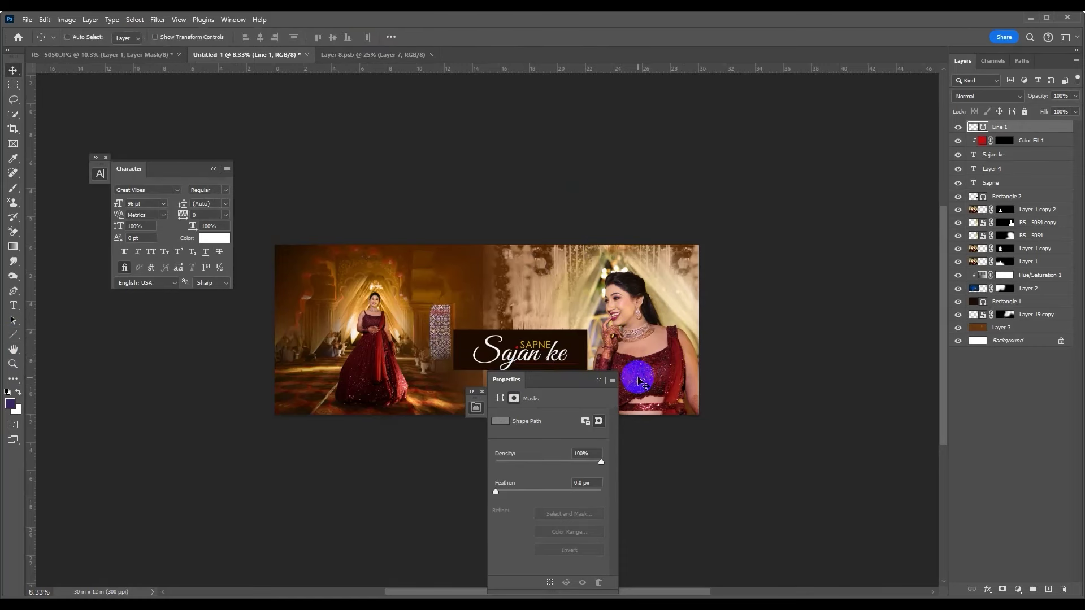
{"action": "left_click", "coordinate": [13, 335]}
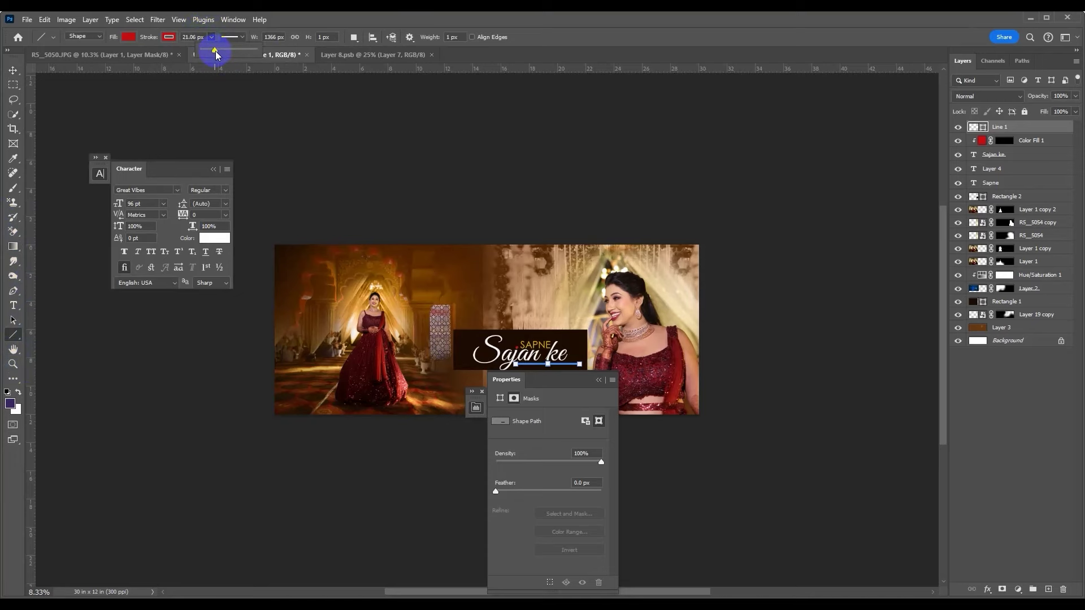
{"action": "key", "text": "v"}
- Shift the title box into place and slide the red underline left under 'Sajan ke'
{"action": "key", "text": "Tab"}
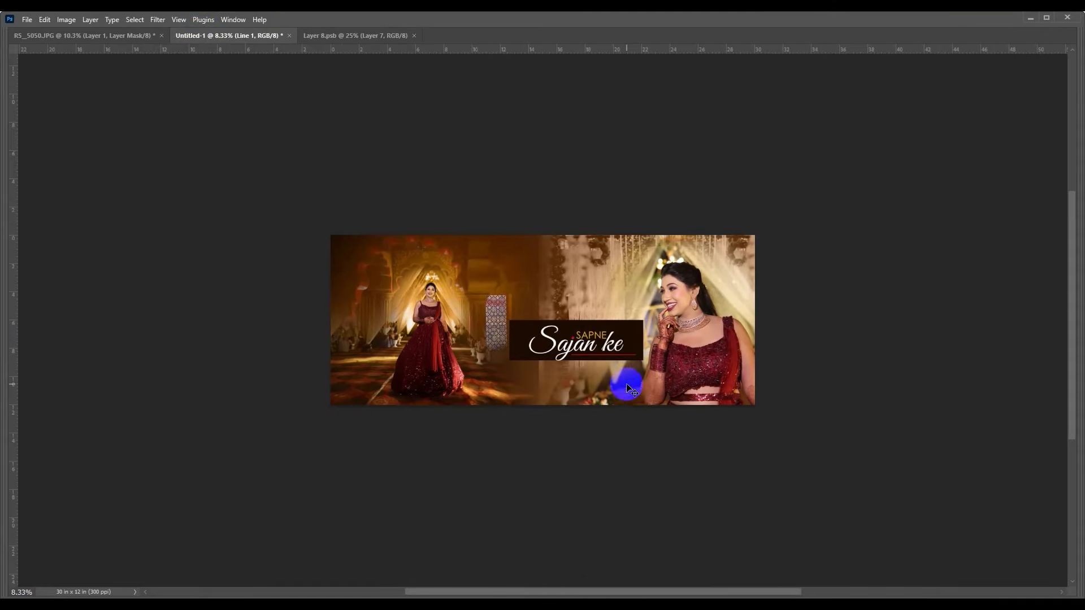
{"action": "left_click_drag", "start_coordinate": [628, 389], "coordinate": [642, 358]}
{"action": "right_click", "coordinate": [591, 359]}
{"action": "key", "text": "Escape"}
{"action": "key", "text": "ctrl+plus"}
{"action": "key", "text": "ctrl+plus"}
{"action": "key", "text": "ctrl+plus"}
{"action": "left_click_drag", "start_coordinate": [706, 424], "coordinate": [668, 417]}
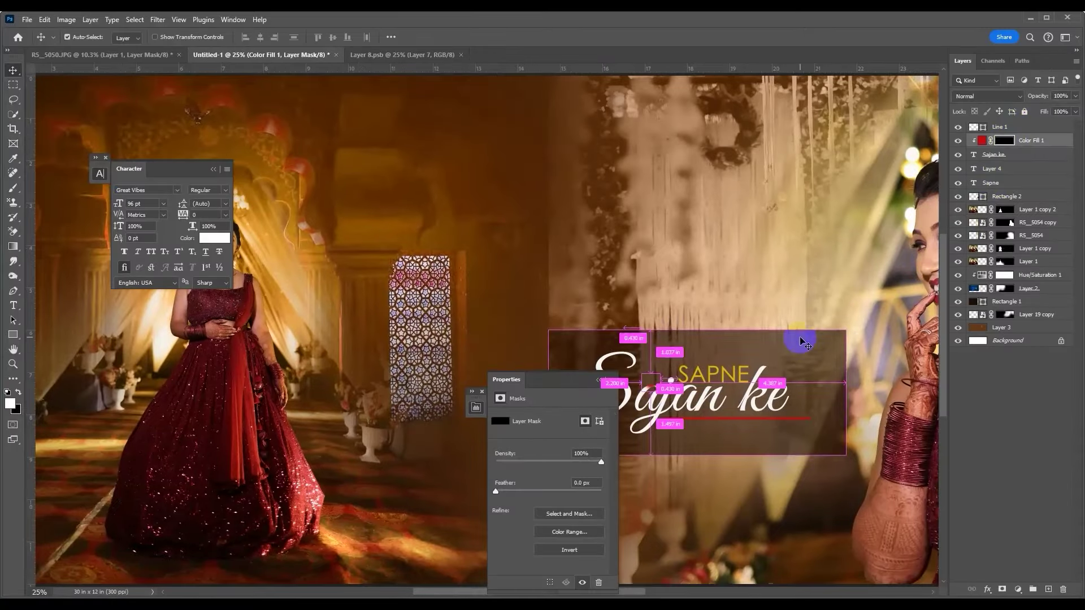
- Fit the whole spread in view and select the right-hand bride photo layer
{"action": "key", "text": "ctrl+plus"}
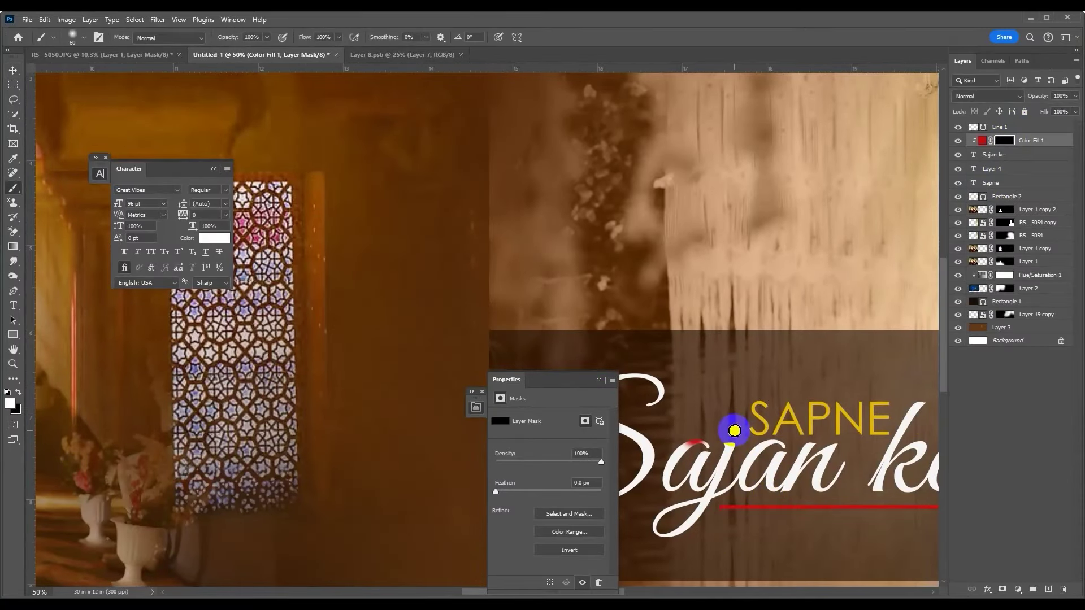
{"action": "key", "text": "ctrl+minus"}
{"action": "key", "text": "ctrl+minus"}
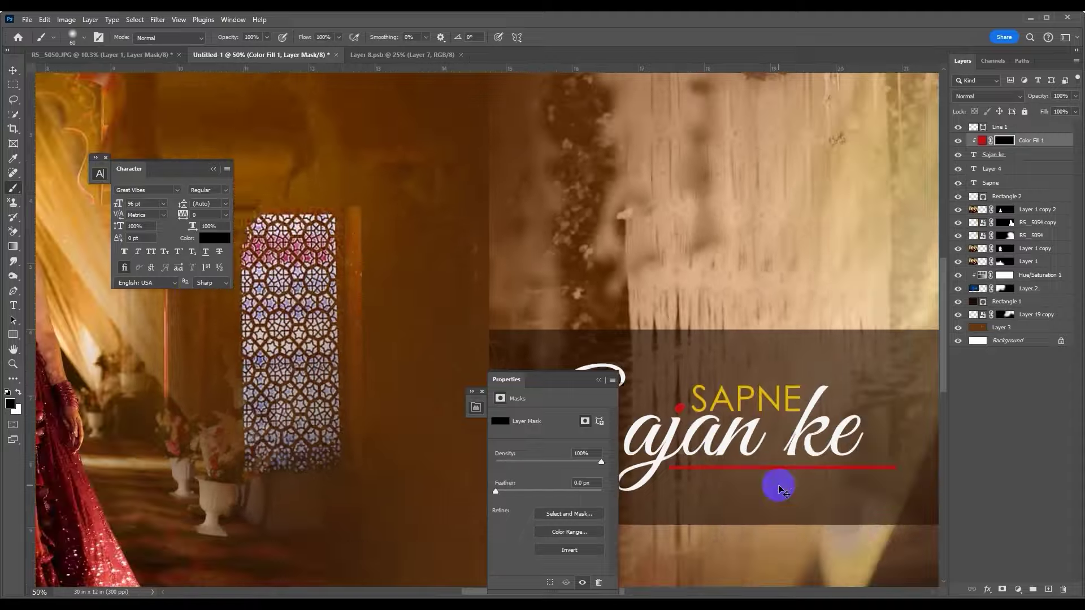
{"action": "key", "text": "ctrl+minus"}
{"action": "key", "text": "Tab"}
{"action": "right_click", "coordinate": [868, 443]}
{"action": "left_click", "coordinate": [893, 450]}
{"action": "key", "text": "Tab"}
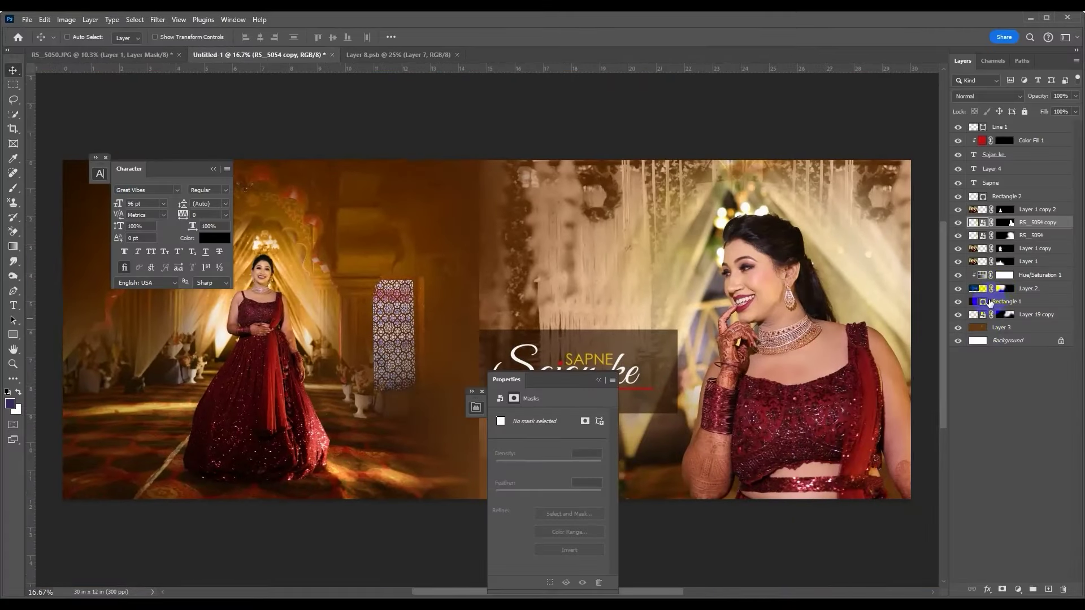
- Add a Color Overlay effect to the right-hand bride photo using sampled brown #8b3c0e
{"action": "left_click", "coordinate": [599, 379]}
{"action": "left_click", "coordinate": [988, 589]}
{"action": "left_click", "coordinate": [1012, 537]}
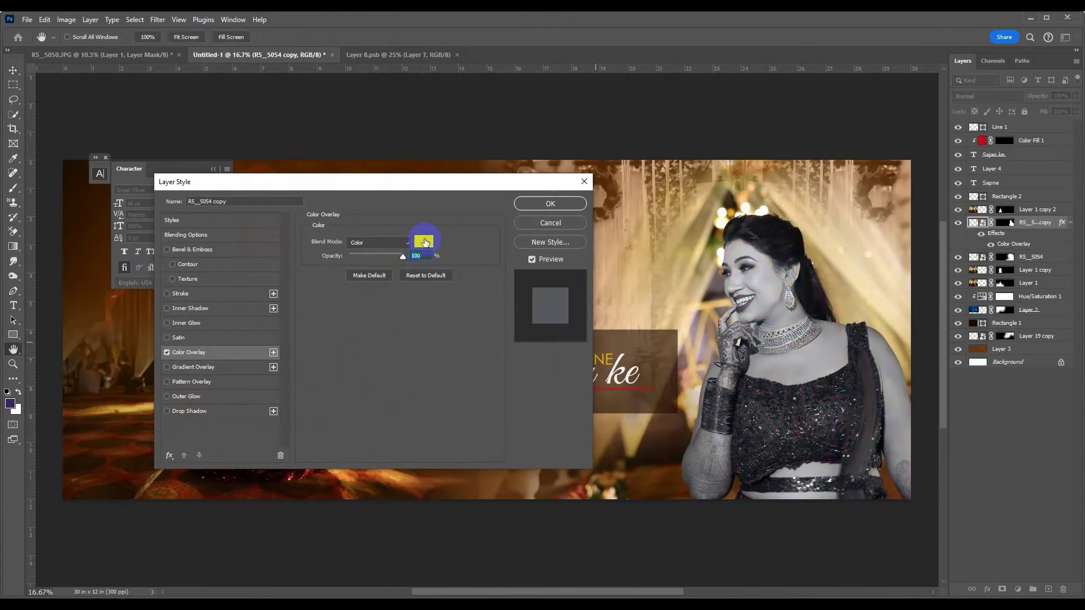
{"action": "left_click", "coordinate": [424, 241]}
{"action": "left_click", "coordinate": [639, 471]}
{"action": "left_click", "coordinate": [905, 331]}
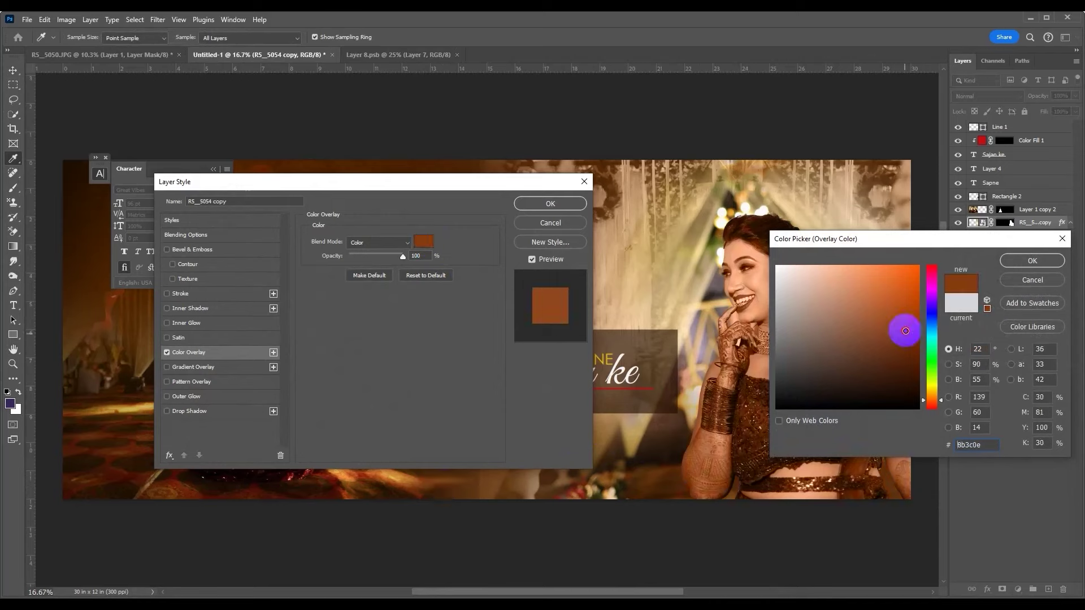
{"action": "left_click", "coordinate": [1038, 260]}
- Set the brown overlay's opacity to about 24% and apply it
{"action": "left_click_drag", "start_coordinate": [403, 257], "coordinate": [360, 258]}
{"action": "left_click_drag", "start_coordinate": [432, 183], "coordinate": [361, 328]}
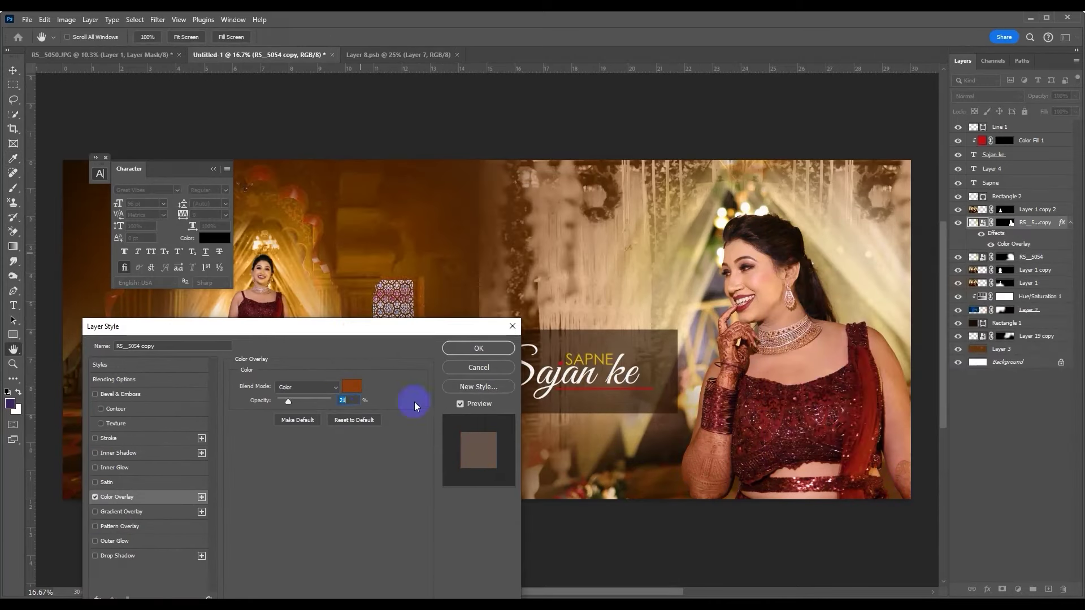
{"action": "left_click", "coordinate": [352, 386]}
{"action": "left_click", "coordinate": [1034, 277]}
{"action": "left_click_drag", "start_coordinate": [288, 401], "coordinate": [291, 404]}
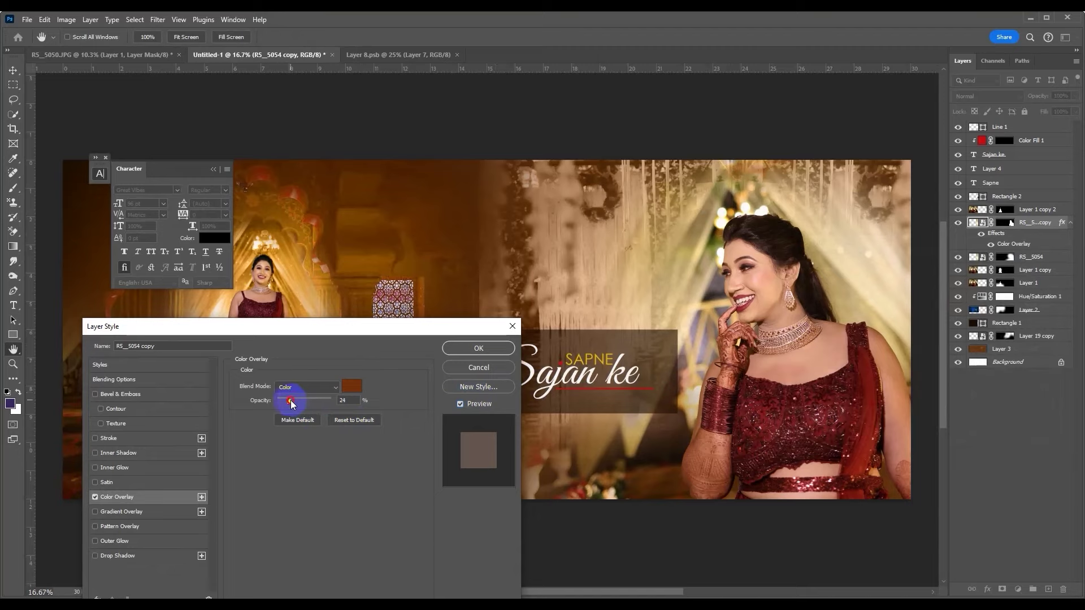
{"action": "left_click", "coordinate": [479, 348]}
{"action": "key", "text": "ctrl+minus"}
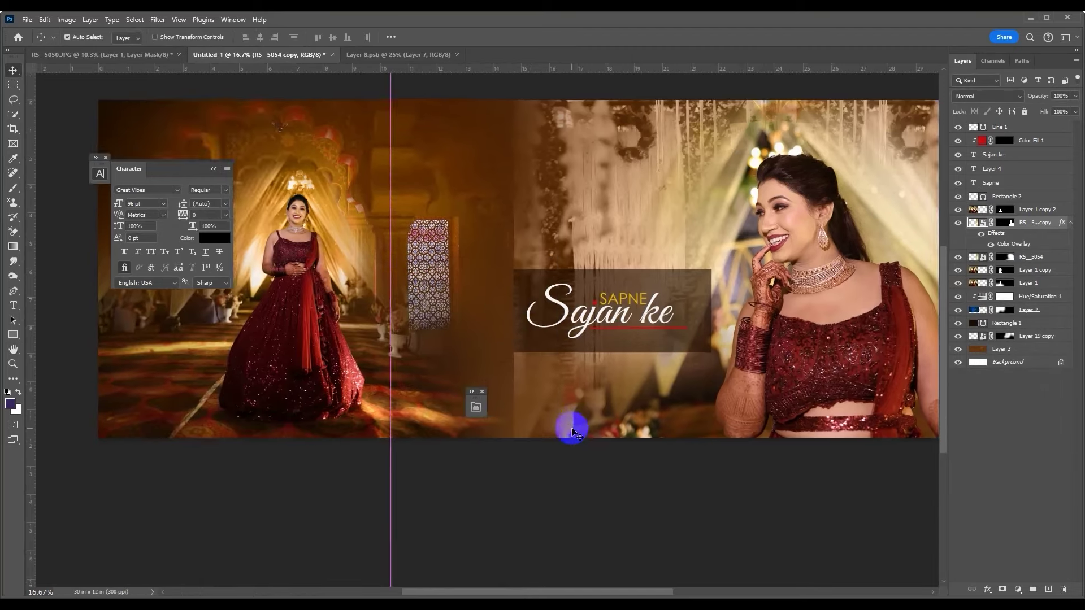
{"action": "key", "text": "ctrl+minus"}
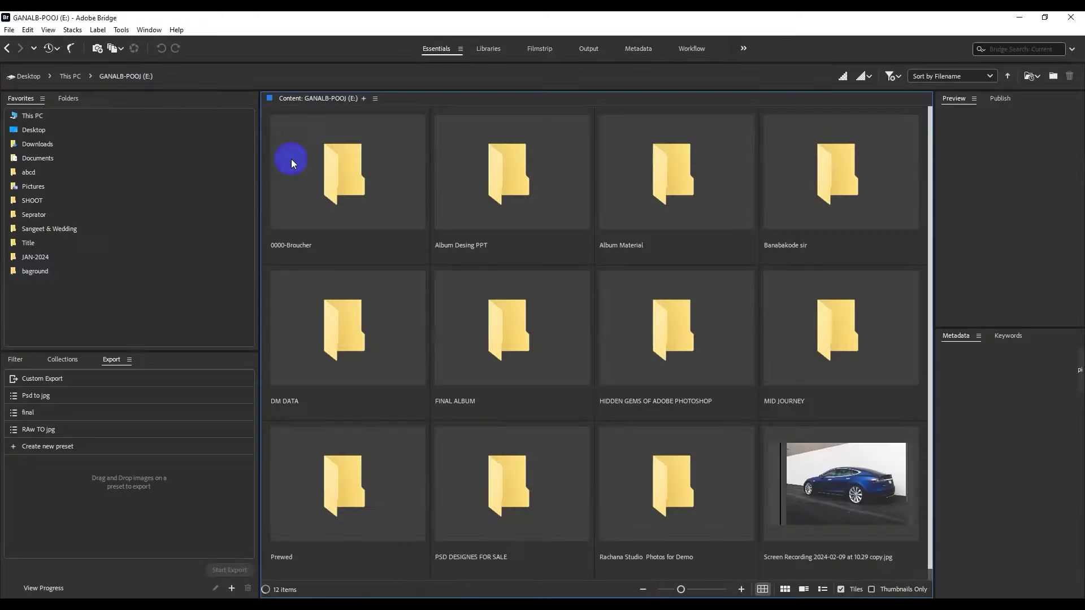
- Open 00.psd from the Album Material folder and drag its flare layer into the album
{"action": "double_click", "coordinate": [291, 158]}
{"action": "double_click", "coordinate": [811, 215]}
{"action": "left_click", "coordinate": [526, 500]}
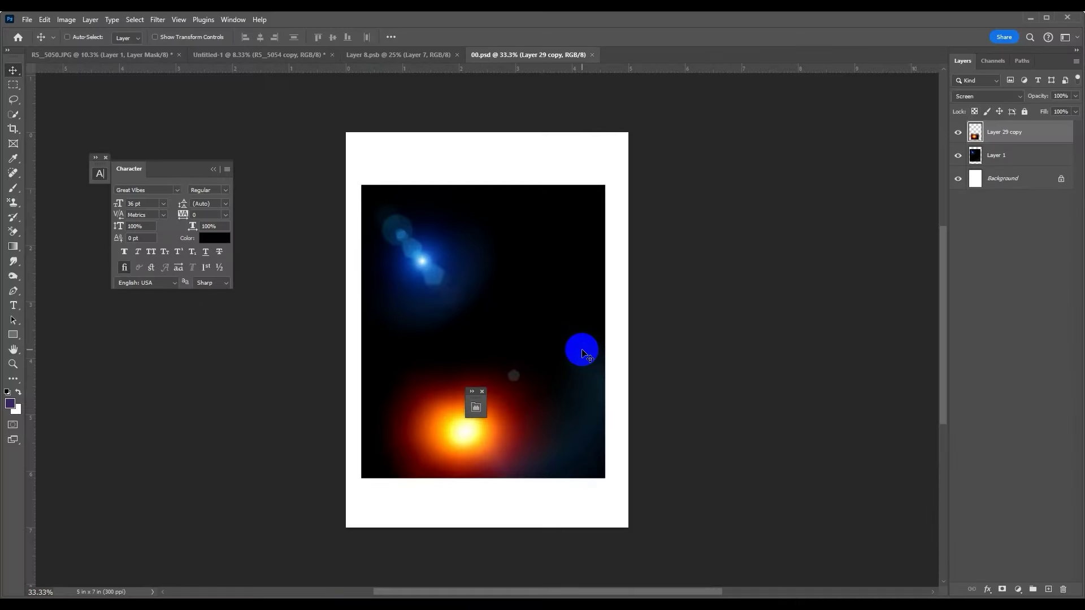
{"action": "left_click_drag", "start_coordinate": [582, 354], "coordinate": [480, 317]}
- Squash and position the flare glow with Free Transform and set it to 50% opacity
{"action": "key", "text": "ctrl+t"}
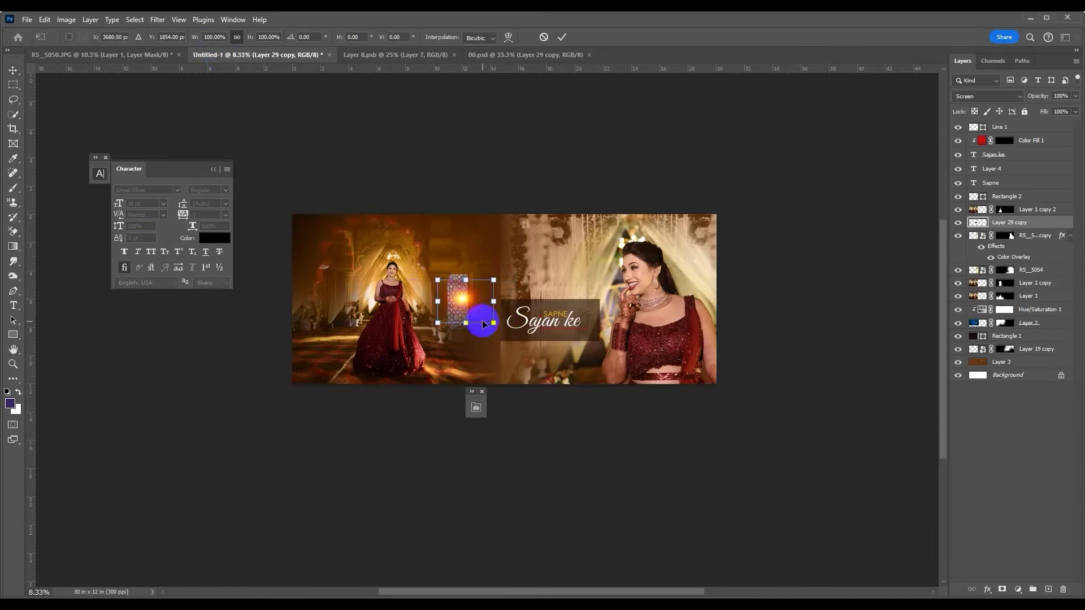
{"action": "mouse_move", "coordinate": [475, 366]}
{"action": "left_mouse_down"}
{"action": "mouse_move", "coordinate": [482, 309]}
{"action": "mouse_move", "coordinate": [497, 308]}
{"action": "left_mouse_up"}
{"action": "left_click", "coordinate": [531, 308]}
{"action": "key", "text": "5"}
{"action": "key", "text": "6"}
{"action": "key", "text": "ctrl+t"}
{"action": "left_click_drag", "start_coordinate": [475, 189], "coordinate": [484, 309]}
{"action": "key", "text": "Return"}
{"action": "key", "text": "5"}
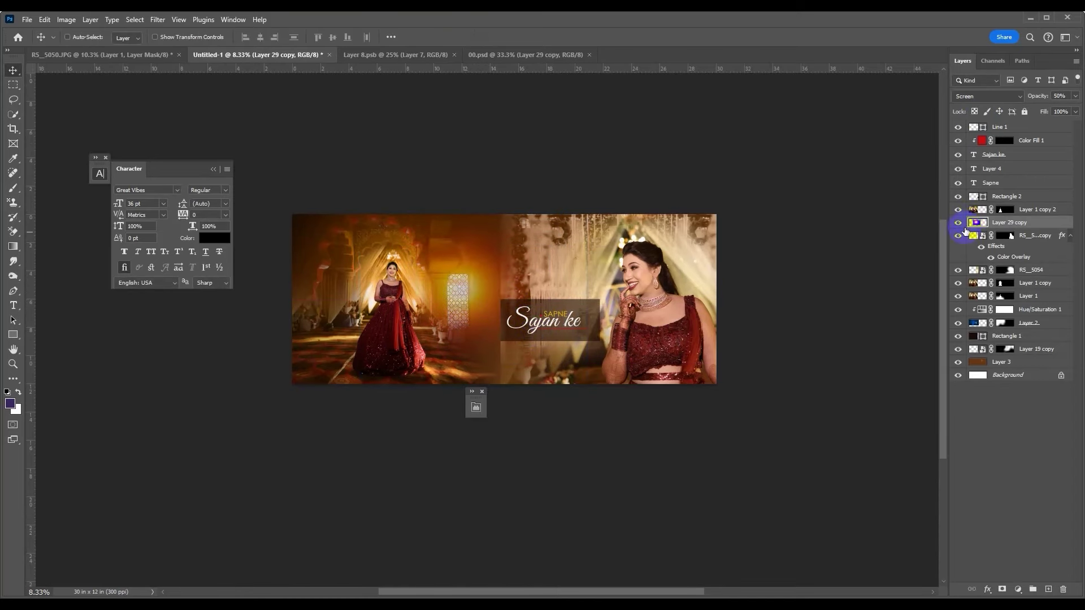
- Move the glow to the top of the layer stack and duplicate it to the upper right
{"action": "left_click_drag", "start_coordinate": [1060, 226], "coordinate": [1071, 129]}
{"action": "left_click_drag", "start_coordinate": [499, 334], "coordinate": [710, 285], "text": "alt"}
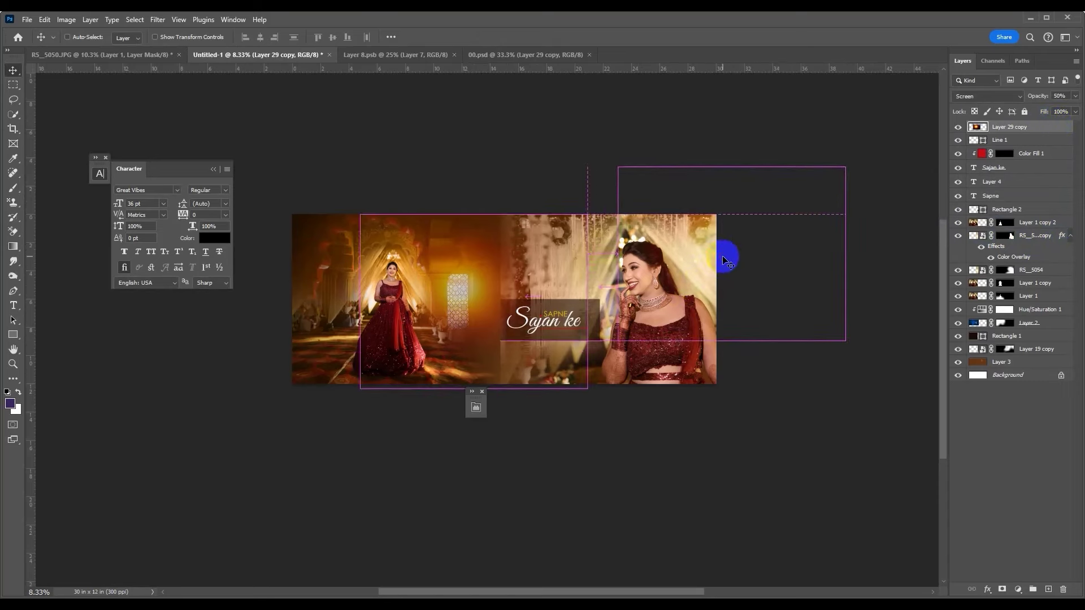
{"action": "left_click", "coordinate": [959, 129]}
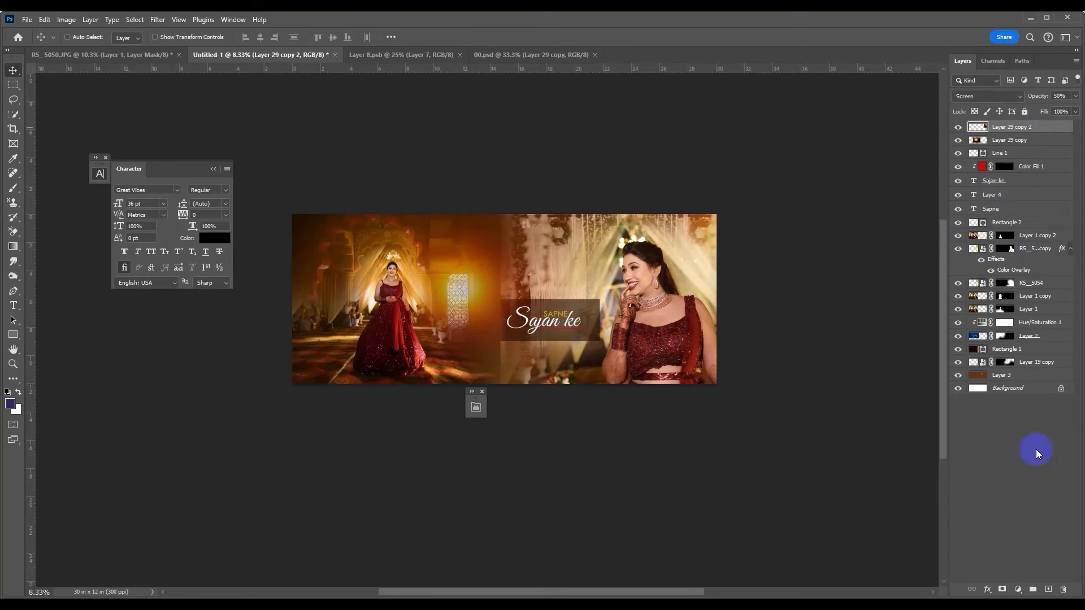
- Add a Color Lookup layer using the EdgyAmber look at 25% opacity
{"action": "left_click", "coordinate": [1027, 588]}
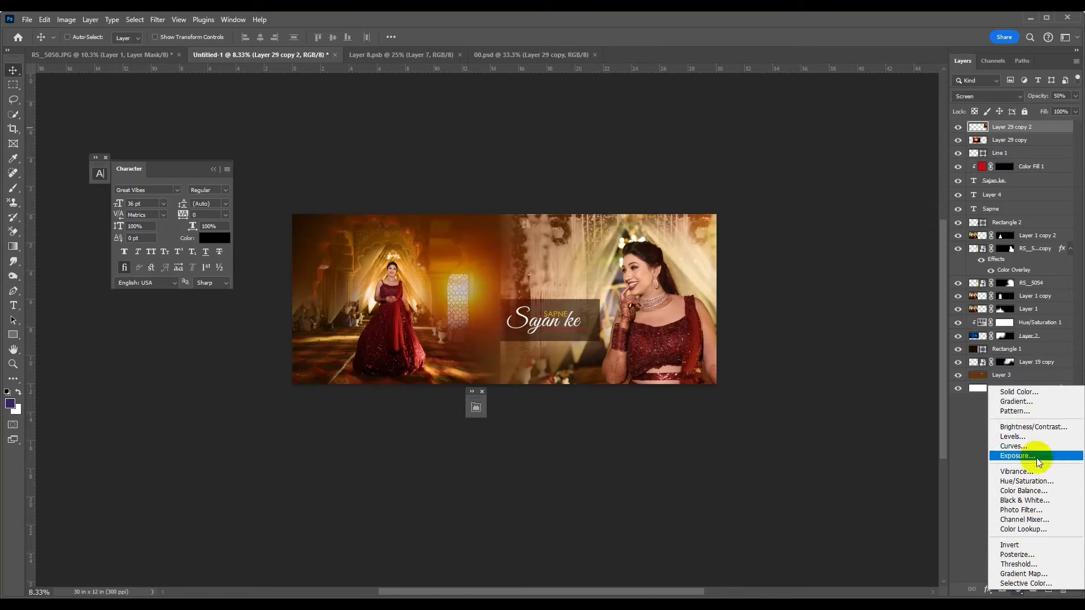
{"action": "left_click", "coordinate": [1036, 532]}
{"action": "left_click", "coordinate": [600, 418]}
{"action": "left_click", "coordinate": [428, 499]}
{"action": "left_click", "coordinate": [935, 235]}
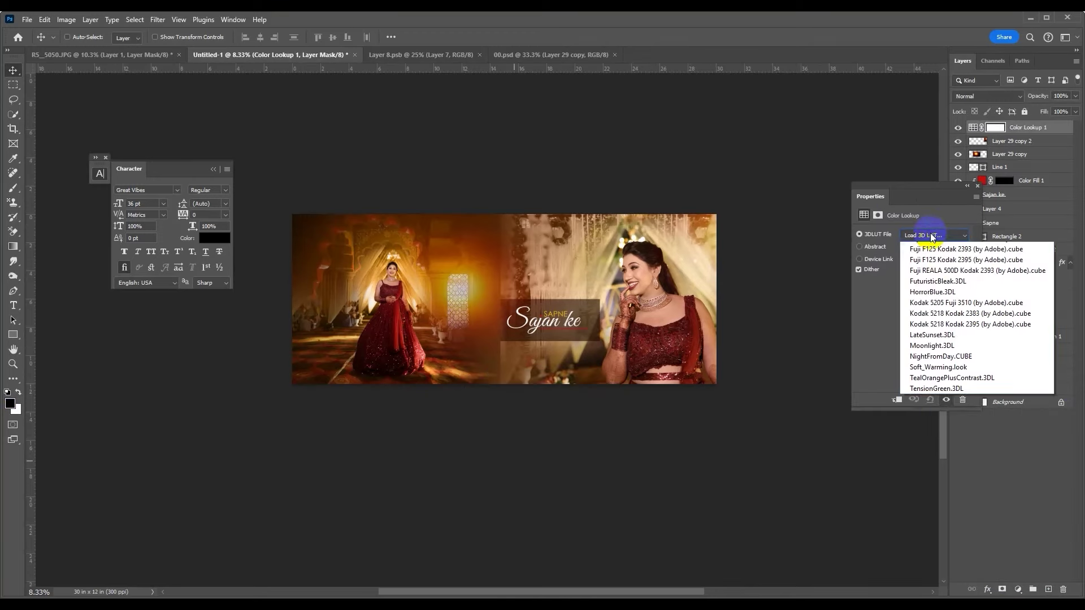
{"action": "left_click", "coordinate": [938, 272]}
{"action": "key", "text": "Down"}
{"action": "key", "text": "Down"}
{"action": "left_click", "coordinate": [968, 186]}
{"action": "left_click", "coordinate": [1075, 96]}
{"action": "left_click_drag", "start_coordinate": [1074, 108], "coordinate": [1035, 108]}
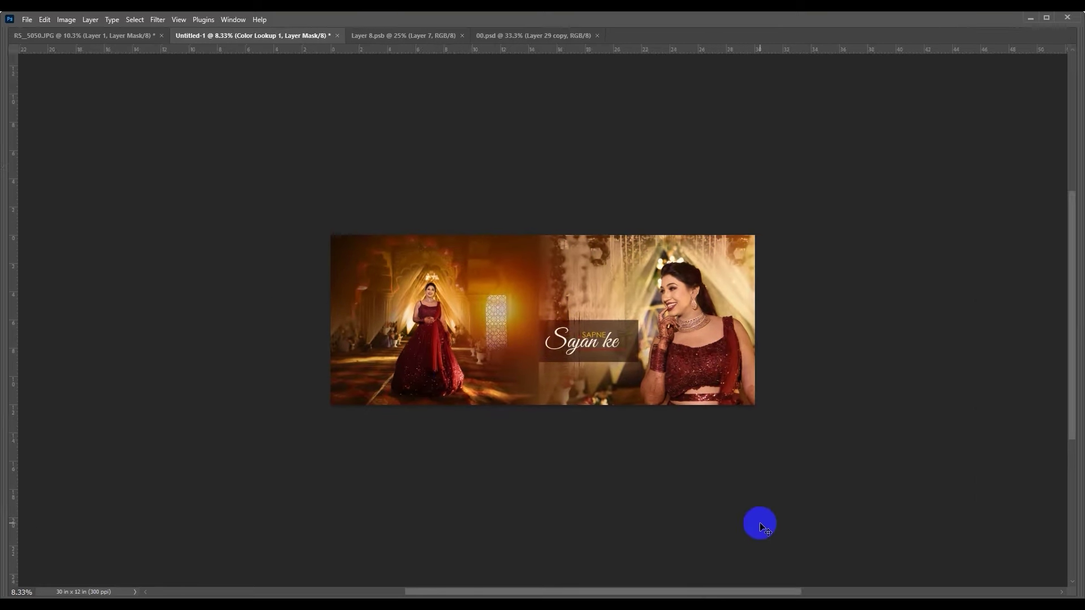
- Add a Brightness/Contrast layer above Layer 1 copy 2 with Brightness 9
{"action": "right_click", "coordinate": [367, 396]}
{"action": "left_click", "coordinate": [396, 406]}
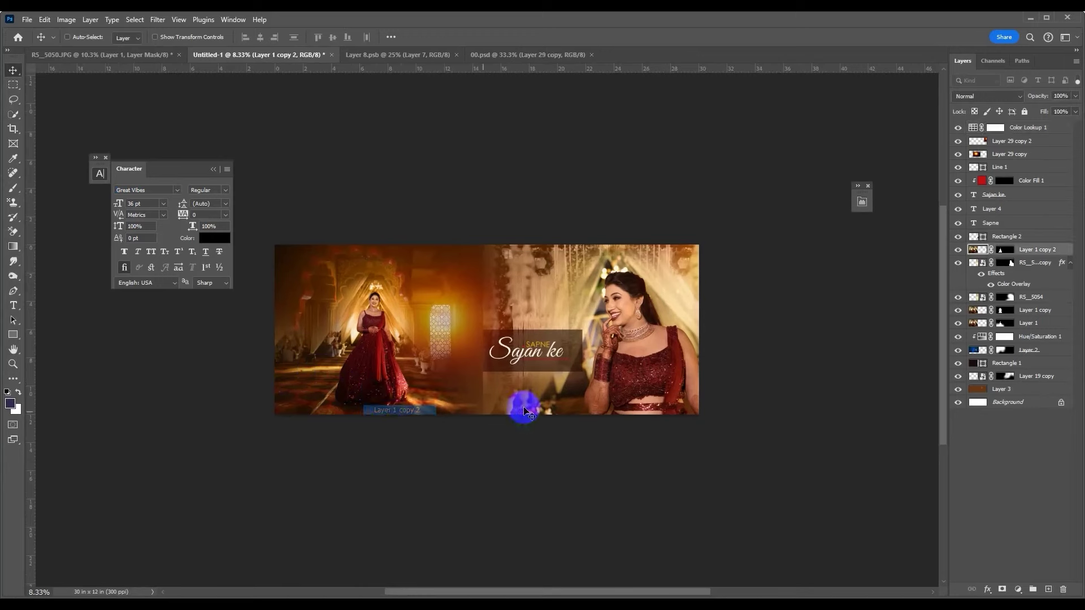
{"action": "left_click", "coordinate": [1018, 589]}
{"action": "left_click", "coordinate": [1024, 426]}
{"action": "left_click_drag", "start_coordinate": [781, 263], "coordinate": [784, 265]}
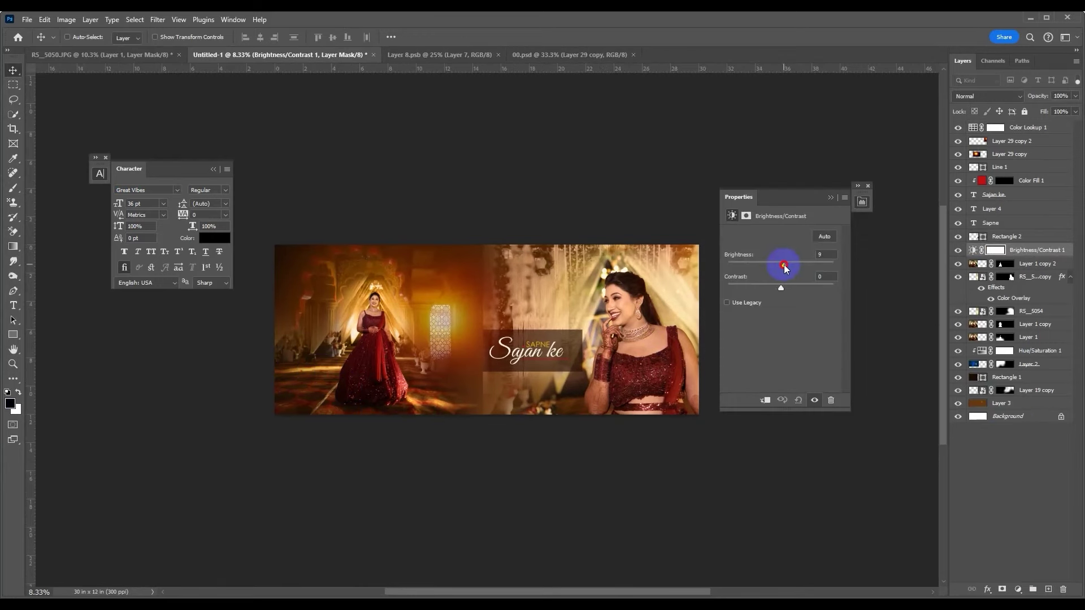
{"action": "left_click", "coordinate": [830, 197]}
{"action": "left_click", "coordinate": [958, 249]}
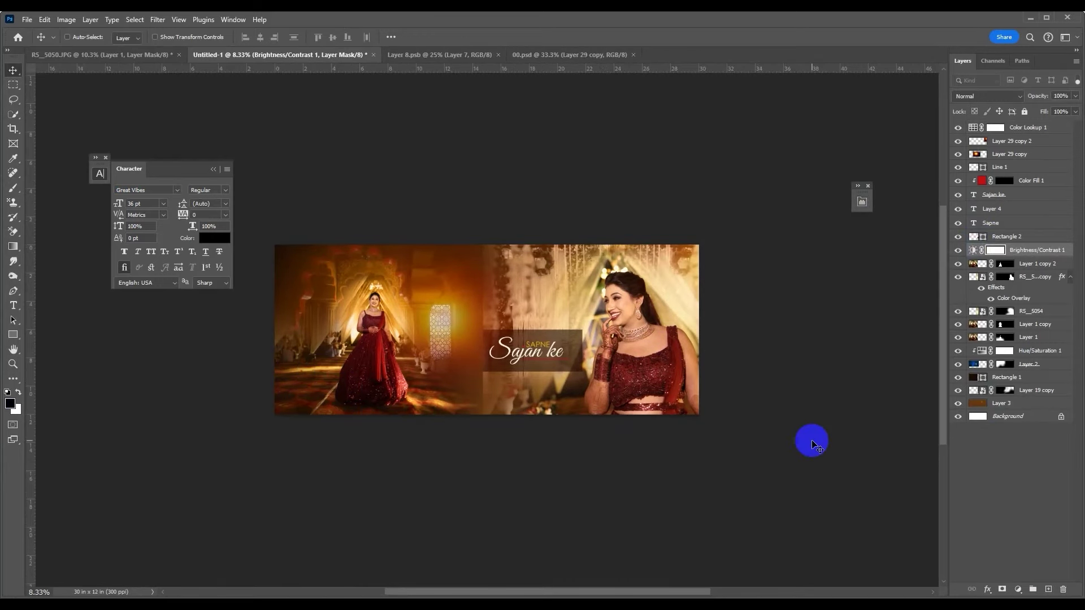
{"action": "key", "text": "Tab"}
{"action": "key", "text": "ctrl+plus"}
{"action": "key", "text": "ctrl+plus"}
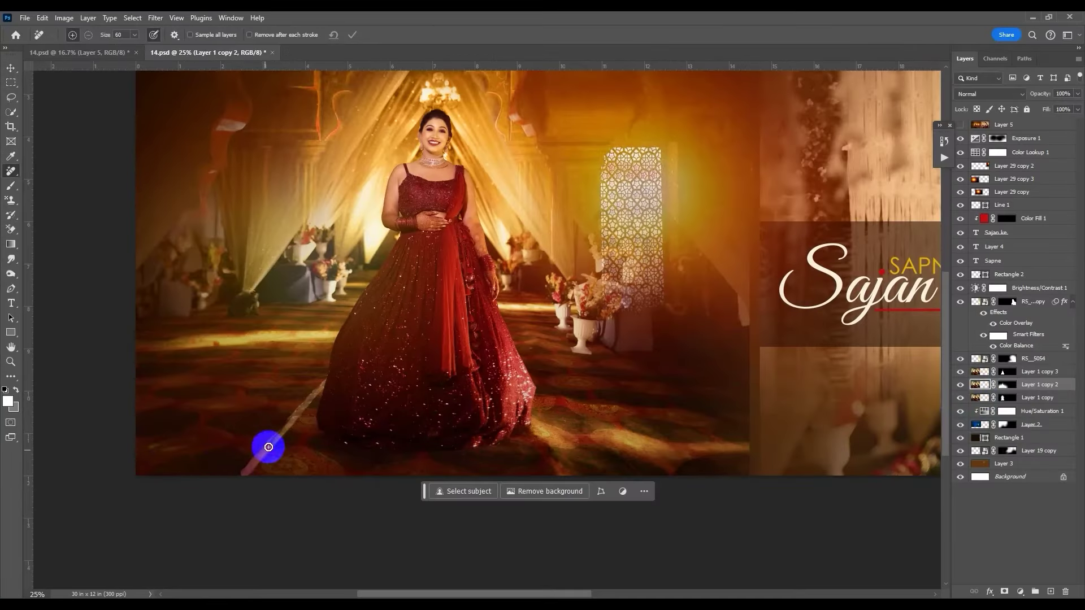
- Apply the floor-streak removal and set the left bride layer to Luminosity blend mode
{"action": "left_click", "coordinate": [355, 35]}
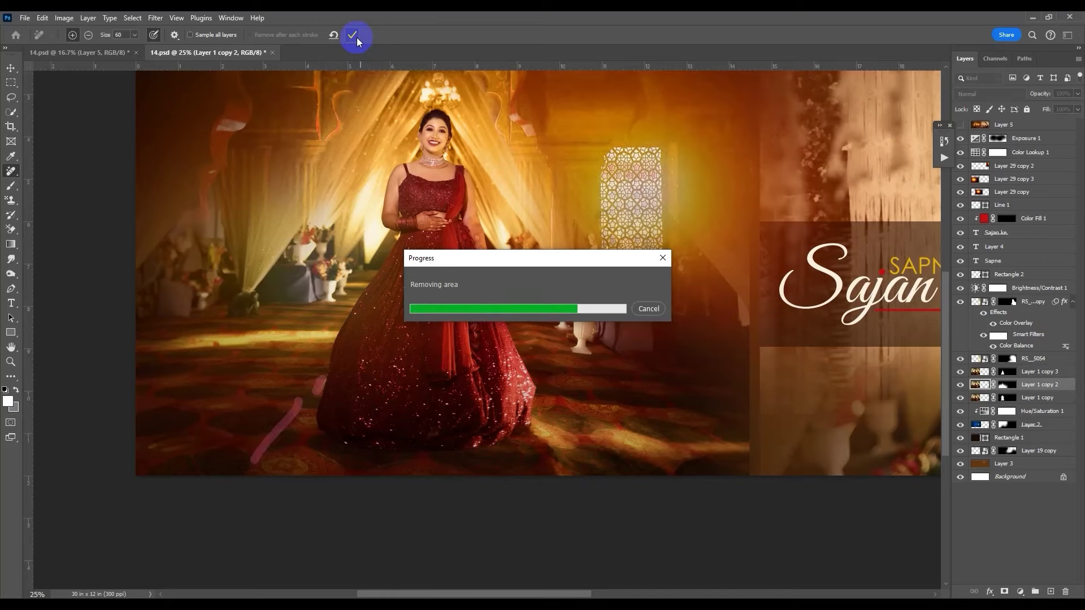
{"action": "scroll", "coordinate": [701, 424], "scroll_direction": "down", "scroll_amount": 2}
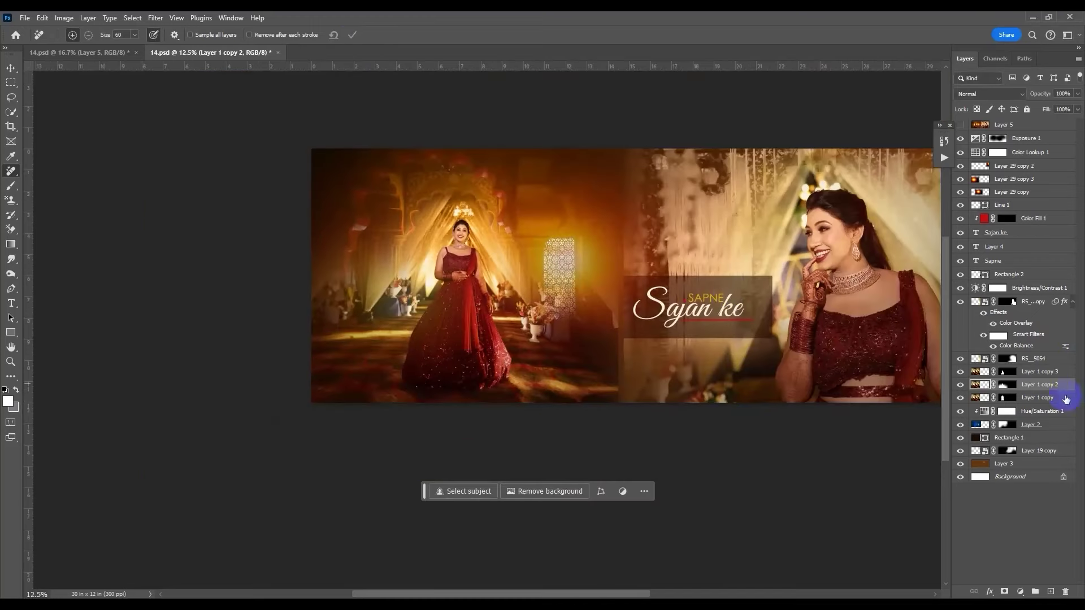
{"action": "left_click", "coordinate": [1005, 387]}
{"action": "left_click", "coordinate": [991, 94]}
{"action": "left_click", "coordinate": [972, 426]}
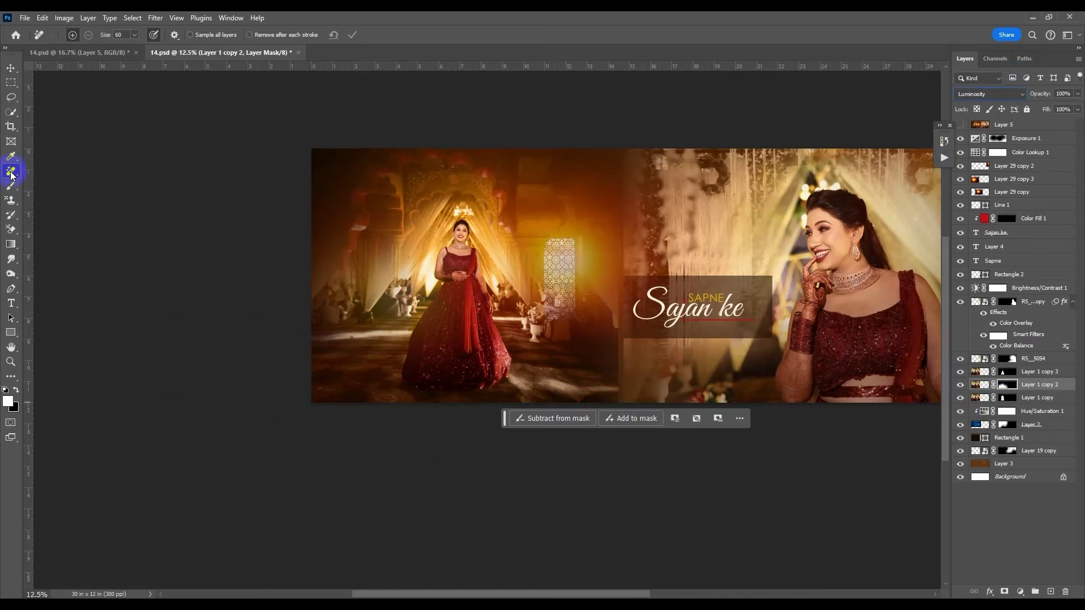
- Set up a black brush at size 1900 and target the Layer 1 copy mask
{"action": "right_click", "coordinate": [11, 185]}
{"action": "left_click", "coordinate": [57, 182]}
{"action": "key", "text": "x"}
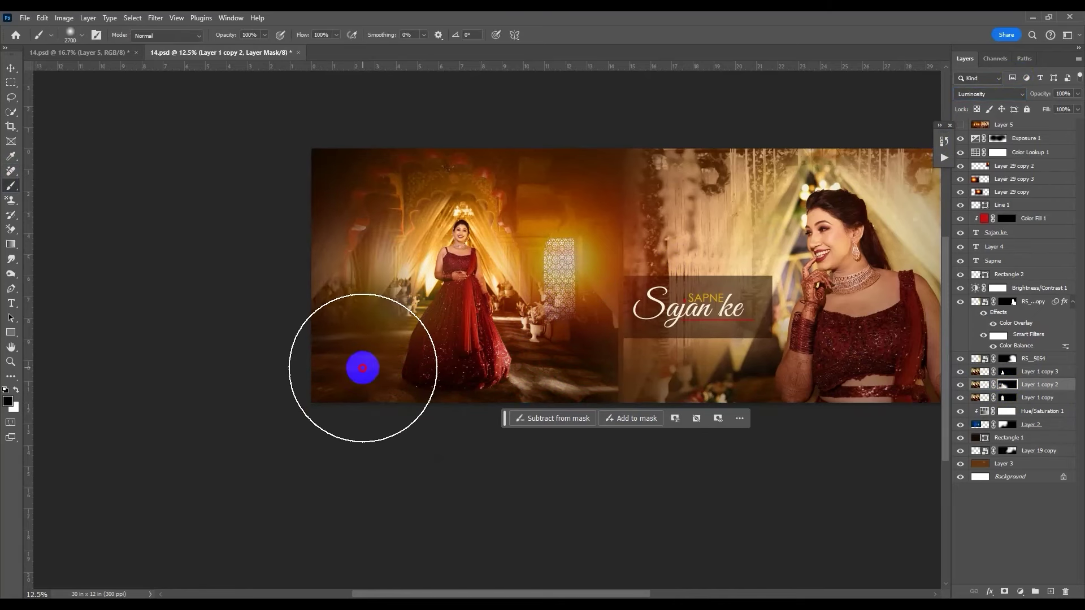
{"action": "key", "text": "bracketleft"}
{"action": "key", "text": "bracketleft"}
{"action": "key", "text": "bracketleft"}
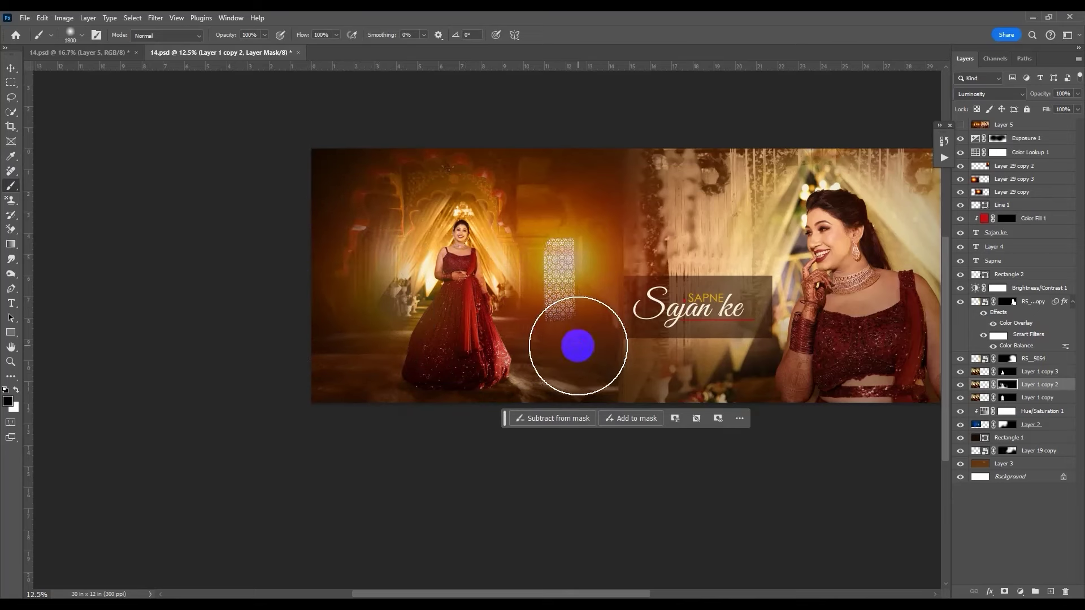
{"action": "left_click", "coordinate": [1005, 400]}
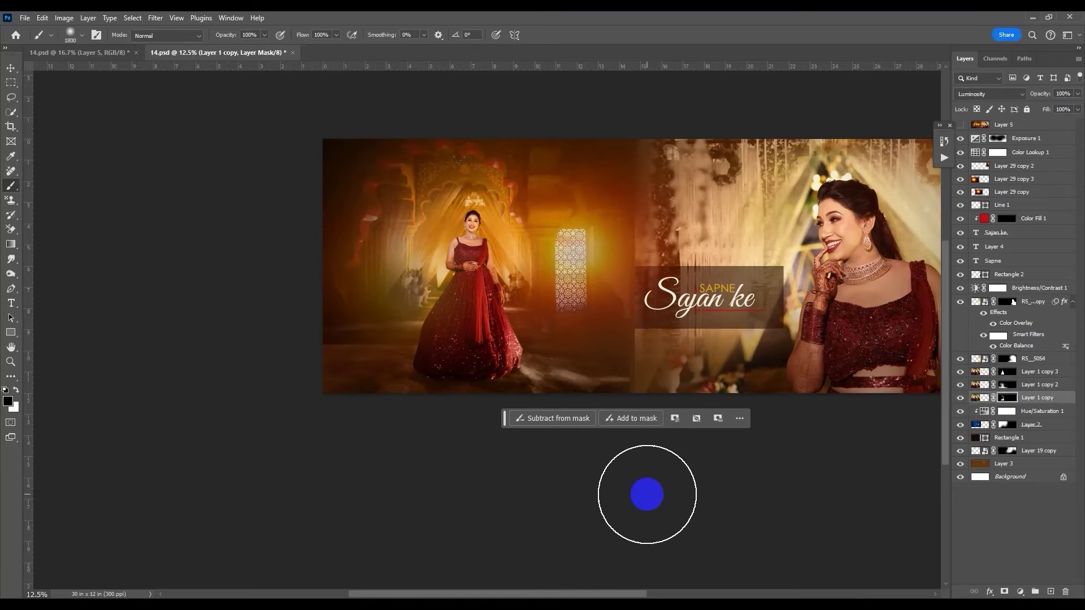